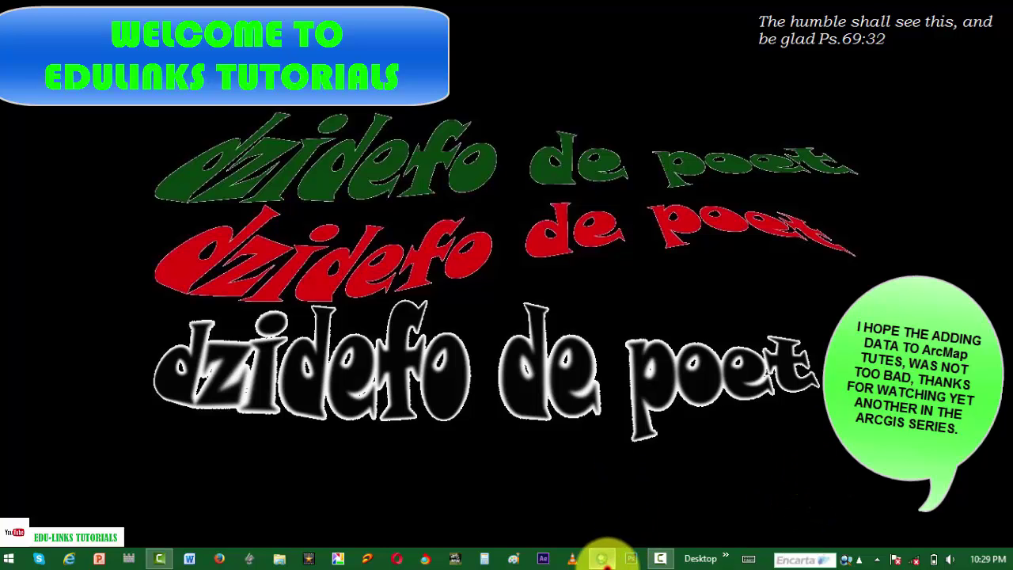
# - Restore the empty, untitled ArcMap window from the taskbar
pyautogui.click(601, 559)
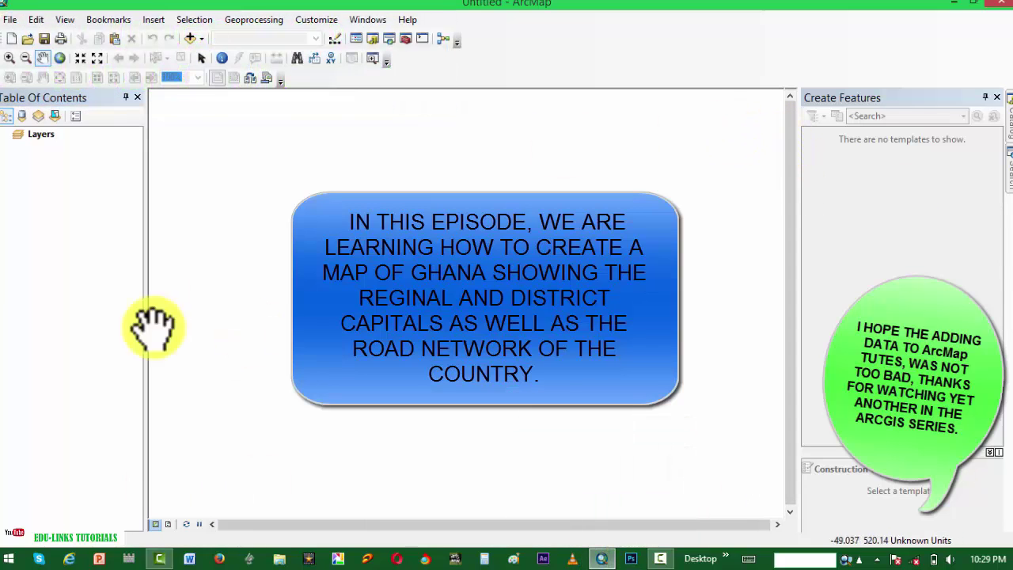
# - Switch to Layout View and add Boundary.shp from Country_Shapefiles
pyautogui.click(169, 524)
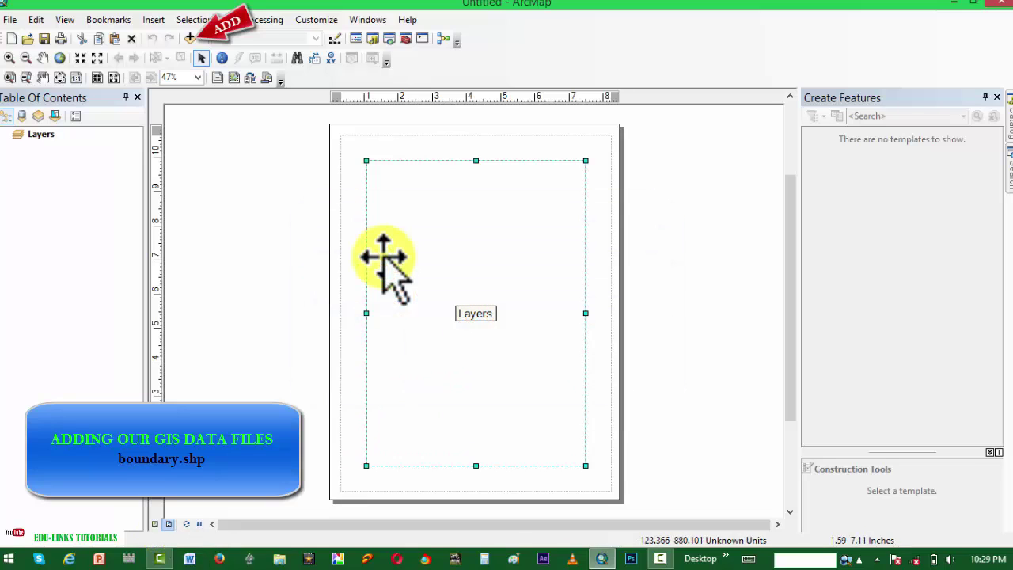
pyautogui.click(191, 39)
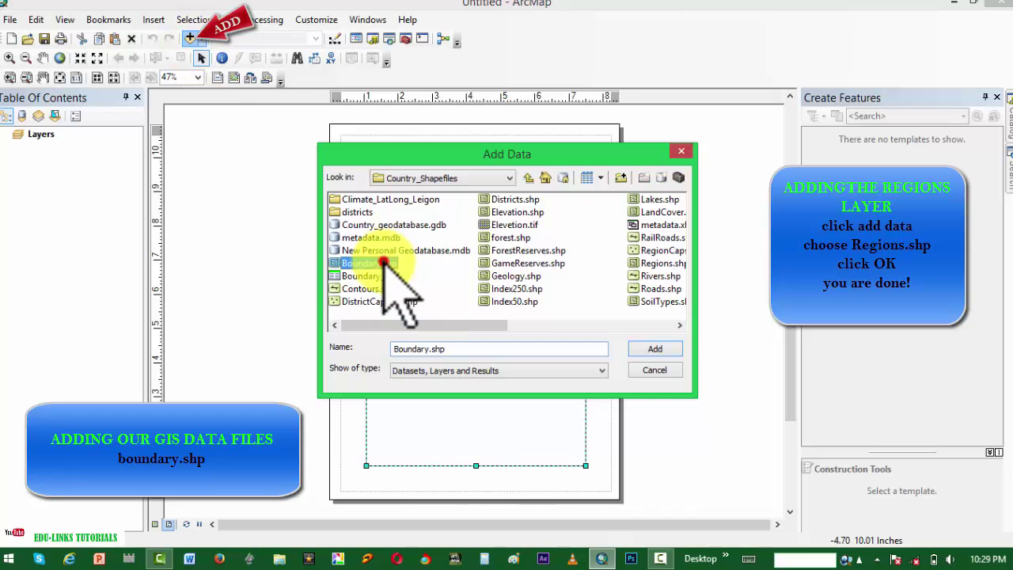
pyautogui.click(663, 349)
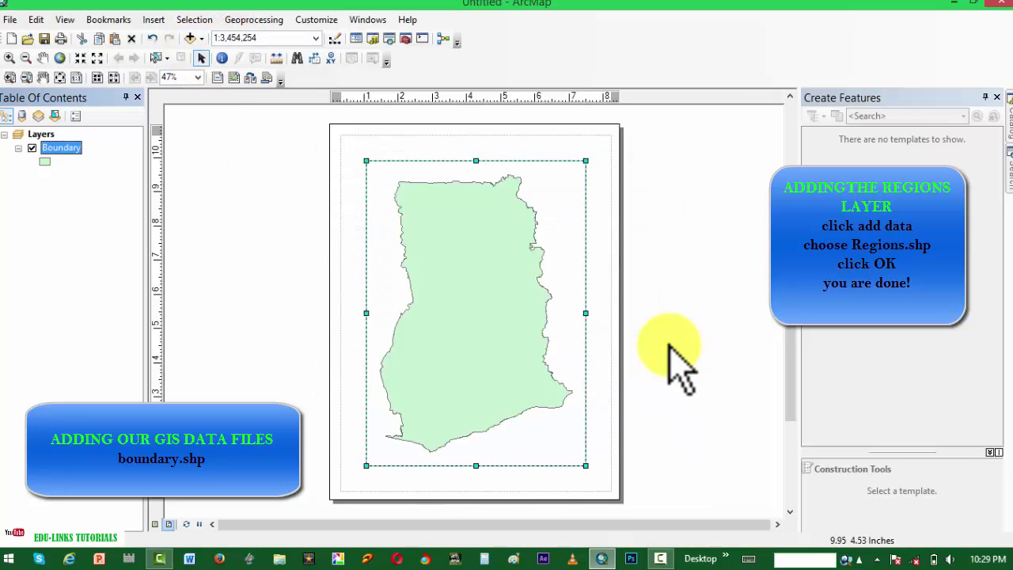
# - Add Regions.shp from Country_Shapefiles to the map
pyautogui.click(190, 38)
pyautogui.moveTo(473, 324); pyautogui.dragTo(538, 325)
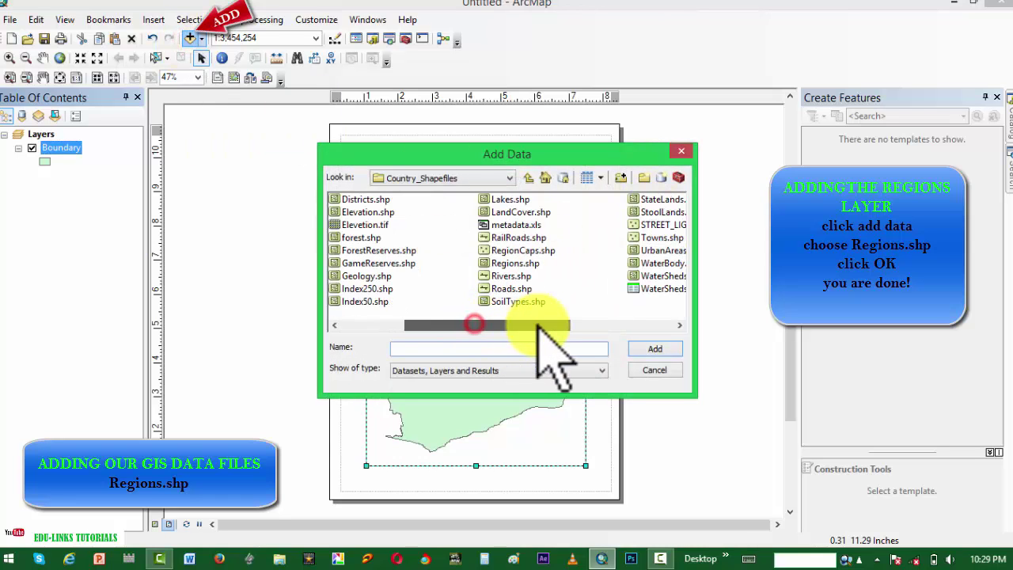
pyautogui.click(516, 262)
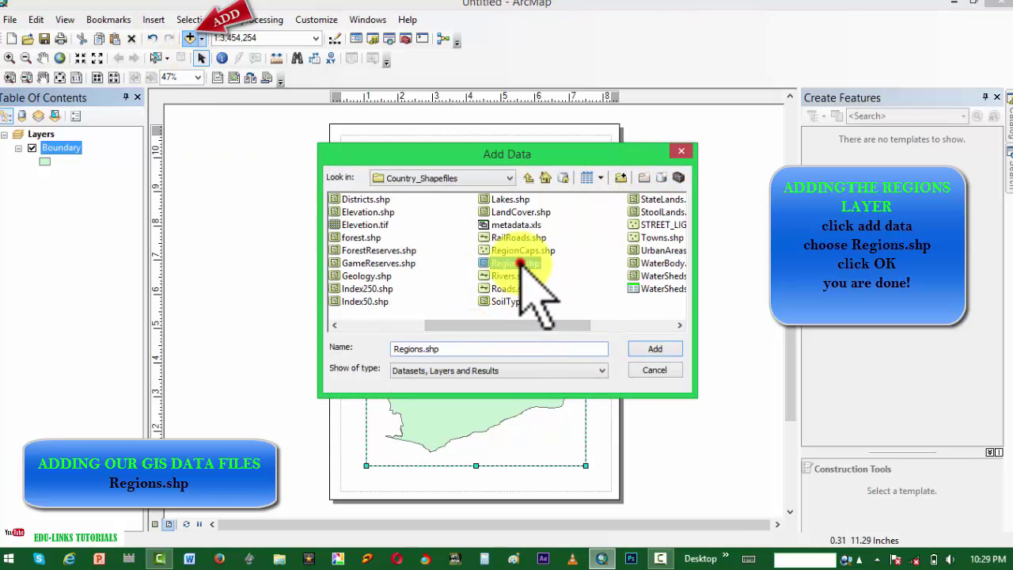
pyautogui.click(654, 349)
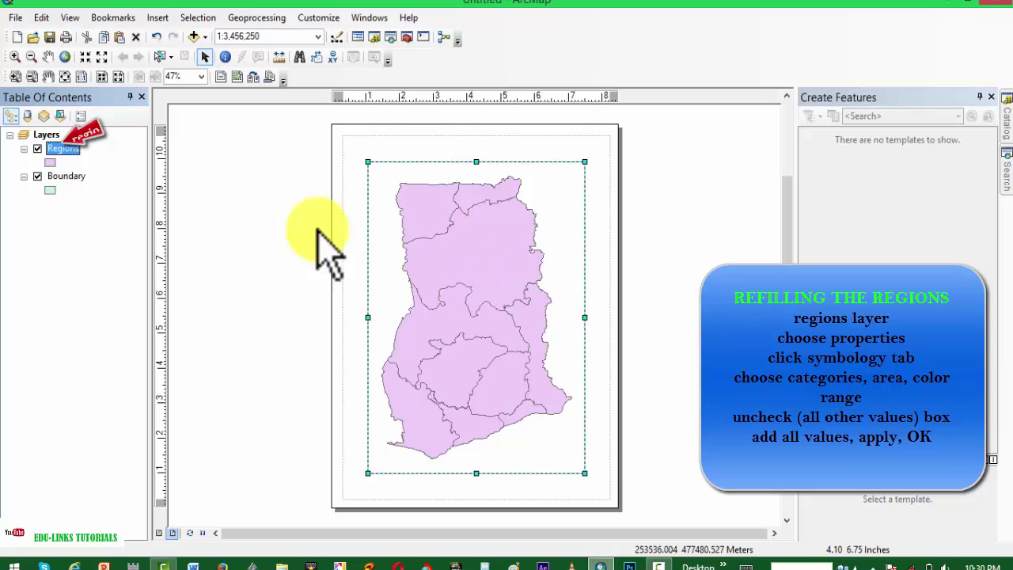
# - Symbolize Regions by unique AREA values, adding all values and unchecking <all other values>
pyautogui.click(67, 148)
pyautogui.rightClick(66, 150)
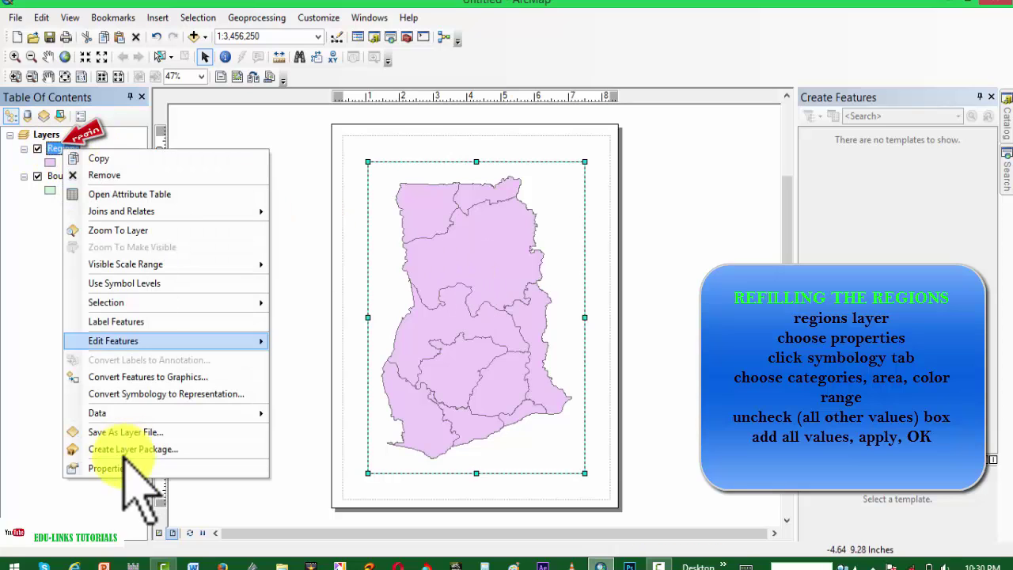
pyautogui.click(119, 463)
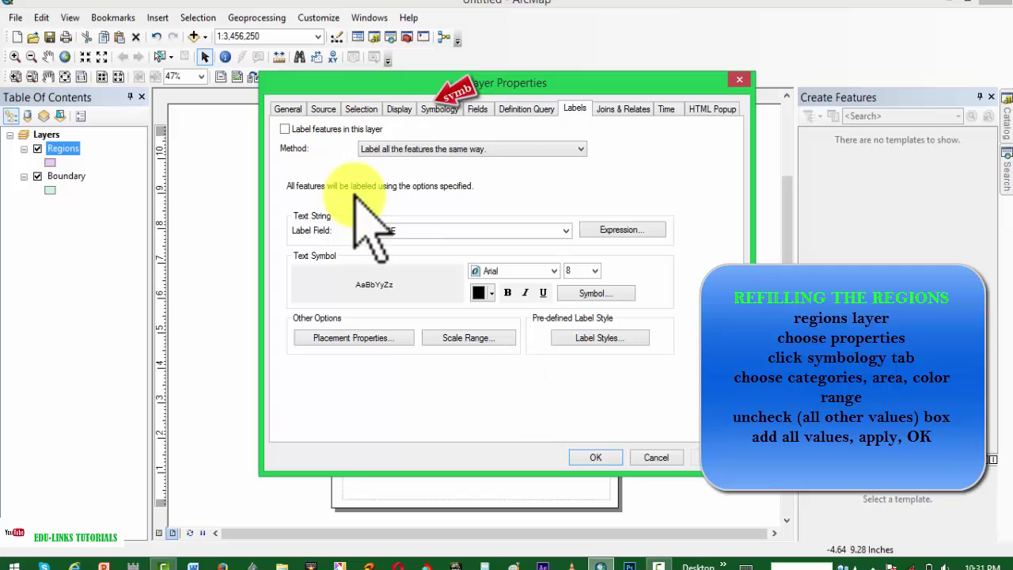
pyautogui.click(439, 109)
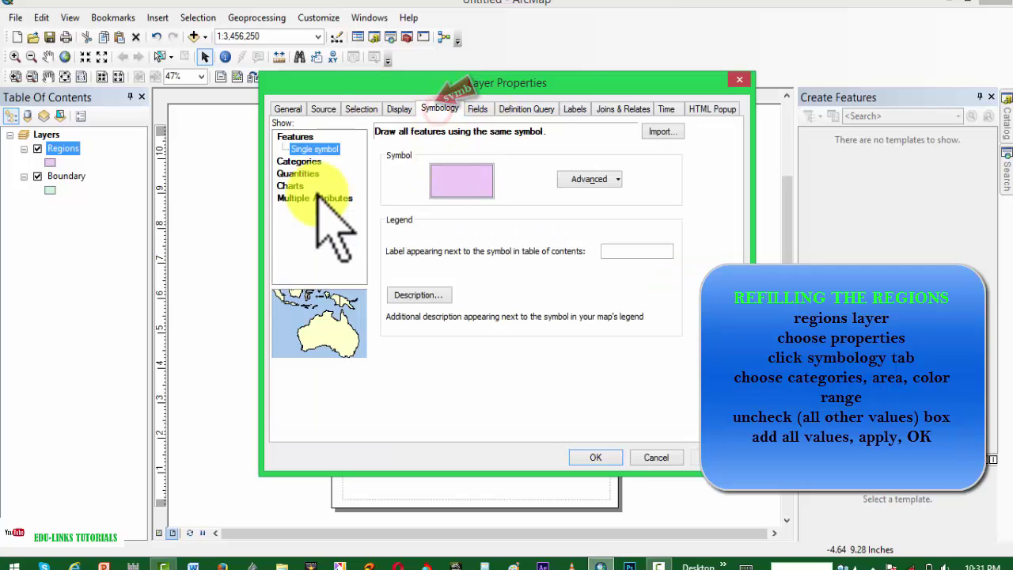
pyautogui.click(297, 162)
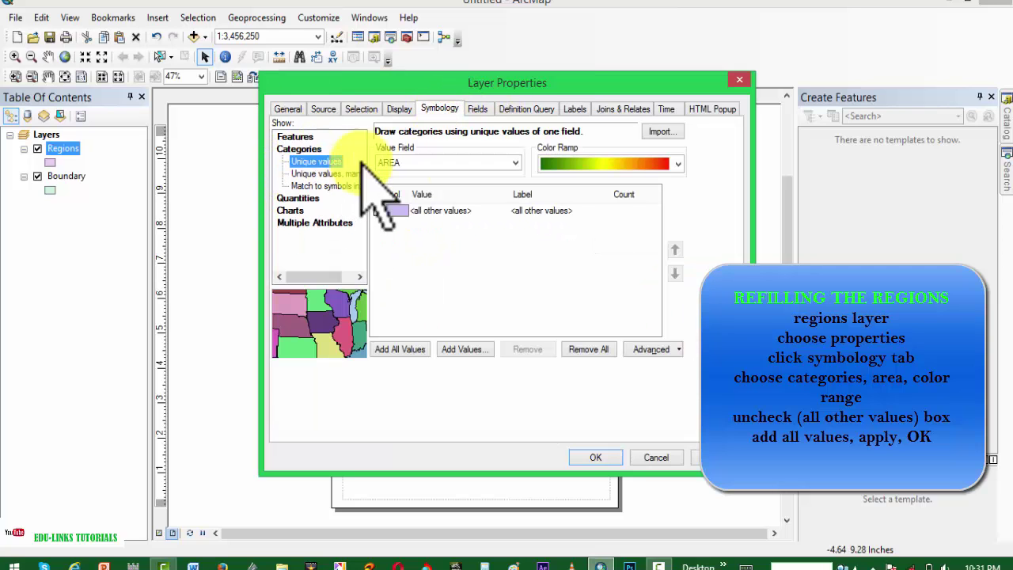
pyautogui.click(399, 349)
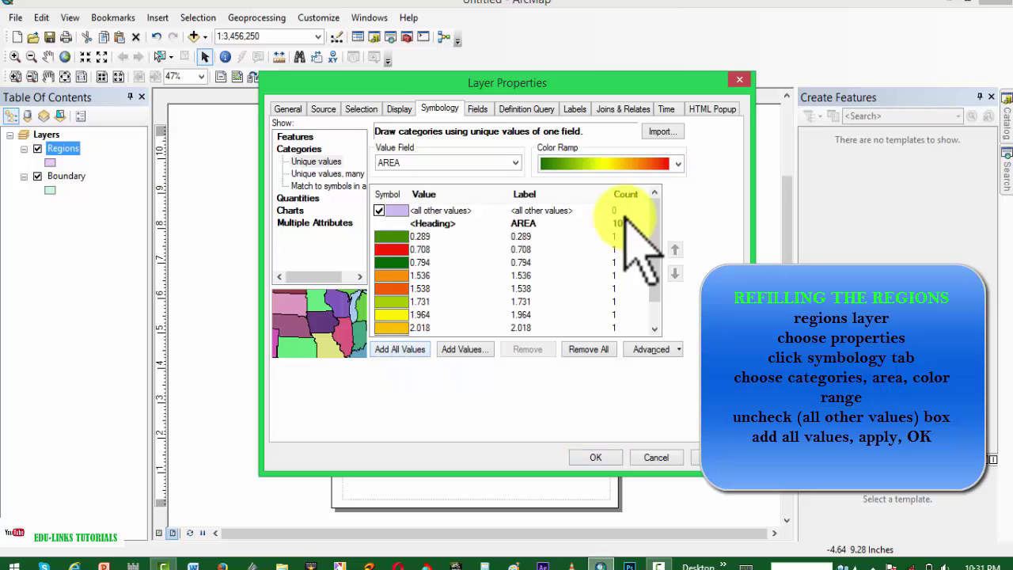
pyautogui.click(378, 209)
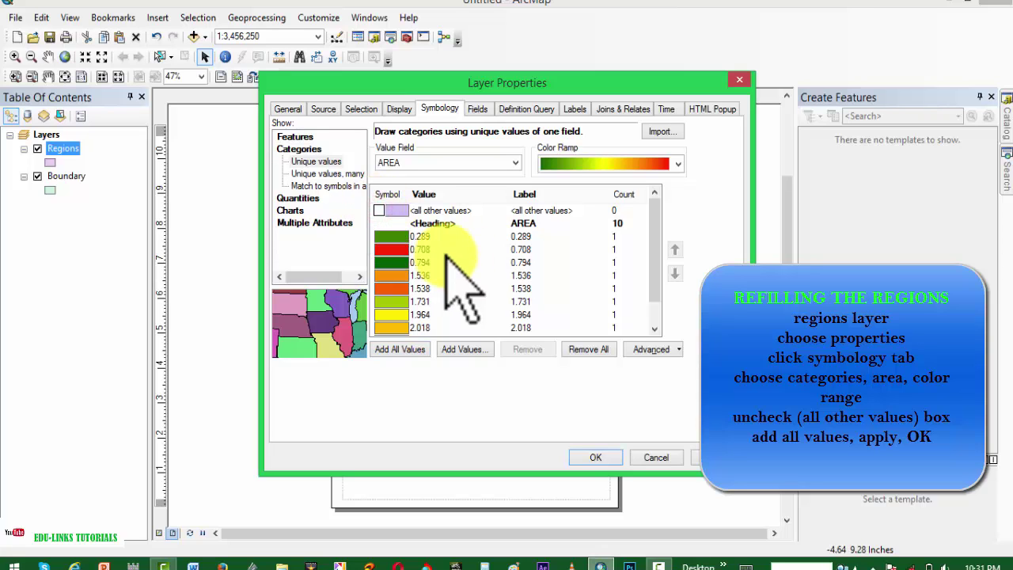
pyautogui.click(595, 457)
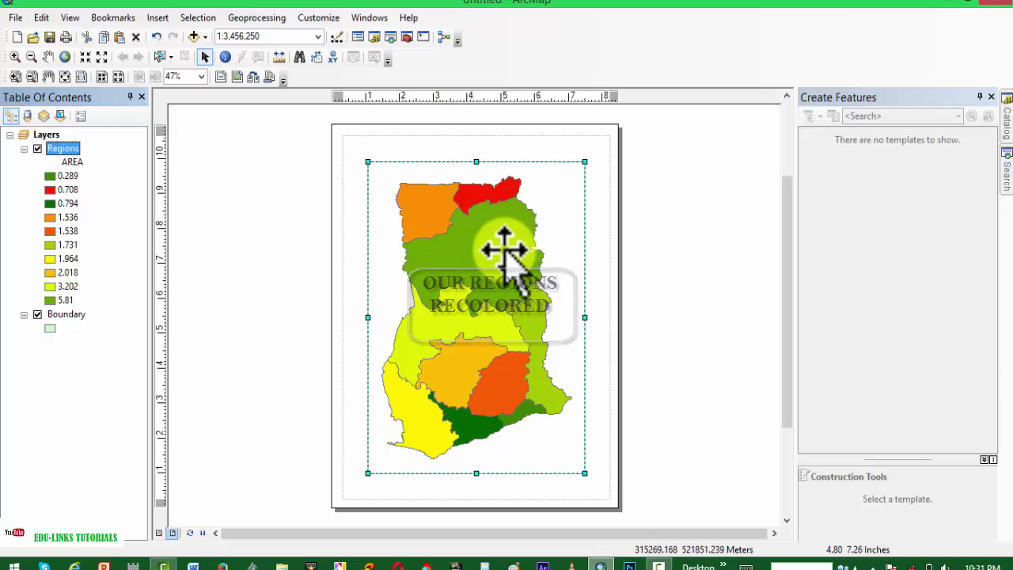
# - Turn on Regions NAME labels and enlarge them to 12-point Arial
pyautogui.rightClick(63, 149)
pyautogui.click(126, 324)
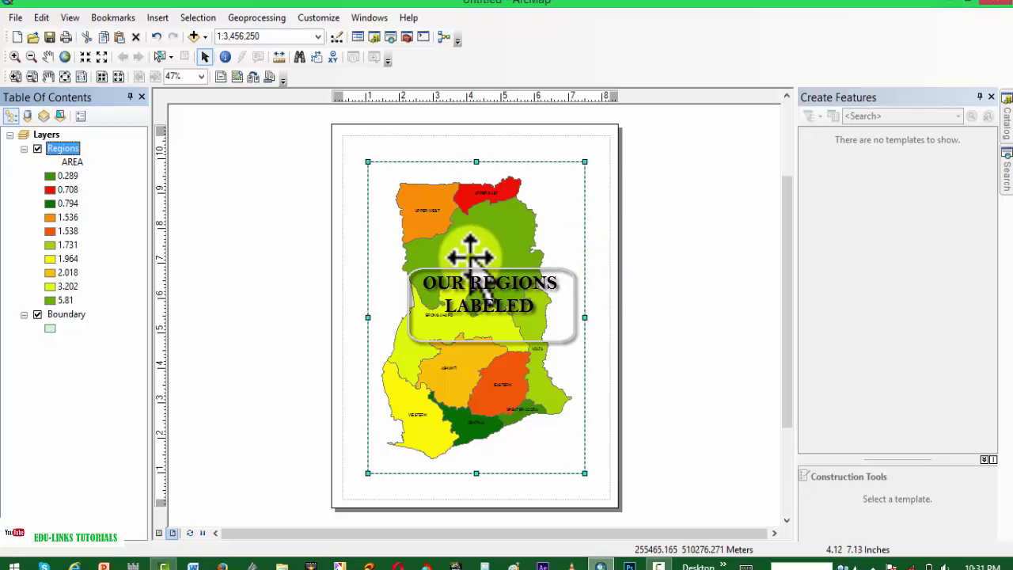
pyautogui.rightClick(66, 151)
pyautogui.click(87, 465)
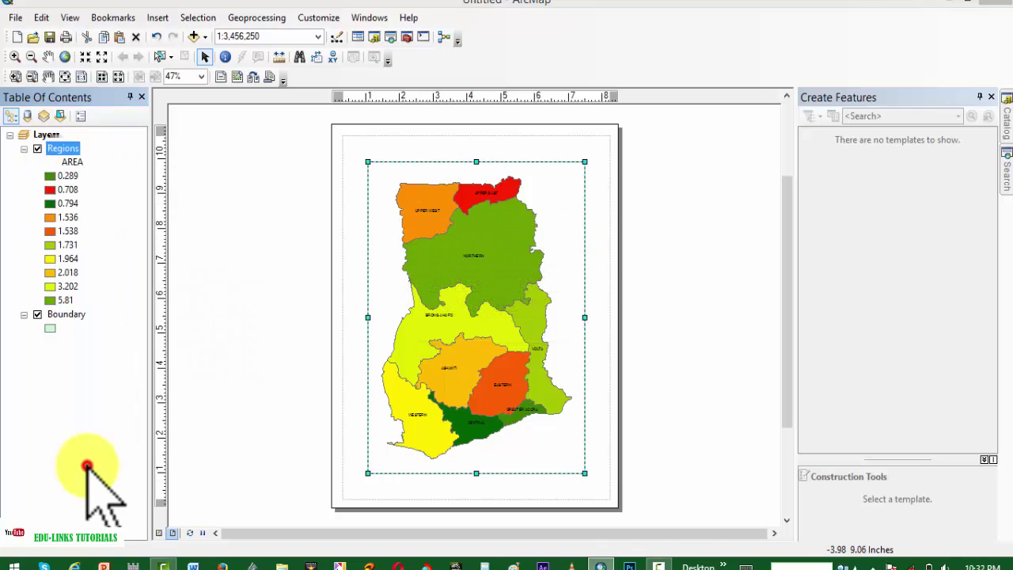
pyautogui.click(577, 108)
pyautogui.click(592, 270)
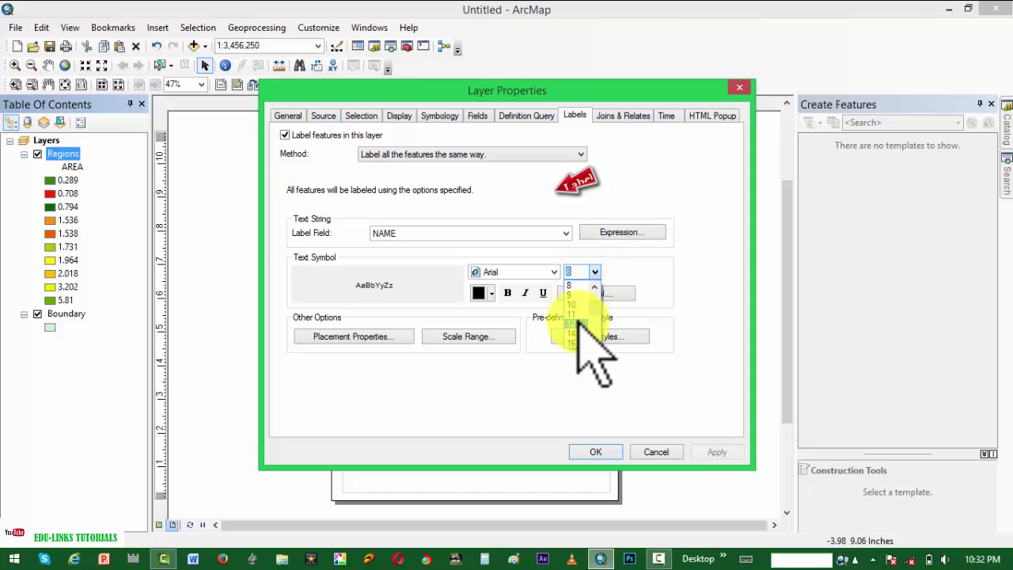
pyautogui.click(717, 449)
pyautogui.click(595, 450)
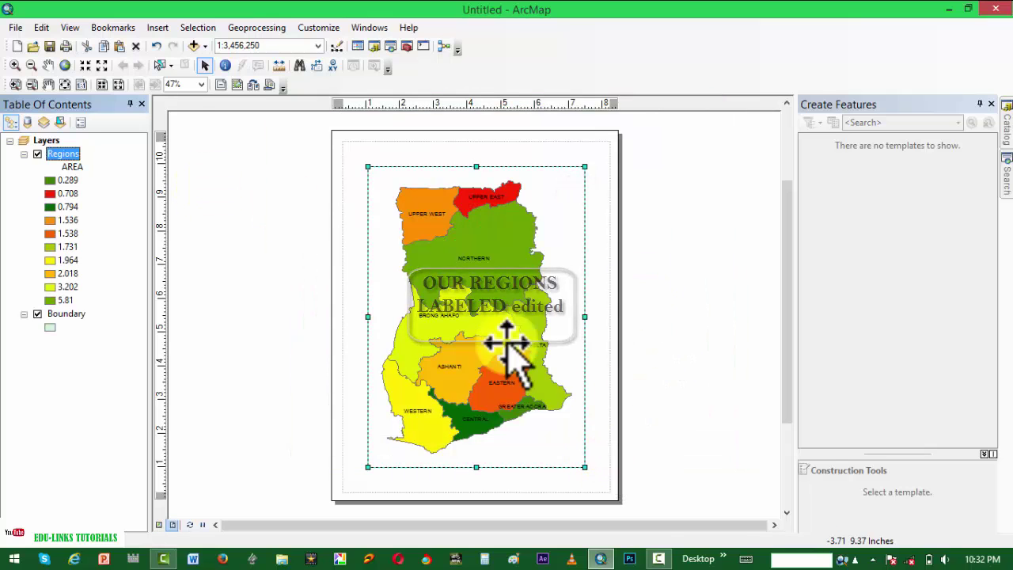
# - Add RegionCaps.shp from Country_Shapefiles to the map
pyautogui.click(193, 45)
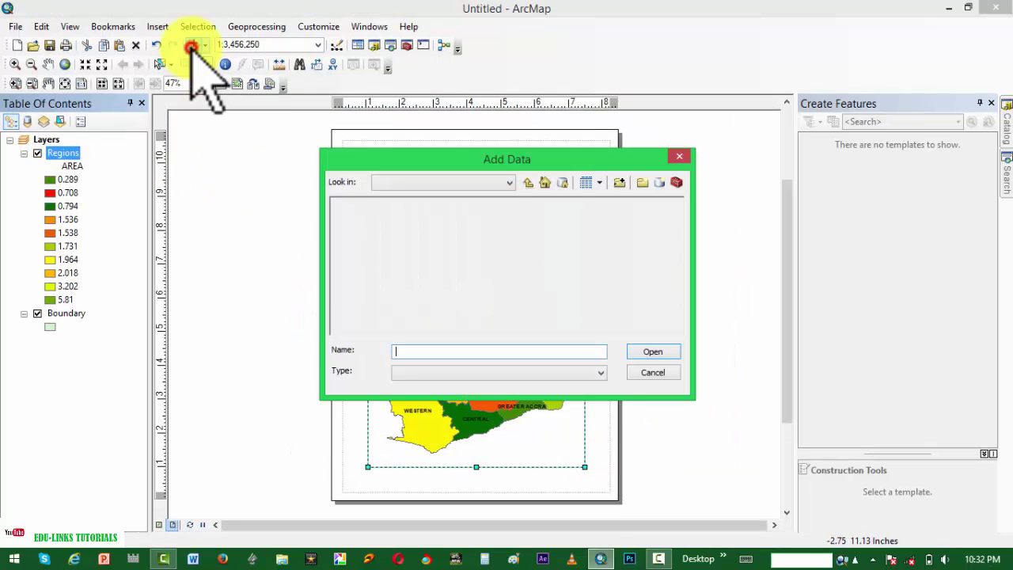
pyautogui.moveTo(493, 327); pyautogui.dragTo(544, 326)
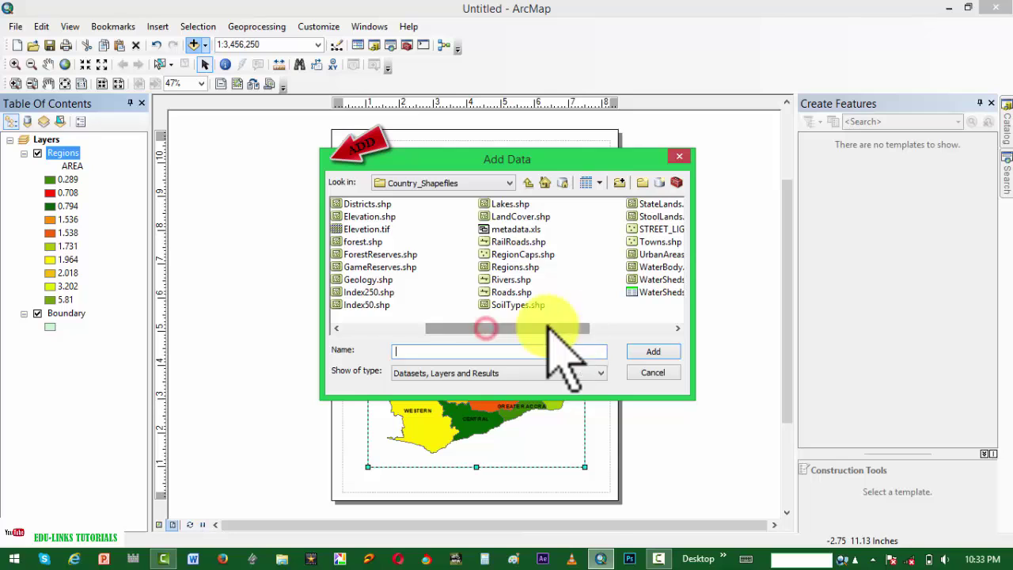
pyautogui.click(514, 254)
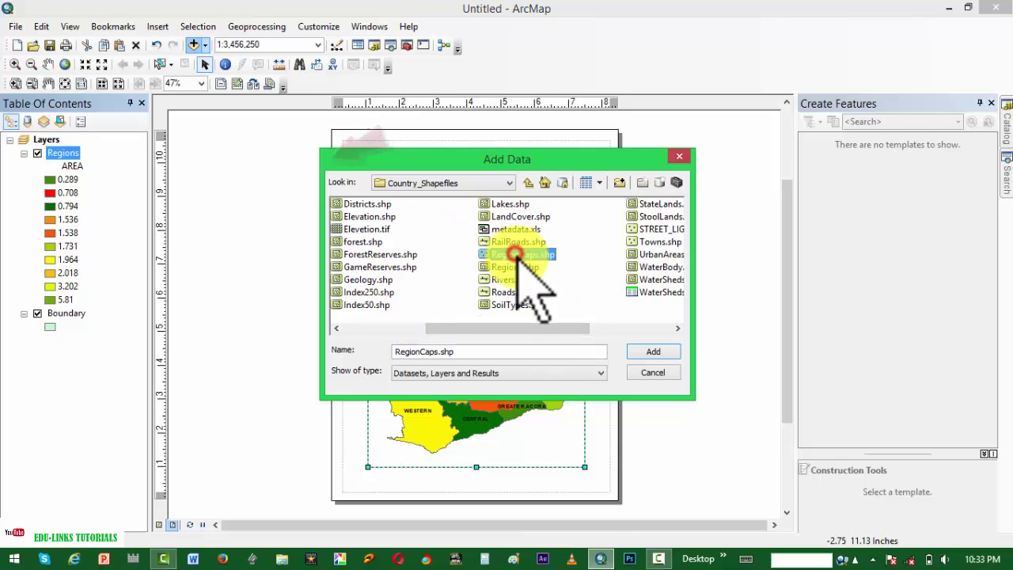
pyautogui.click(653, 351)
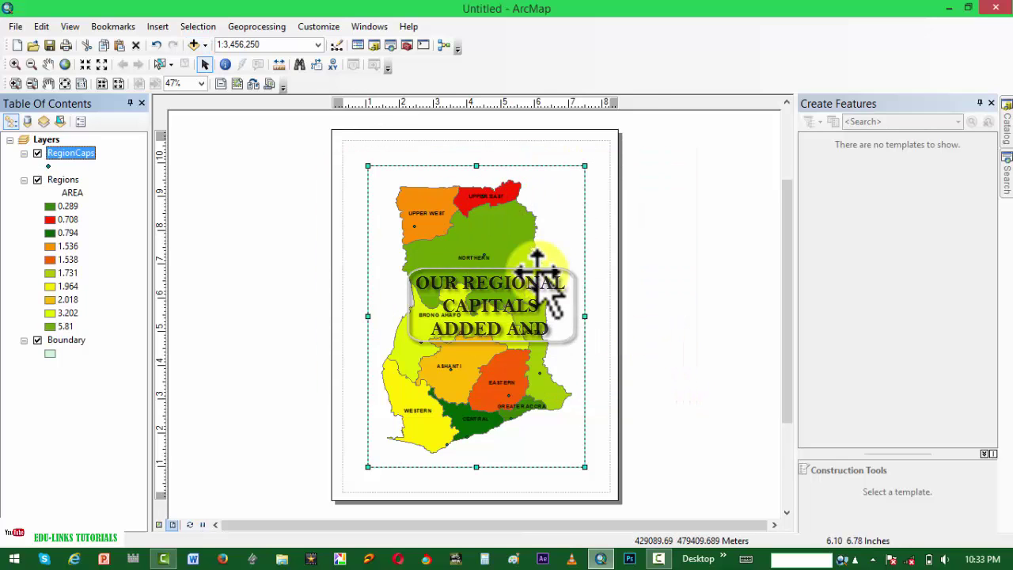
# - Label each regional capital on the map with its city name
pyautogui.rightClick(69, 152)
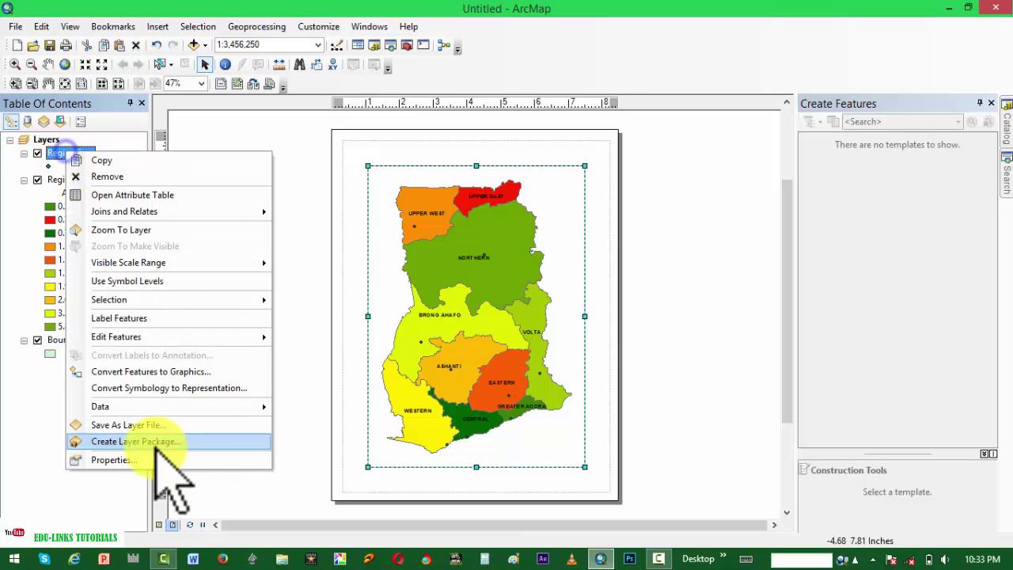
pyautogui.click(138, 316)
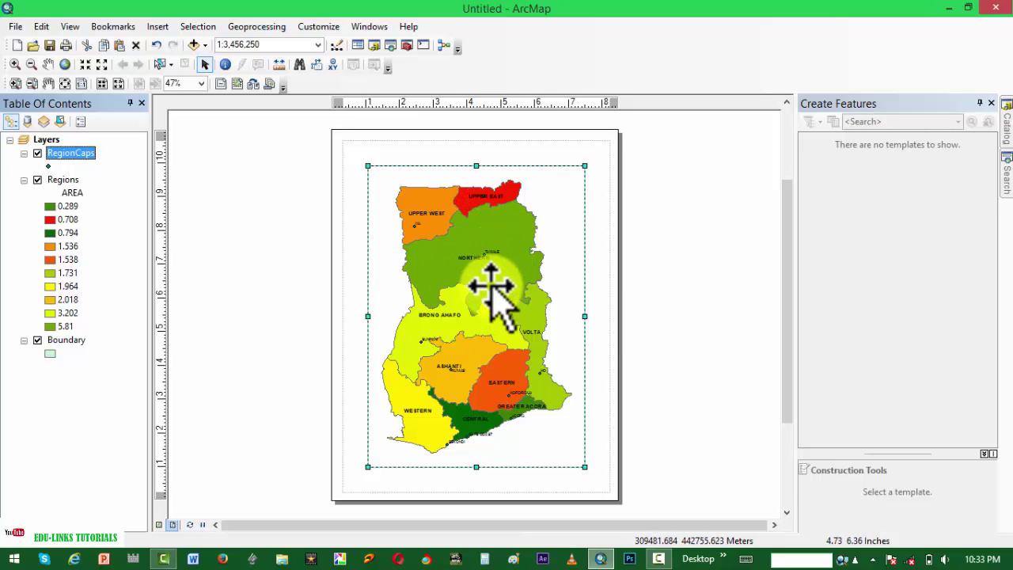
pyautogui.scroll(2, 433, 235)
pyautogui.scroll(1, 392, 238)
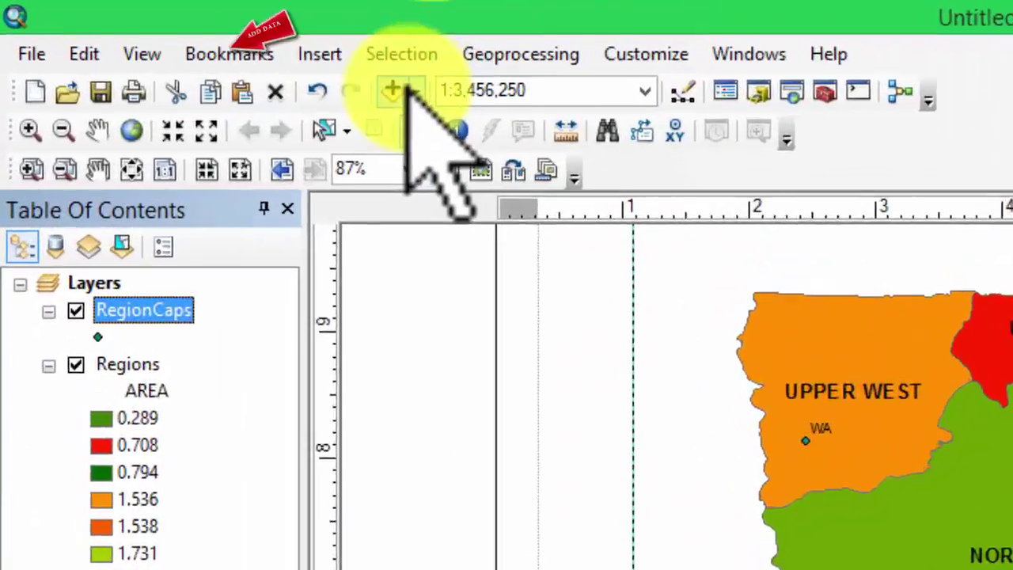
pyautogui.click(395, 89)
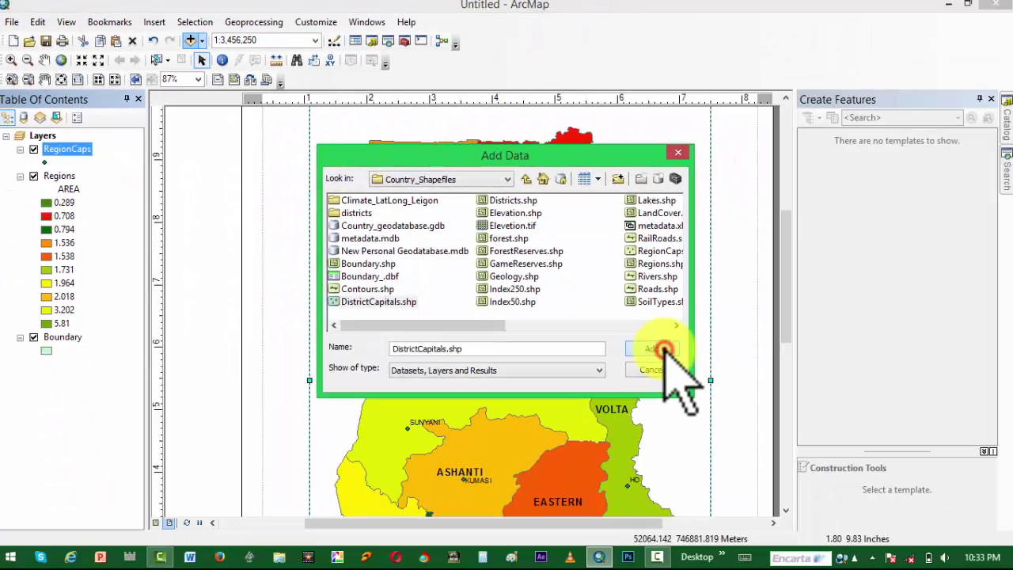
# - Add the DistrictCapitals layer and label every district capital by name
pyautogui.click(660, 351)
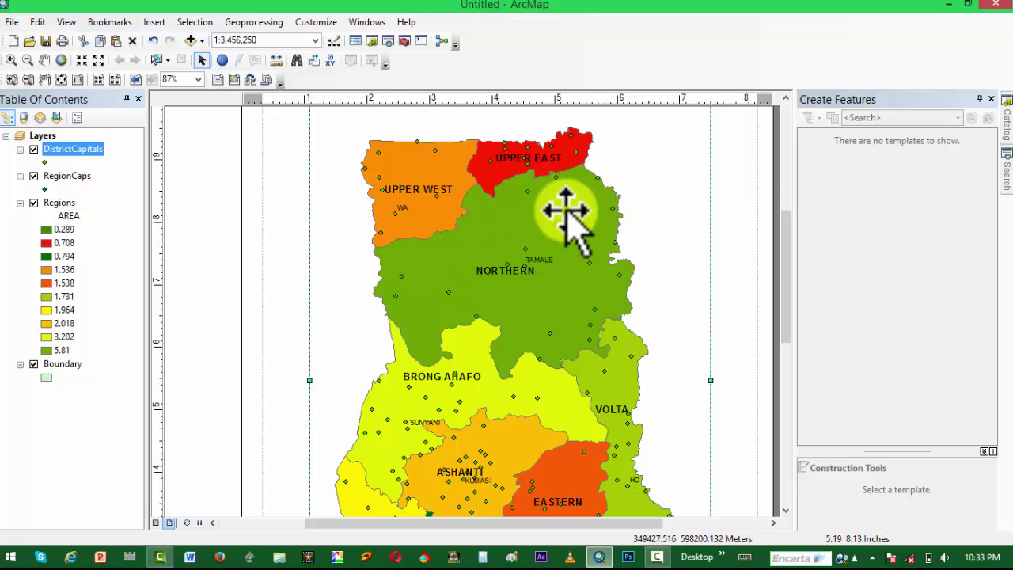
pyautogui.rightClick(63, 149)
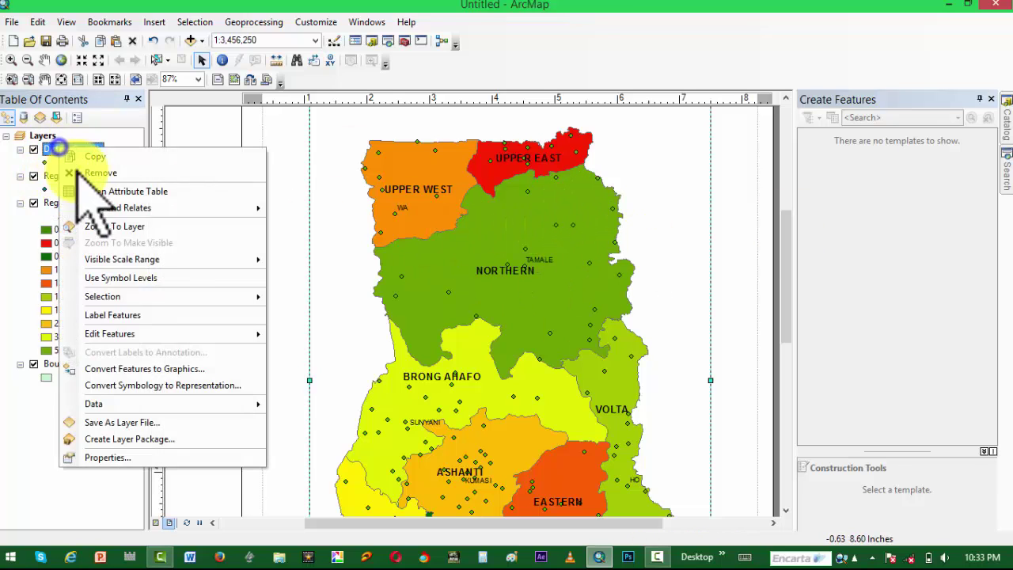
pyautogui.click(133, 317)
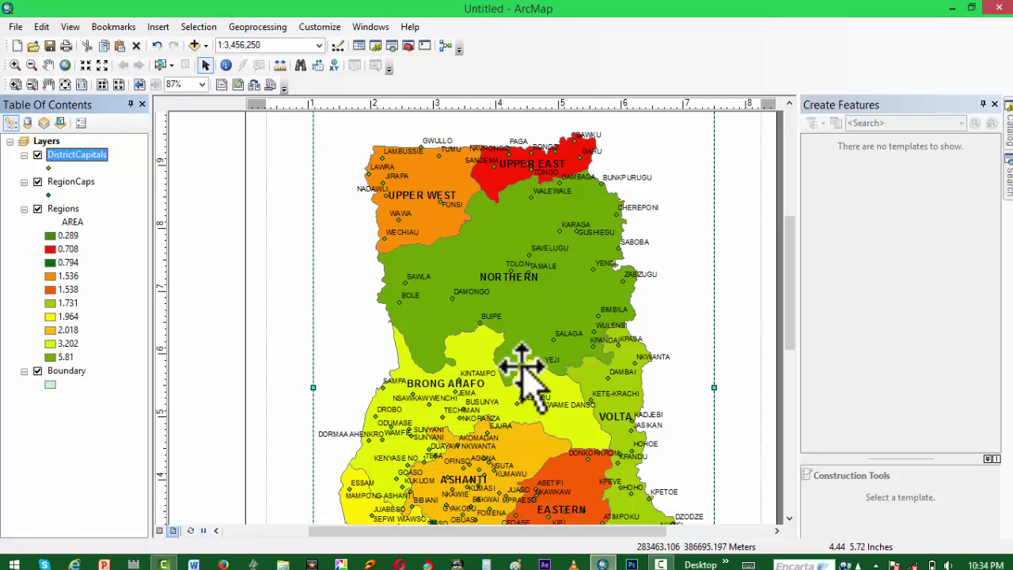
pyautogui.click(57, 182)
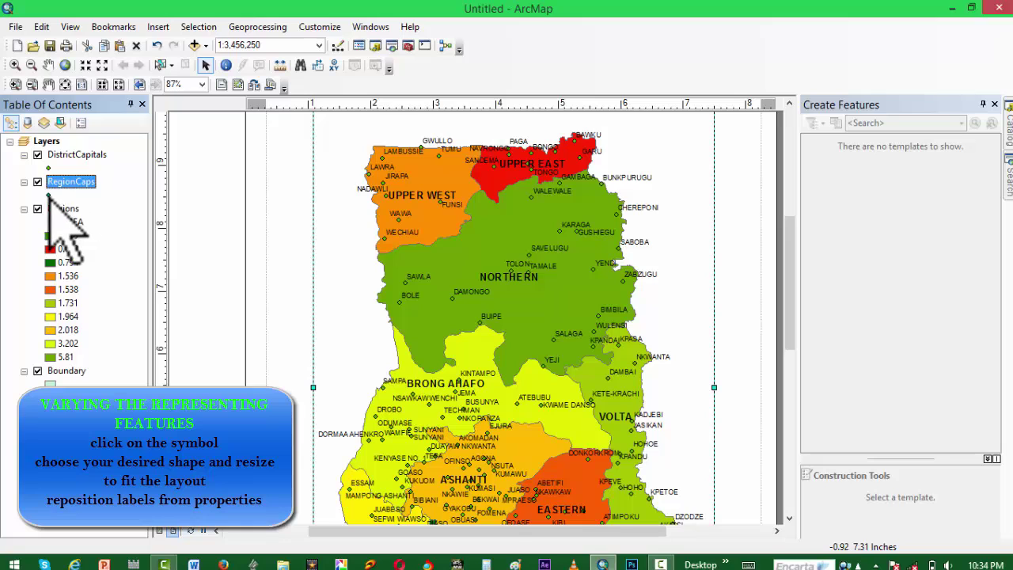
# - Draw region capitals as size-15 black circles and district capitals as size-10 black squares
pyautogui.click(49, 195)
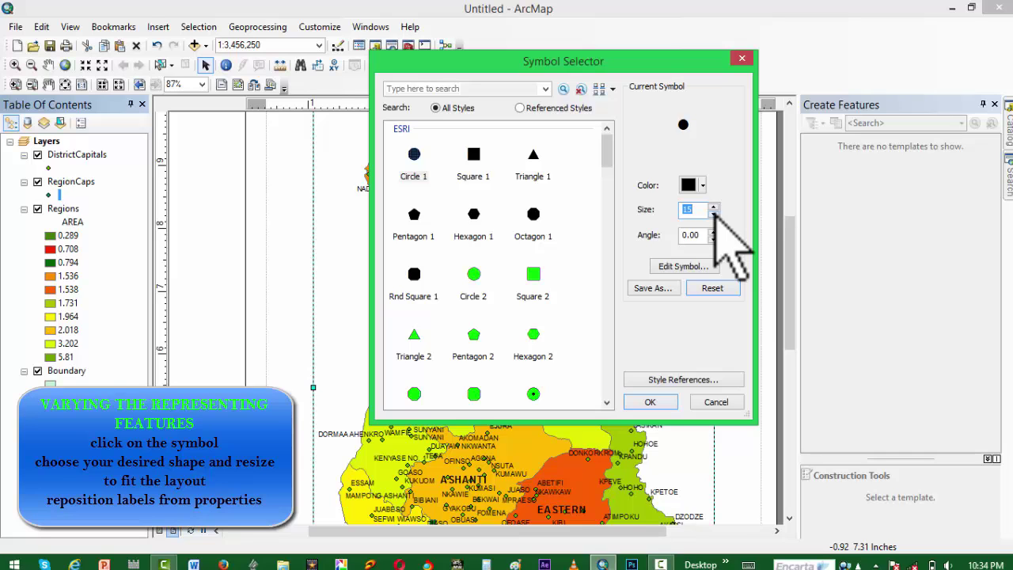
pyautogui.click(650, 402)
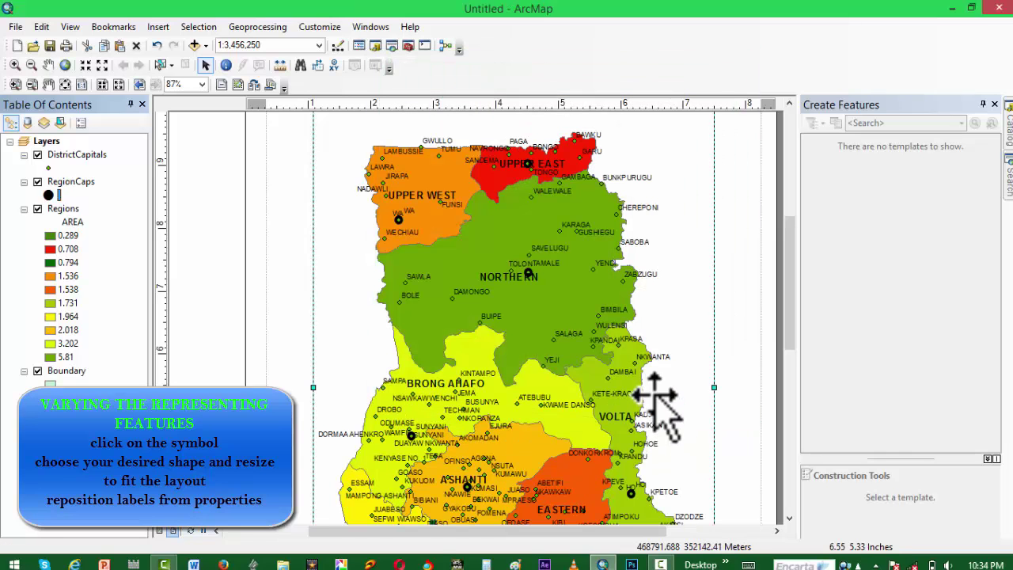
pyautogui.click(48, 168)
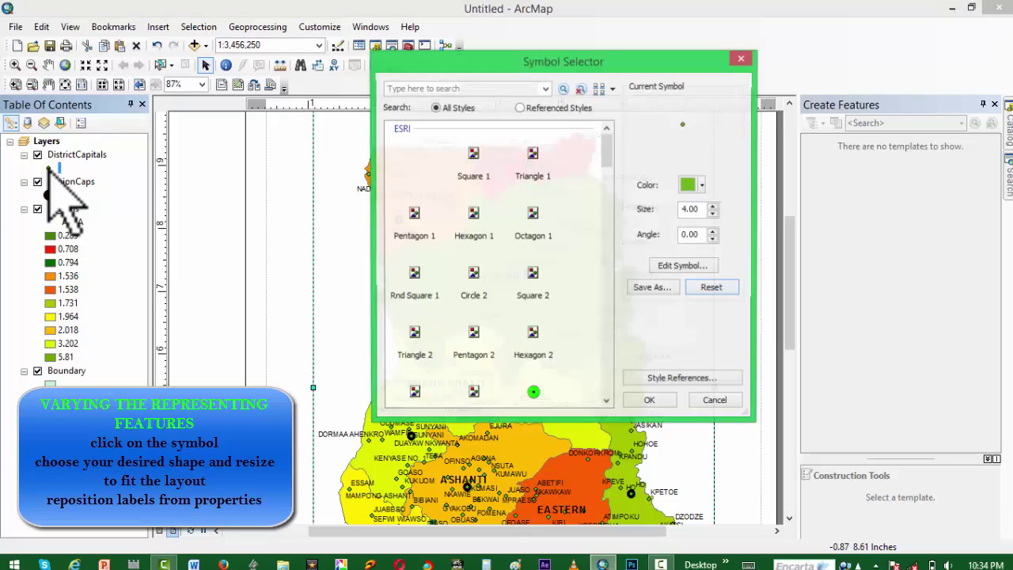
pyautogui.click(473, 155)
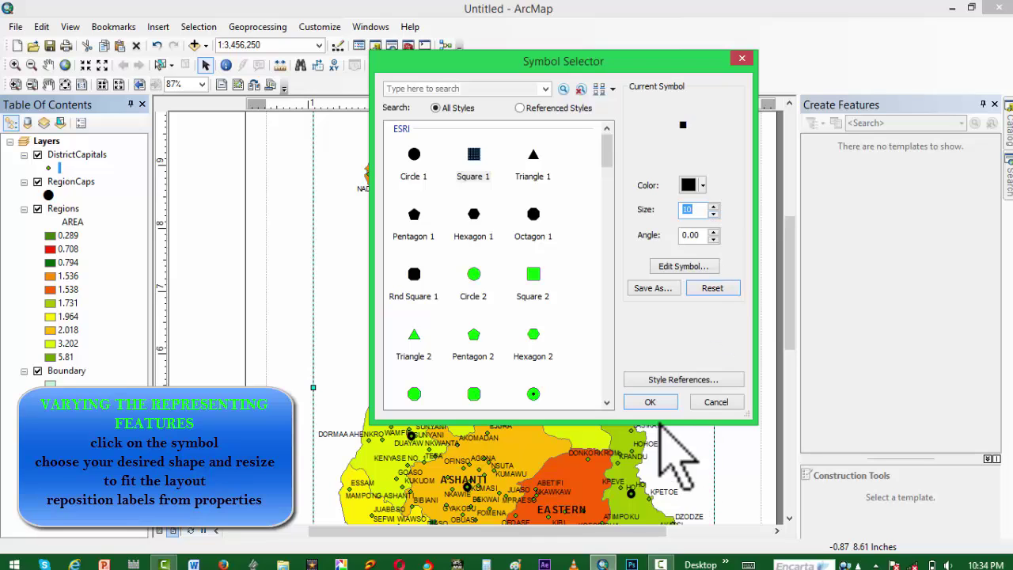
pyautogui.click(658, 400)
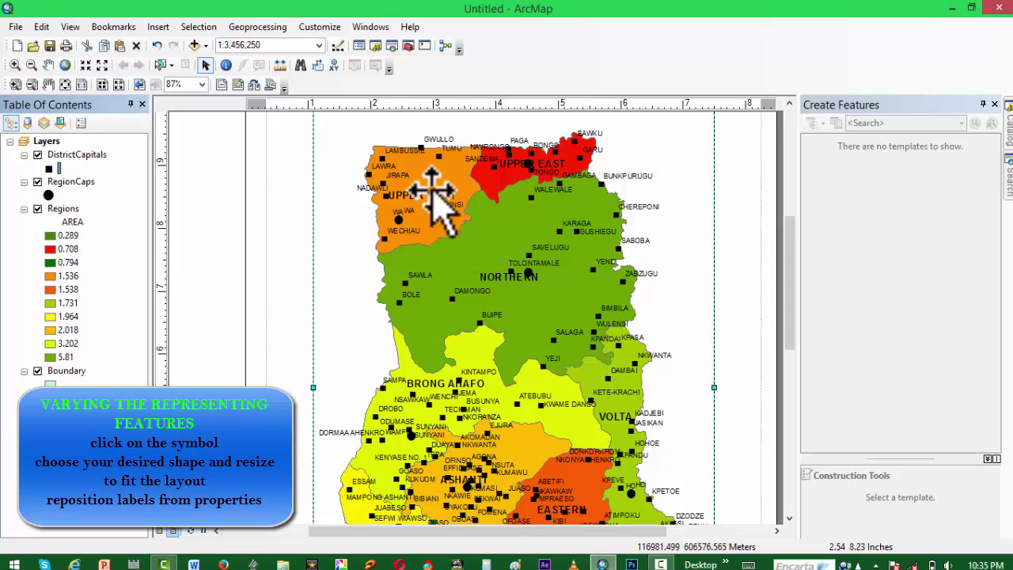
pyautogui.click(48, 169)
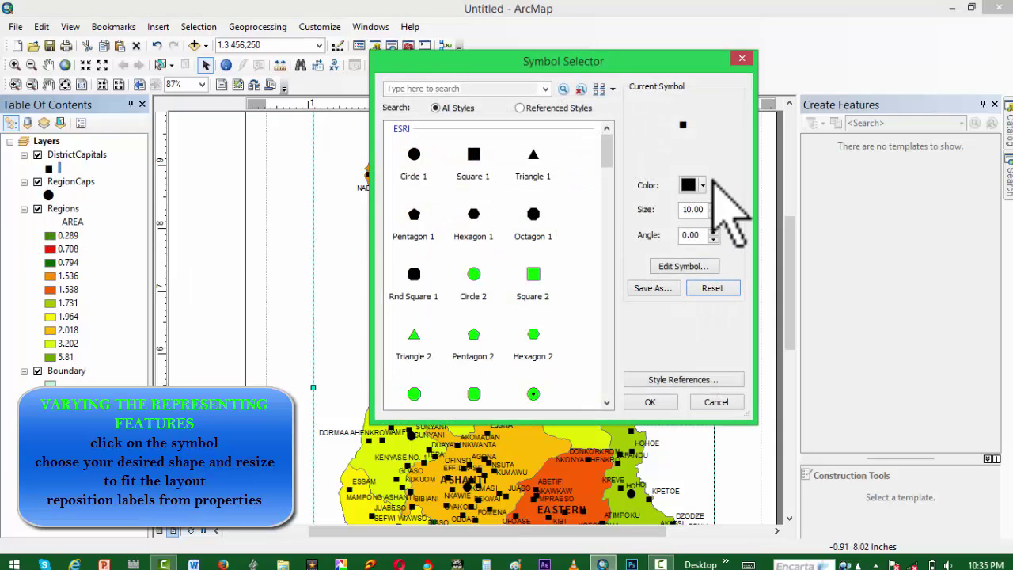
pyautogui.click(650, 403)
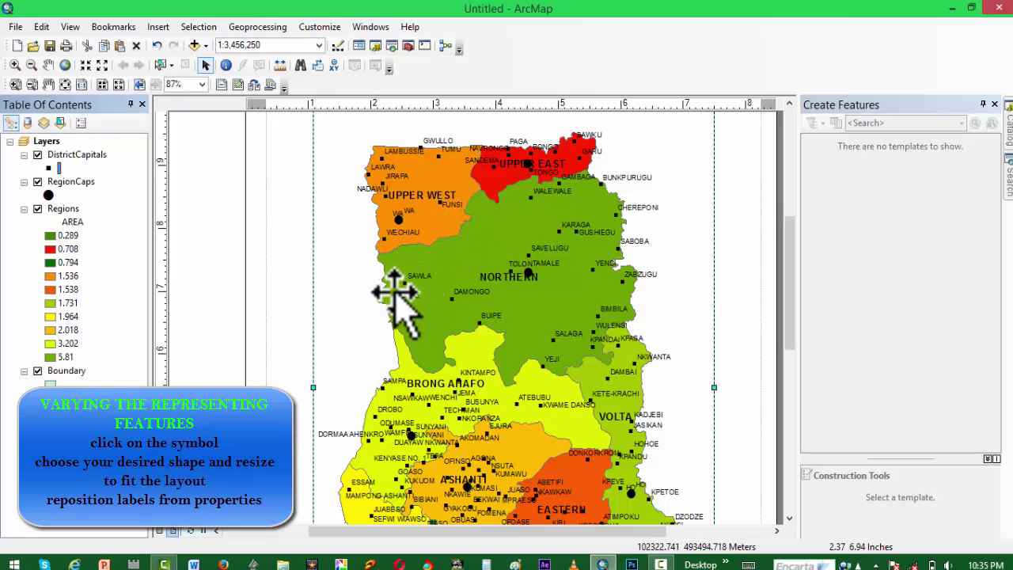
pyautogui.rightClick(80, 155)
# - Set DistrictCapitals label placement to Prefer Bottom Center
pyautogui.click(110, 392)
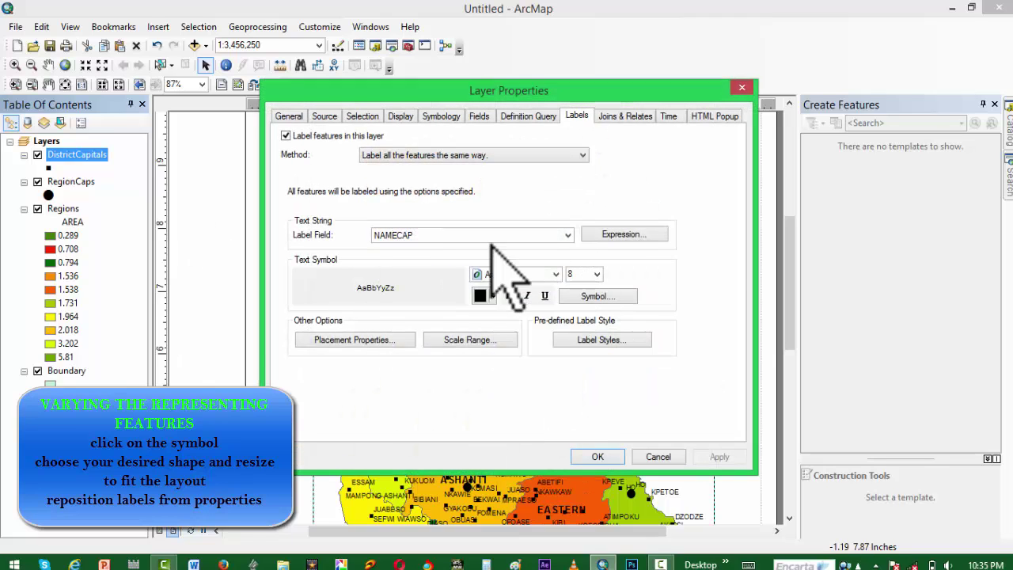
pyautogui.click(351, 340)
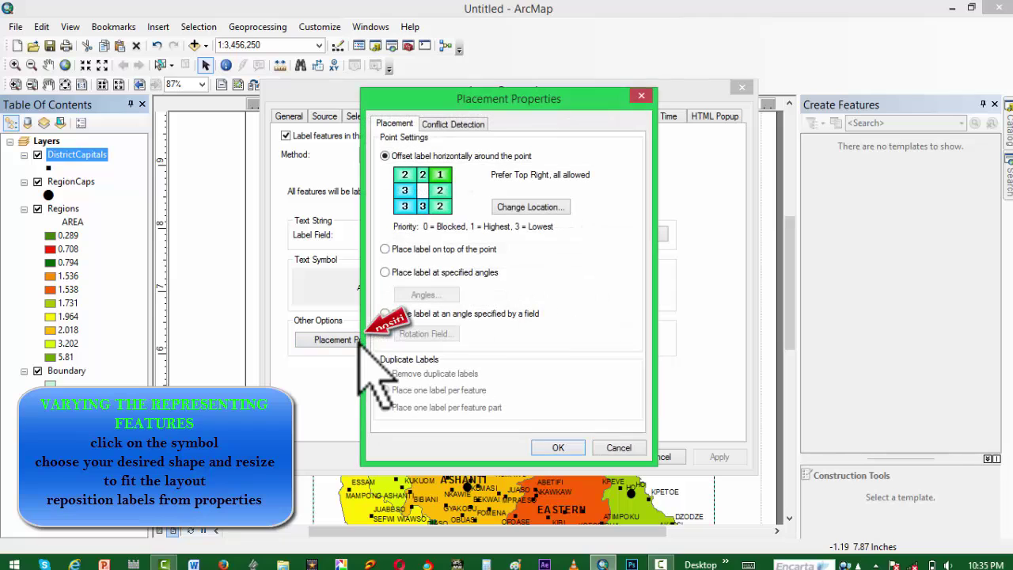
pyautogui.click(527, 207)
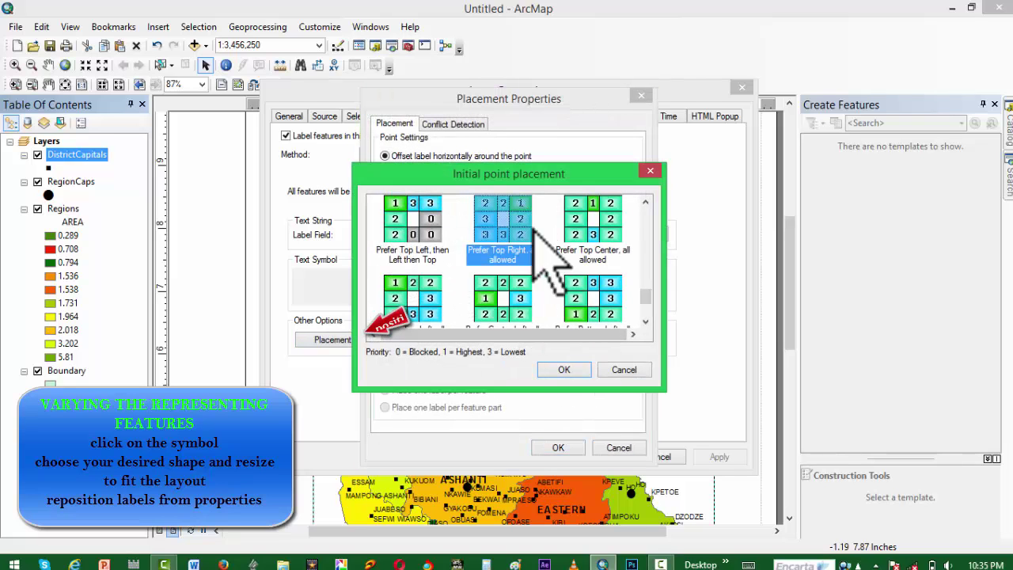
pyautogui.moveTo(639, 290); pyautogui.dragTo(640, 308)
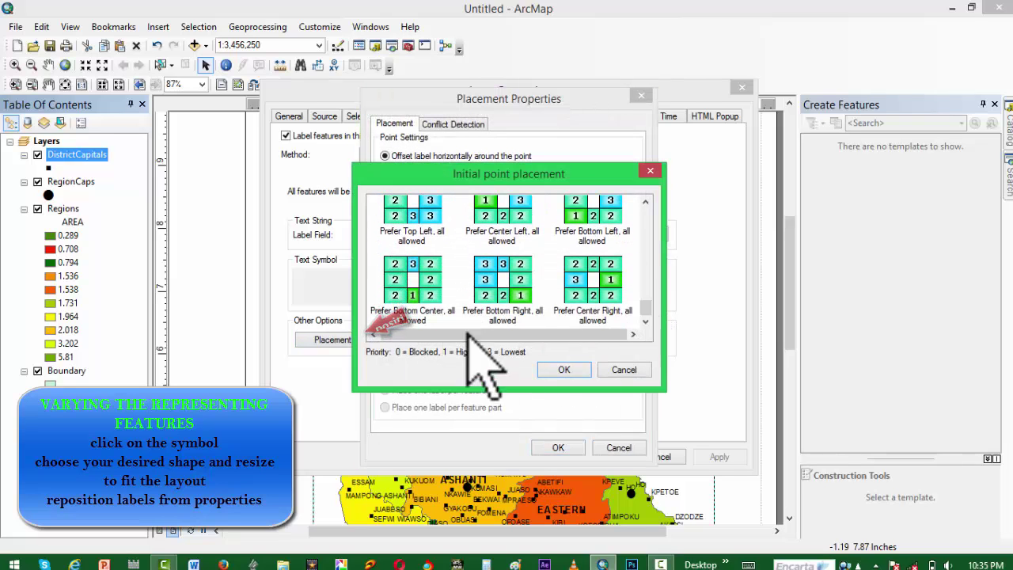
pyautogui.click(412, 293)
pyautogui.click(564, 369)
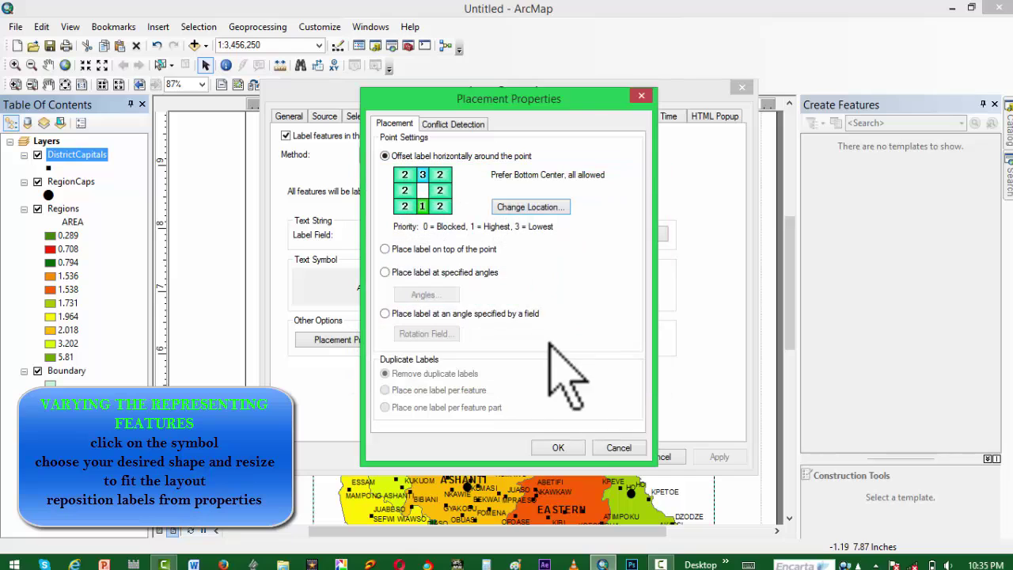
pyautogui.click(566, 449)
pyautogui.click(601, 455)
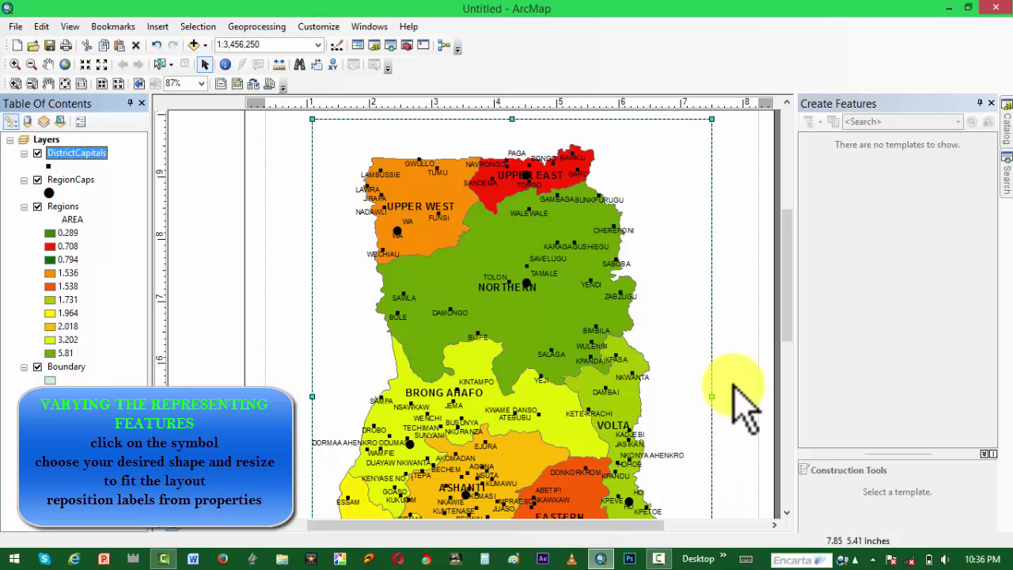
# - Change the RegionCaps symbol to the green Circle 2
pyautogui.click(49, 192)
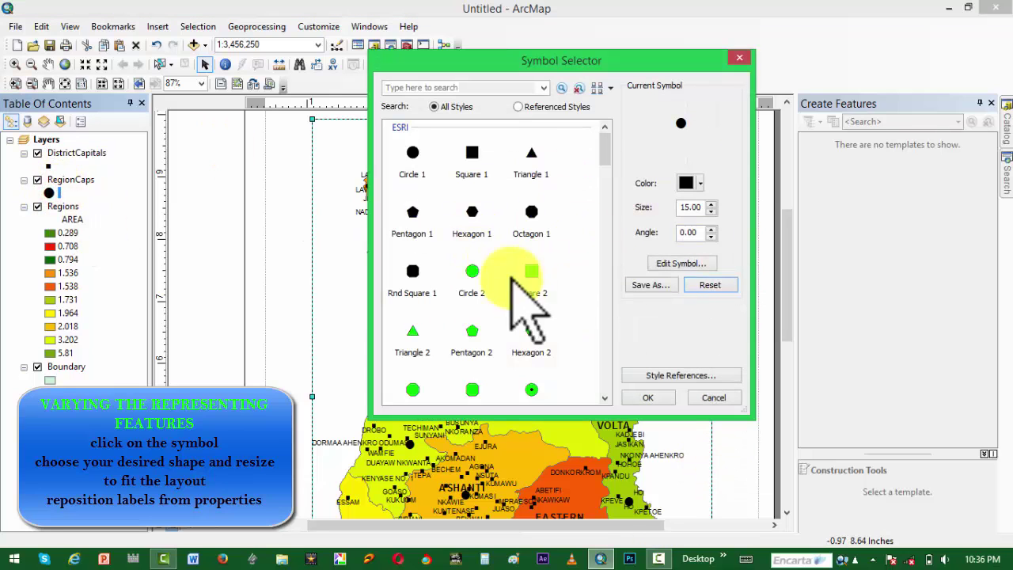
pyautogui.click(471, 271)
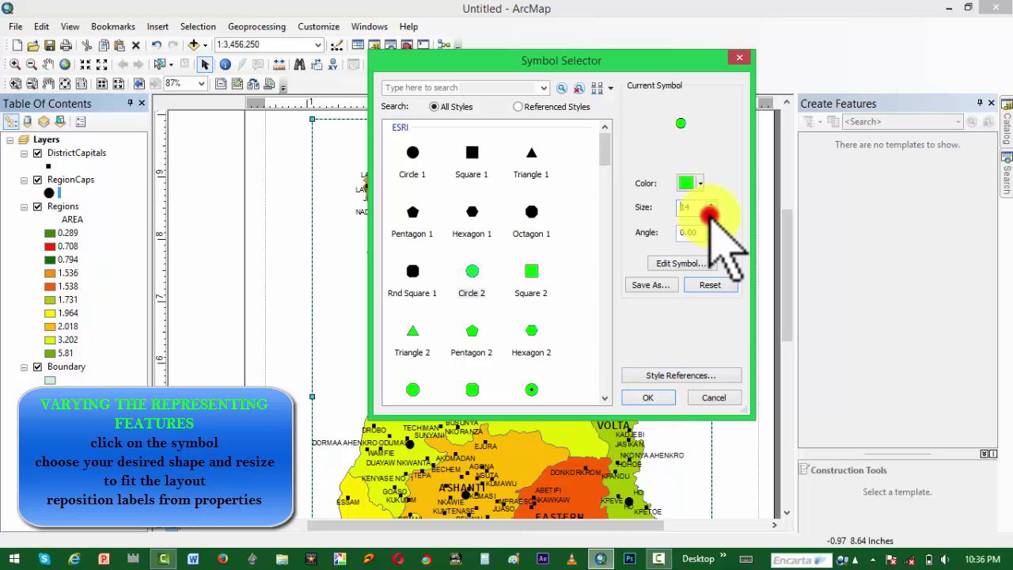
pyautogui.click(649, 399)
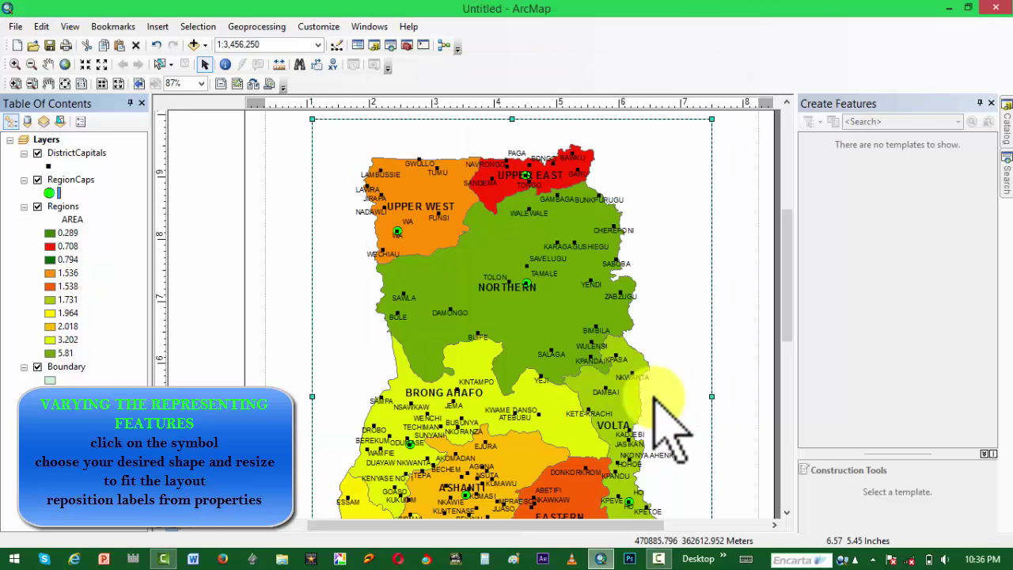
pyautogui.moveTo(789, 283); pyautogui.dragTo(790, 307)
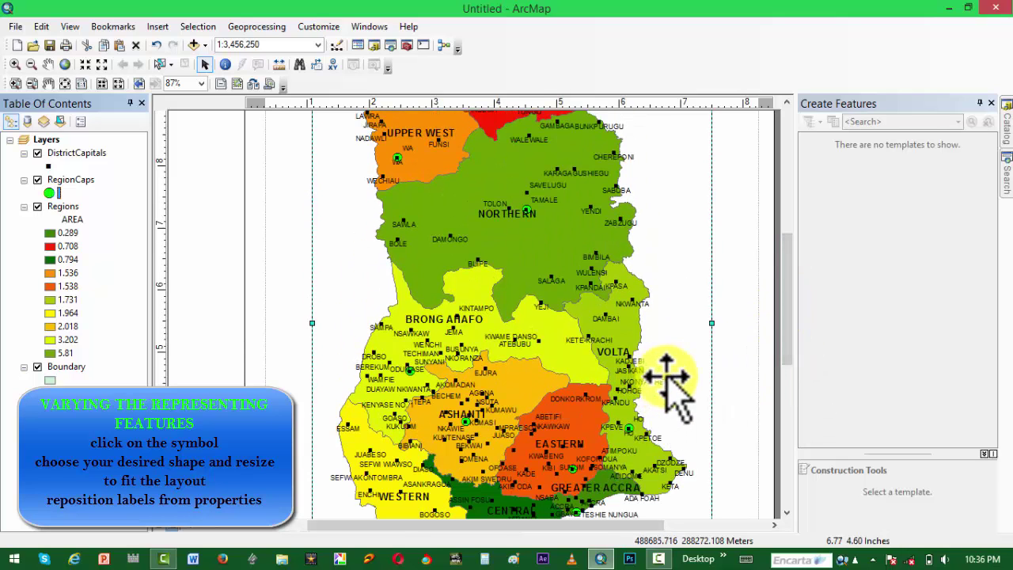
pyautogui.moveTo(787, 264); pyautogui.dragTo(803, 332)
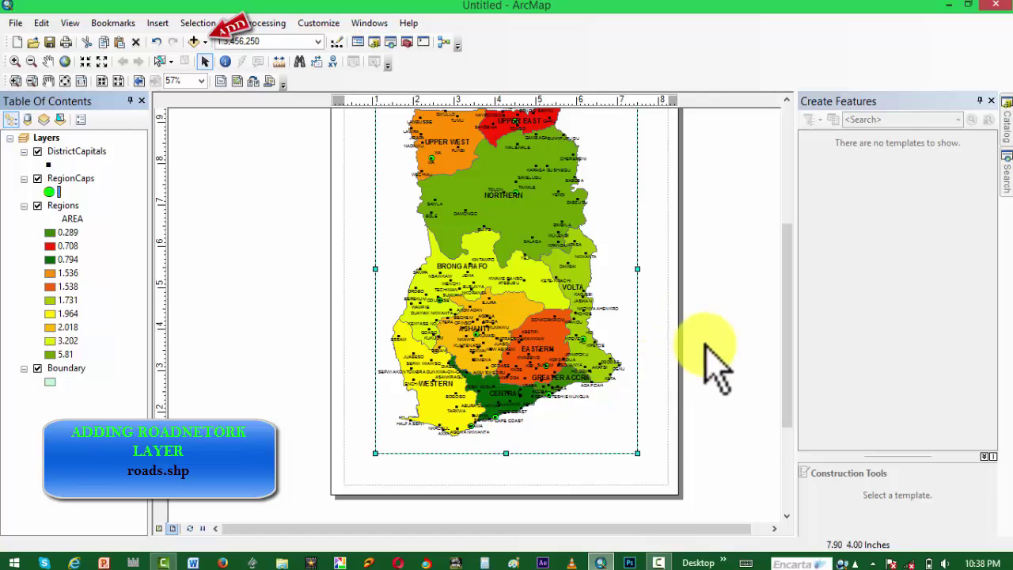
# - Add Roads.shp from Country_Shapefiles to the map
pyautogui.click(194, 42)
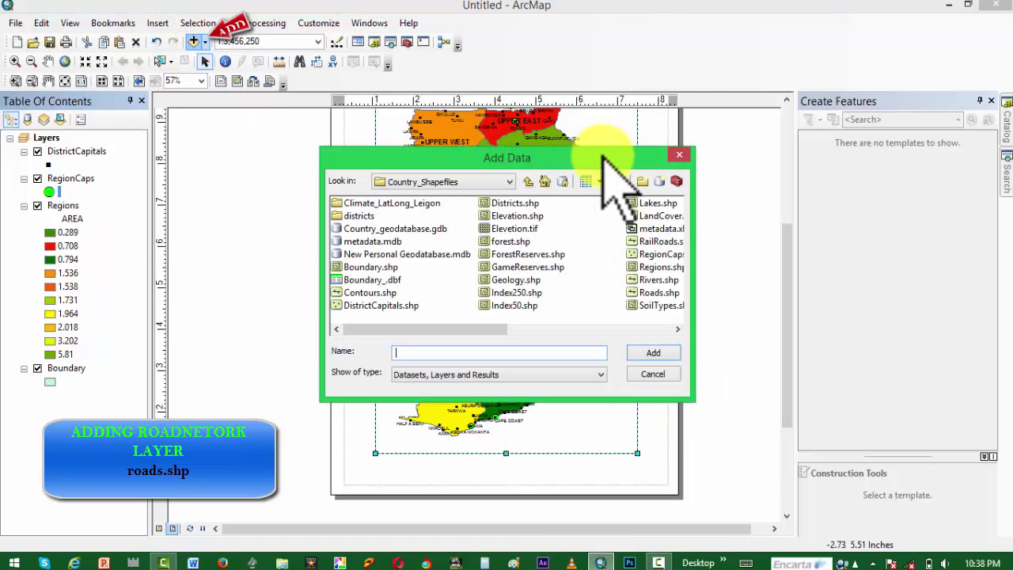
pyautogui.moveTo(609, 166); pyautogui.dragTo(607, 134)
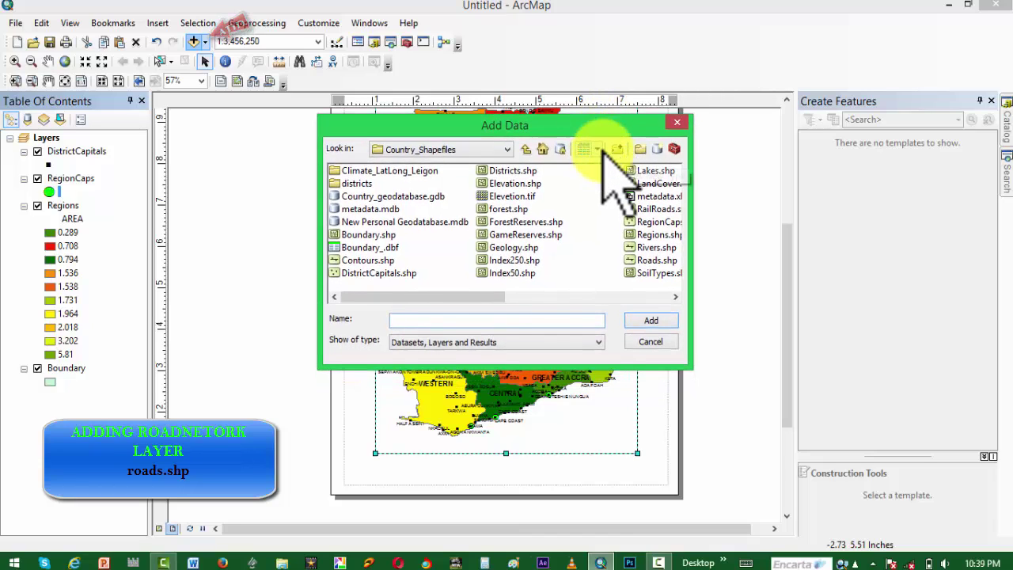
pyautogui.moveTo(492, 297); pyautogui.dragTo(574, 297)
pyautogui.click(509, 259)
pyautogui.click(650, 320)
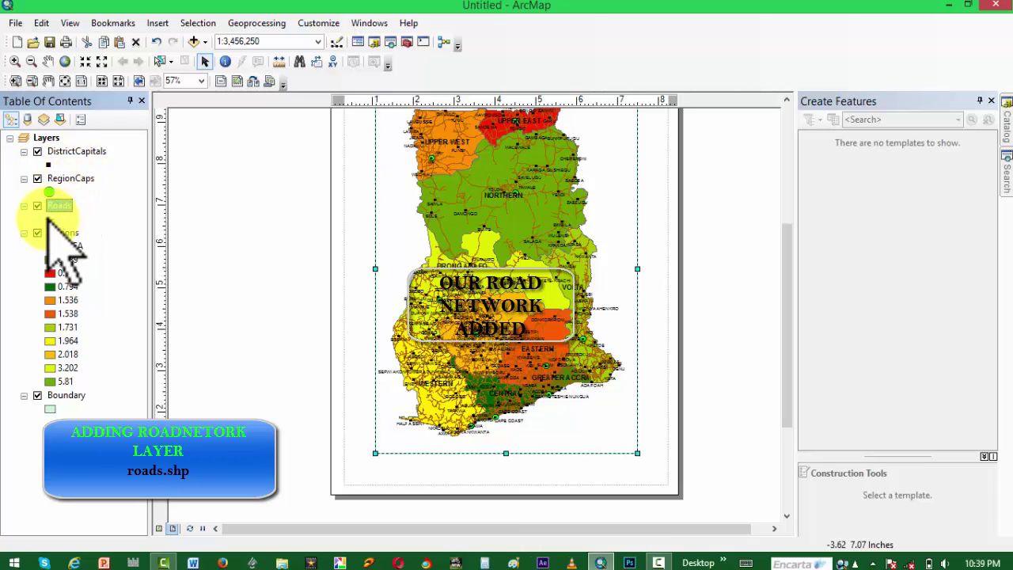
pyautogui.click(52, 219)
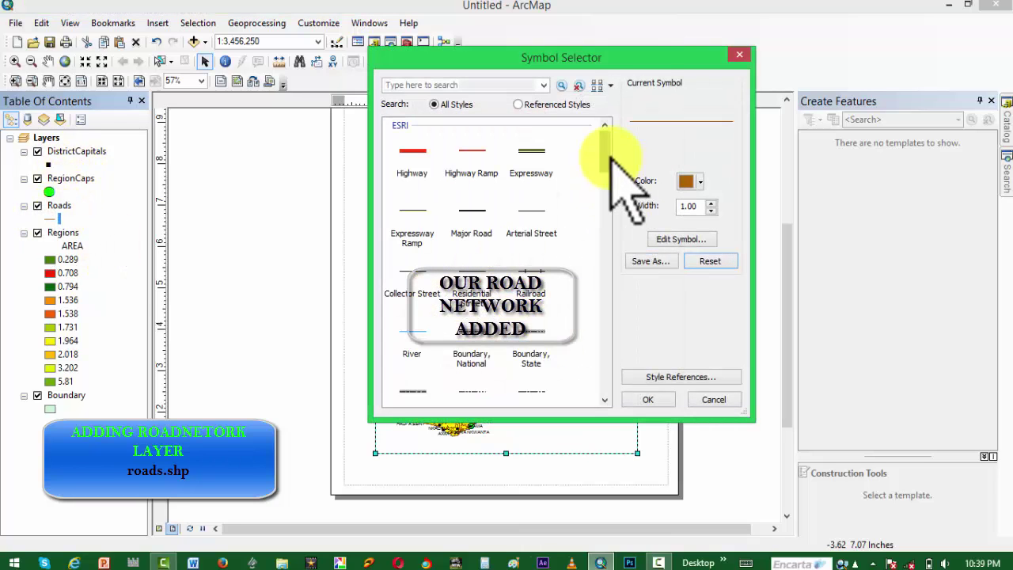
pyautogui.moveTo(444, 135); pyautogui.dragTo(316, 70)
pyautogui.scroll(-10, 278, 234)
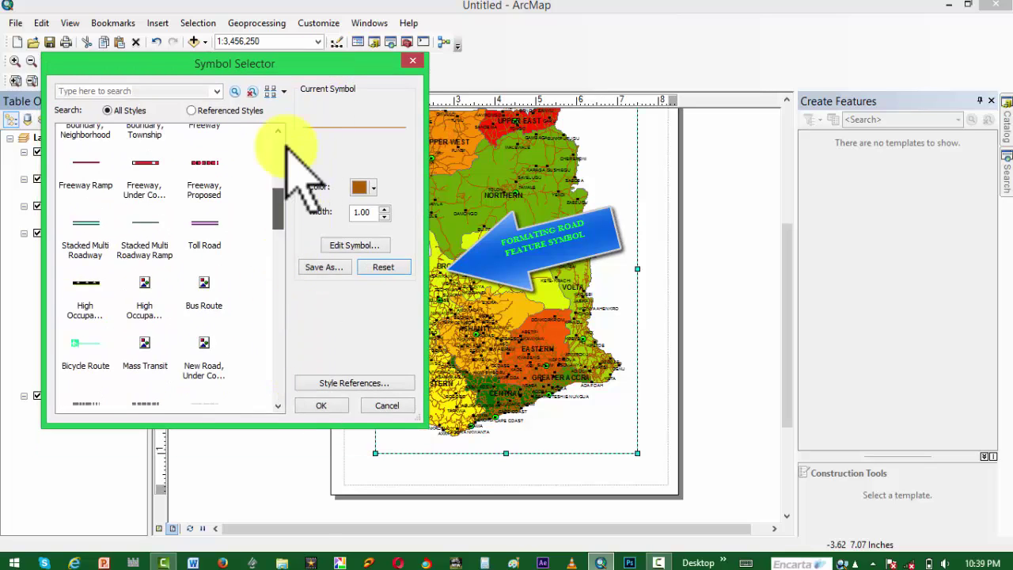
pyautogui.scroll(15, 283, 147)
pyautogui.click(316, 405)
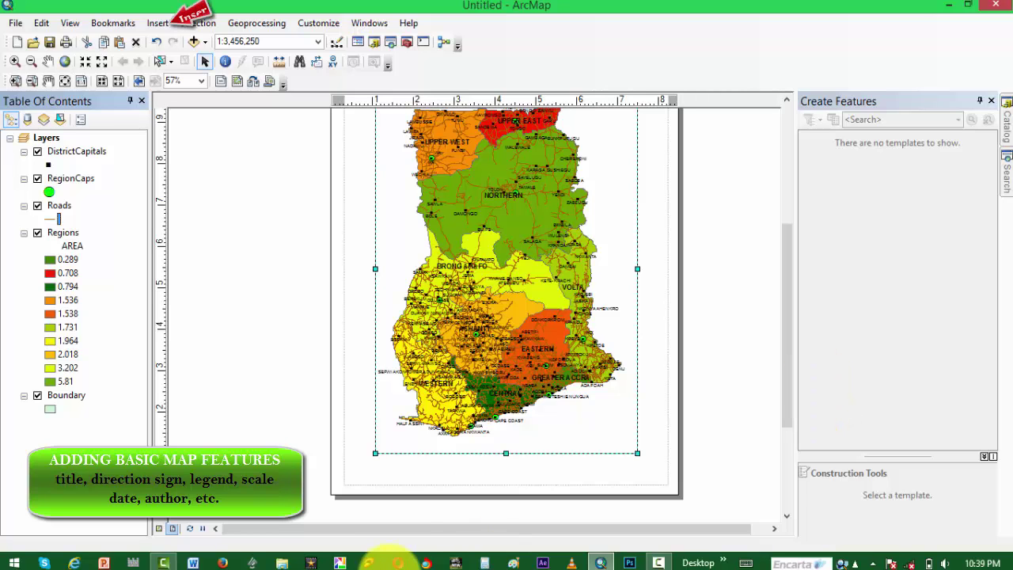
# - Insert the title 'MAP OF GHANA' and drag it to the top of the page
pyautogui.moveTo(791, 351); pyautogui.dragTo(796, 282)
pyautogui.click(357, 215)
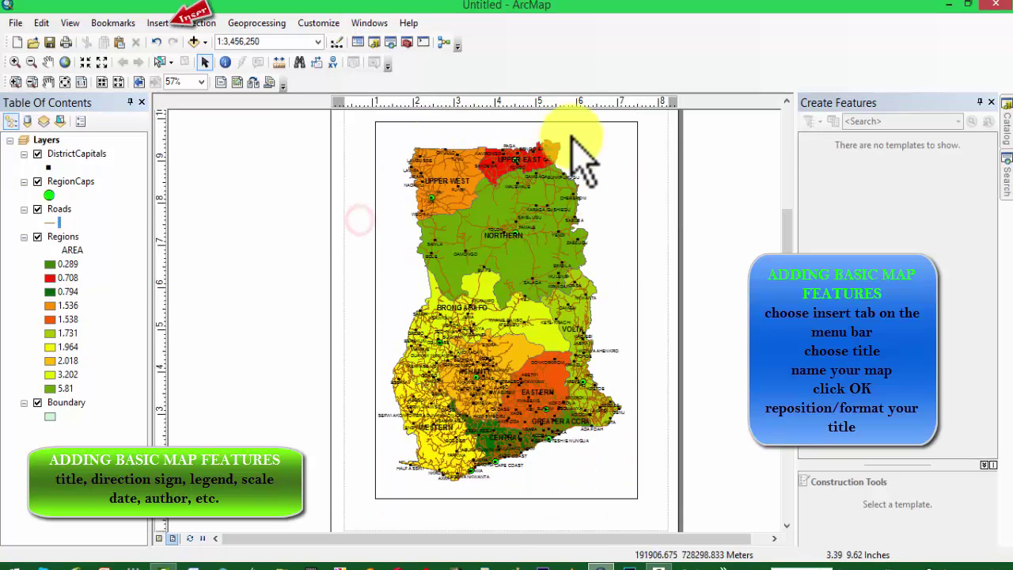
pyautogui.click(157, 23)
pyautogui.click(175, 58)
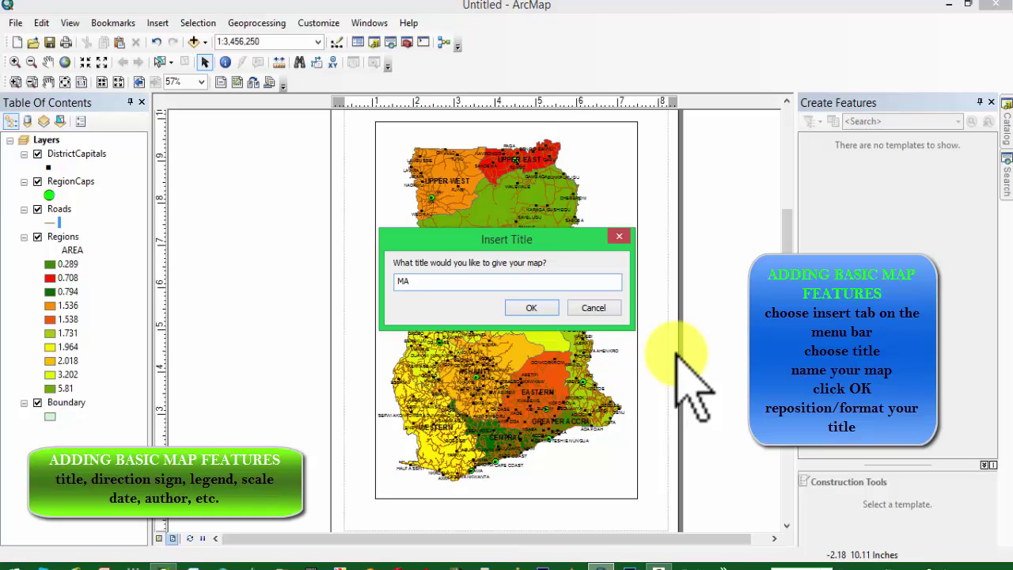
pyautogui.write('ANA')
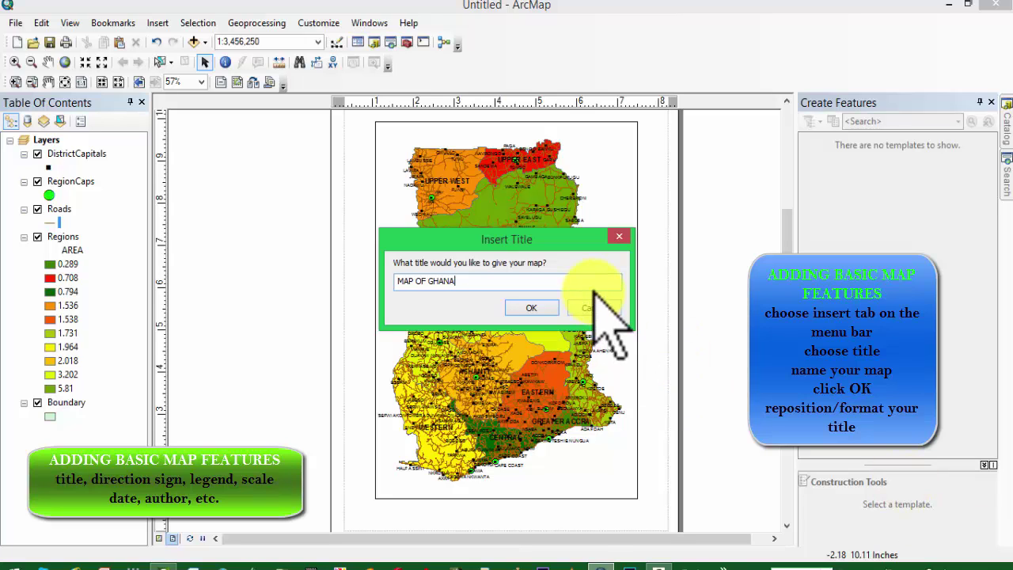
pyautogui.click(541, 309)
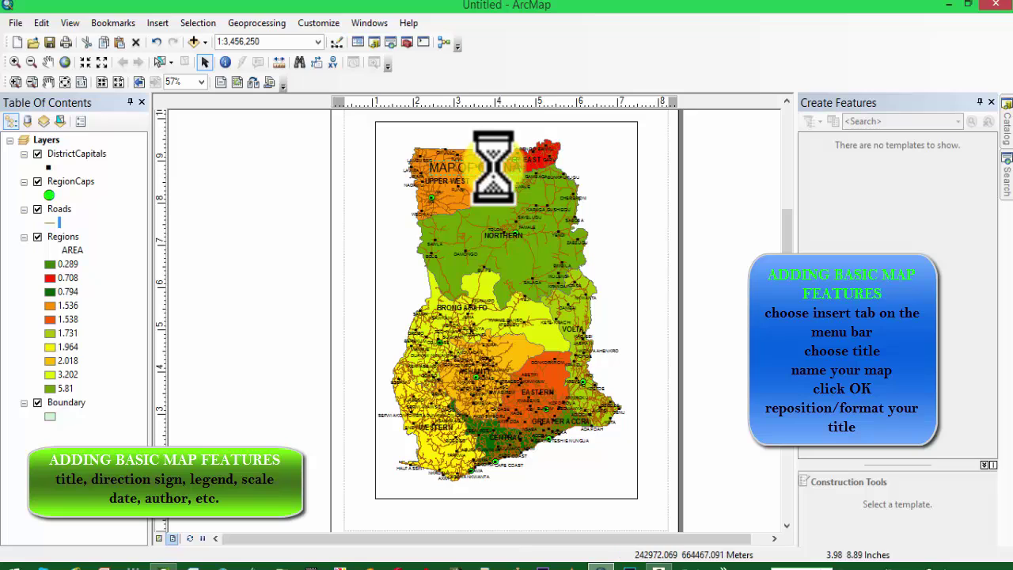
pyautogui.moveTo(493, 166); pyautogui.dragTo(521, 116)
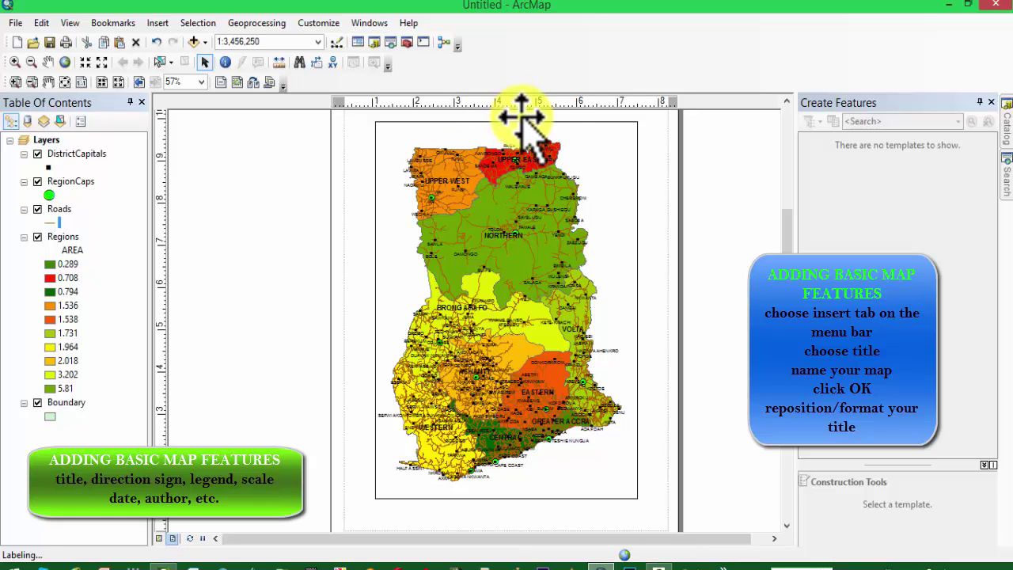
# - Stretch the Ghana map frame lower across the page, then reselect the title
pyautogui.click(389, 487)
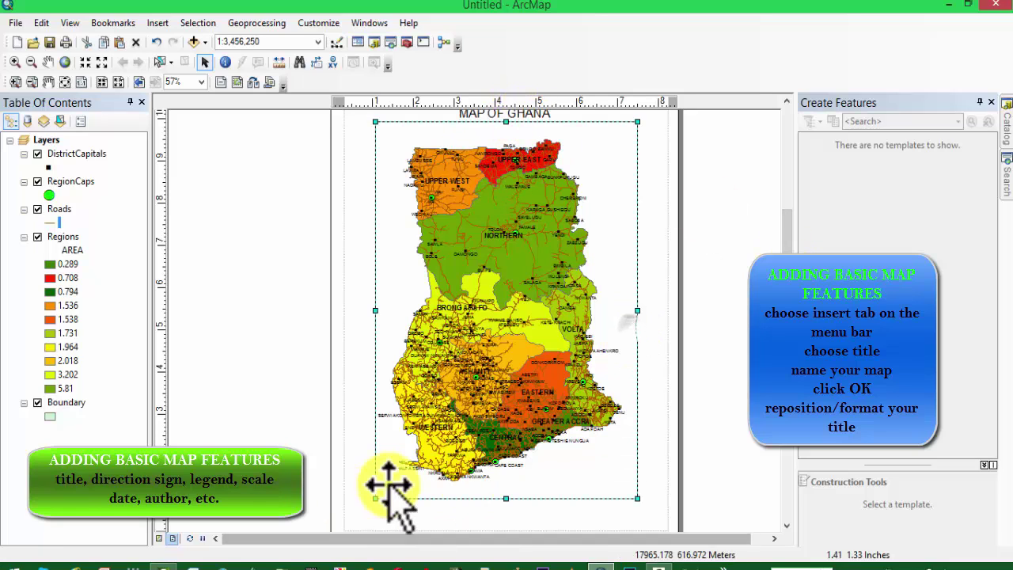
pyautogui.moveTo(789, 224); pyautogui.dragTo(790, 188)
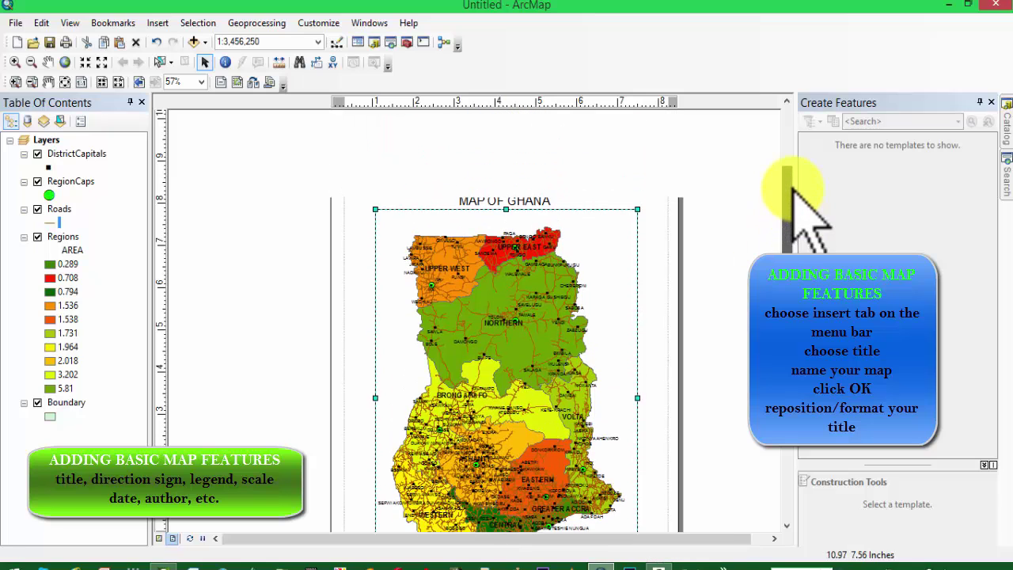
pyautogui.click(485, 201)
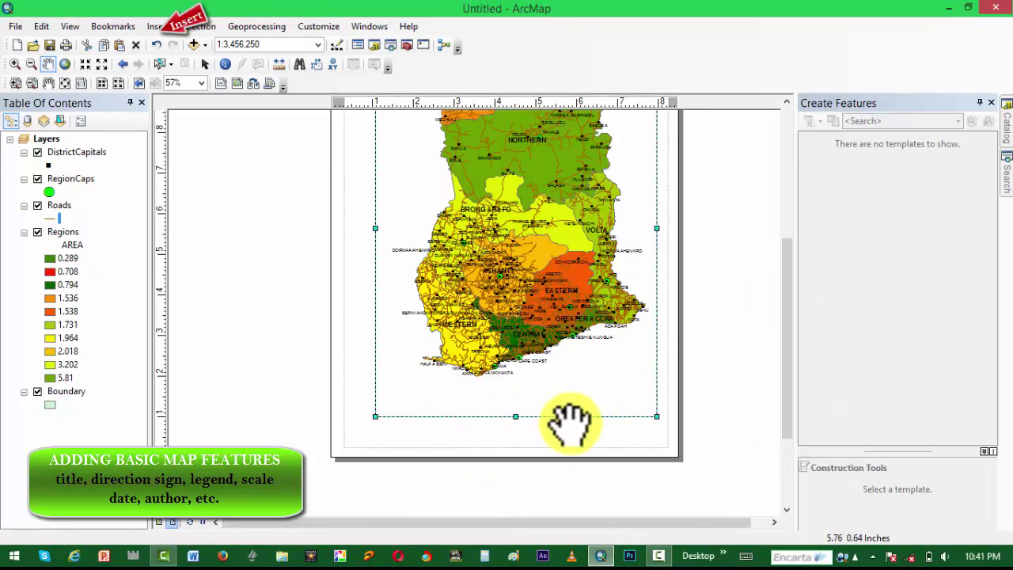
# - Insert an ESRI North 62 north arrow into the layout
pyautogui.click(158, 26)
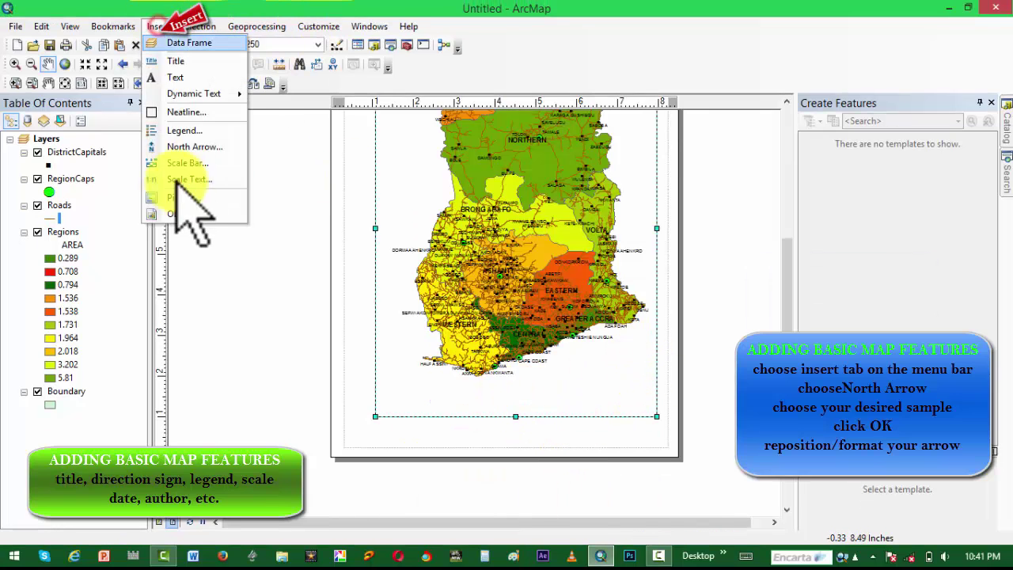
pyautogui.click(190, 146)
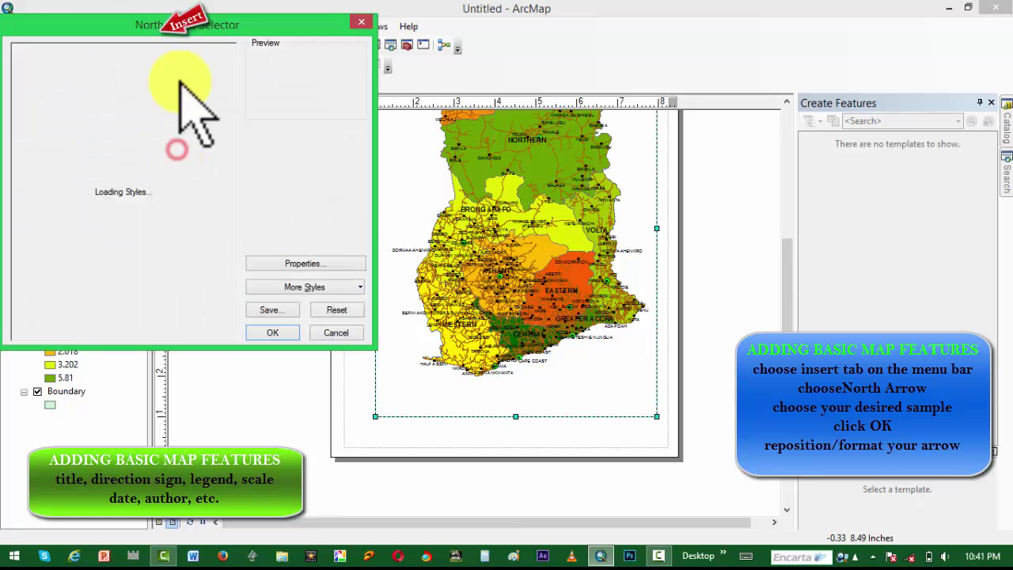
pyautogui.moveTo(228, 70); pyautogui.dragTo(236, 230)
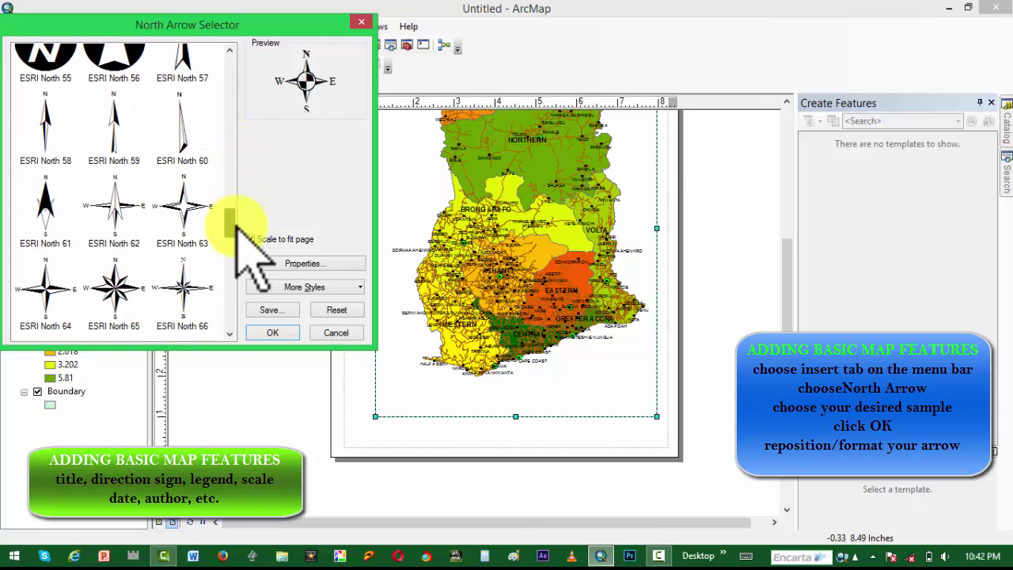
pyautogui.click(117, 199)
pyautogui.click(272, 331)
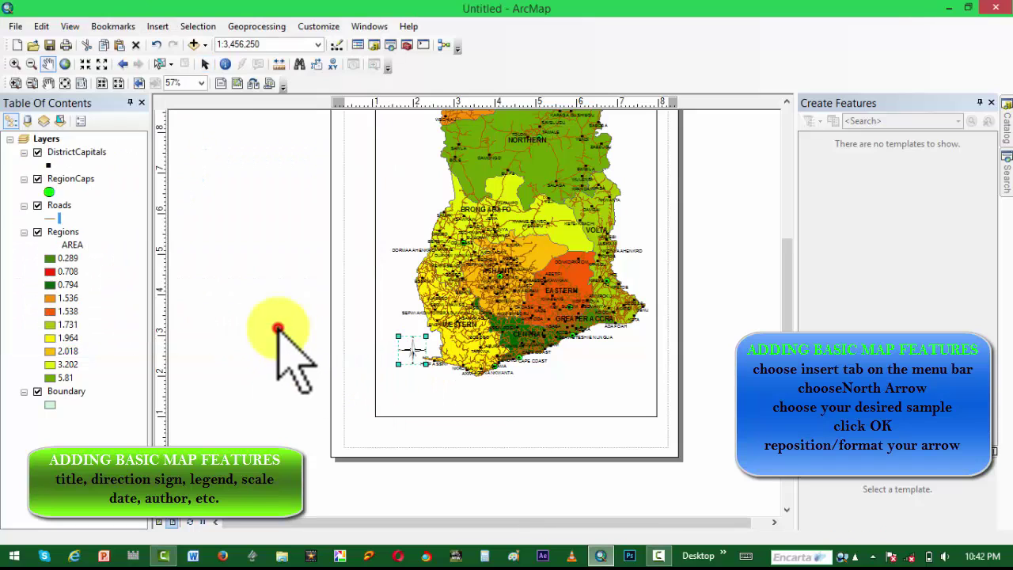
# - Drag the north arrow to the Ghana map's upper-right corner beside the title
pyautogui.moveTo(411, 350); pyautogui.dragTo(399, 143)
pyautogui.moveTo(785, 320); pyautogui.dragTo(788, 206)
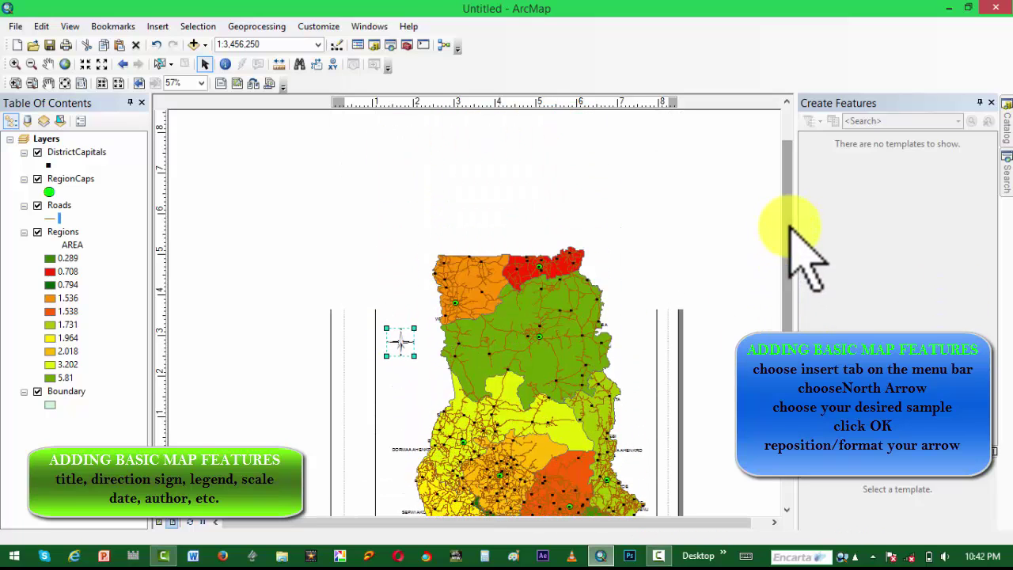
pyautogui.moveTo(402, 342); pyautogui.dragTo(394, 258)
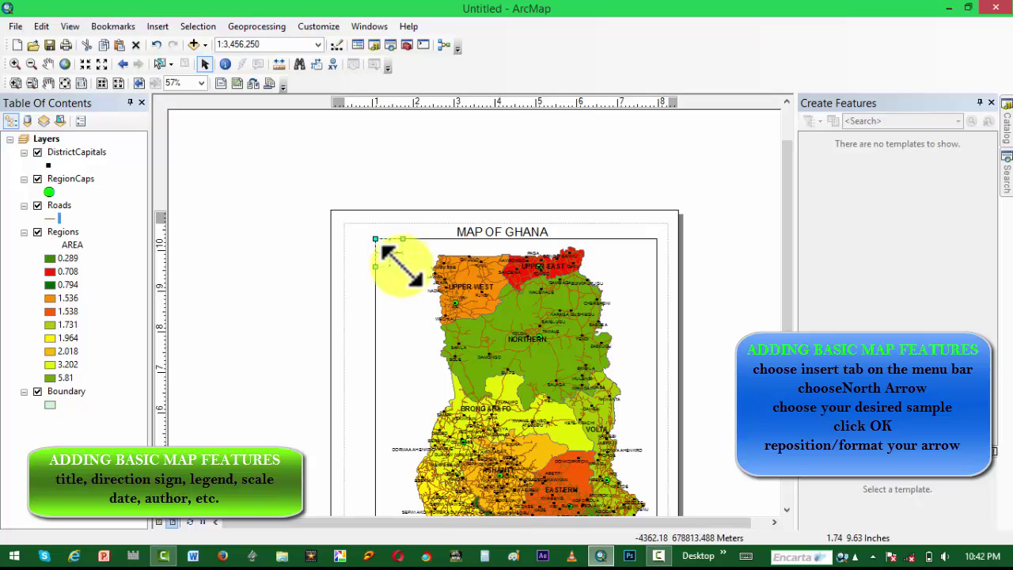
pyautogui.moveTo(616, 277); pyautogui.dragTo(643, 263)
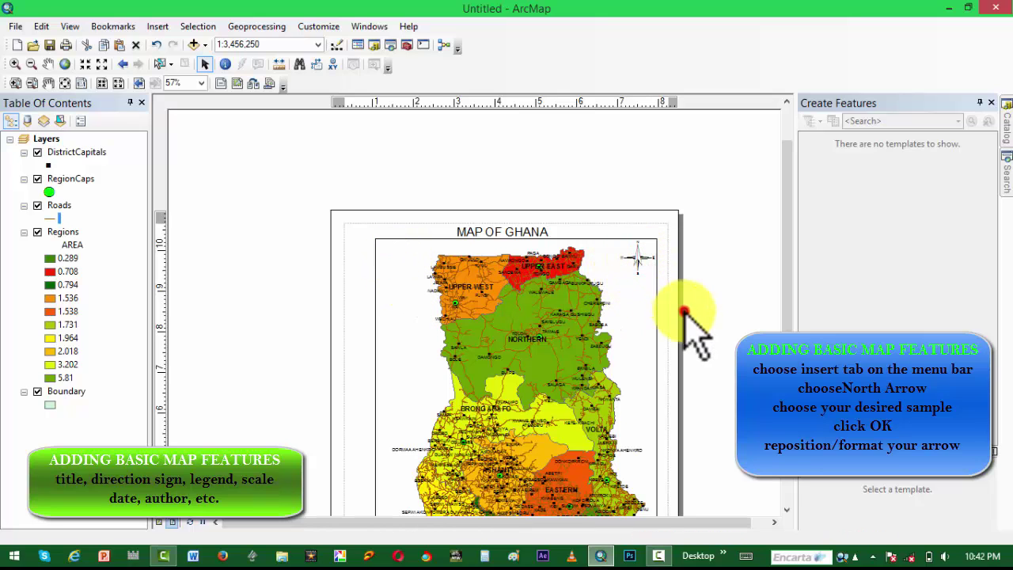
pyautogui.moveTo(786, 172)
pyautogui.mouseDown()
pyautogui.moveTo(698, 191)
pyautogui.moveTo(522, 178)
pyautogui.moveTo(515, 163)
pyautogui.mouseUp()
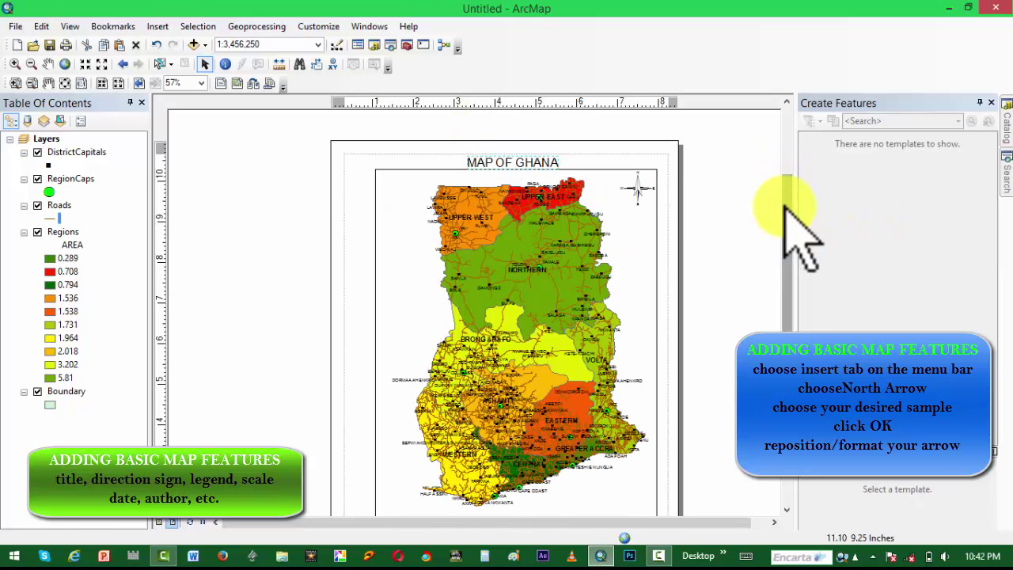
pyautogui.moveTo(784, 206); pyautogui.dragTo(796, 294)
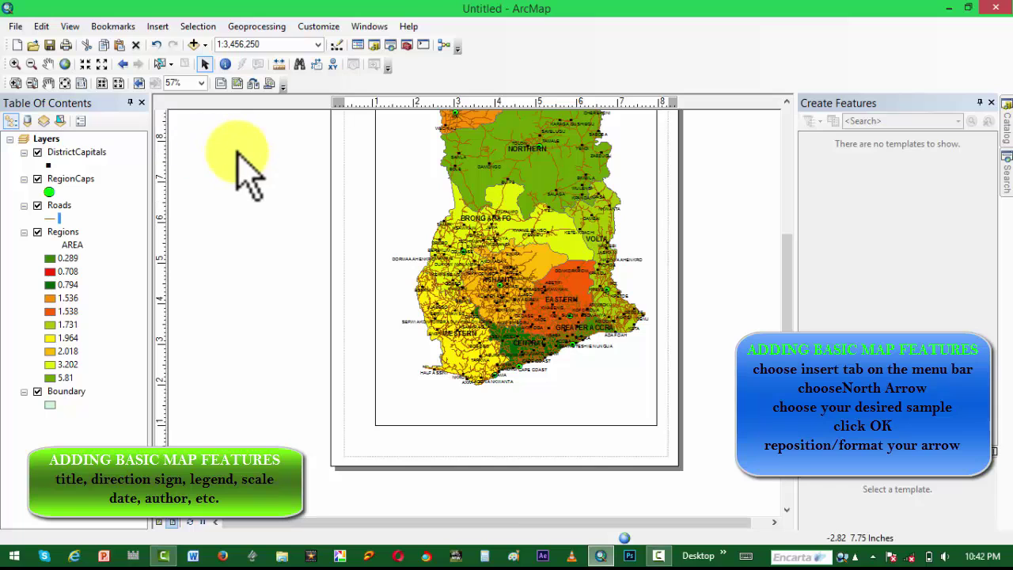
pyautogui.click(183, 28)
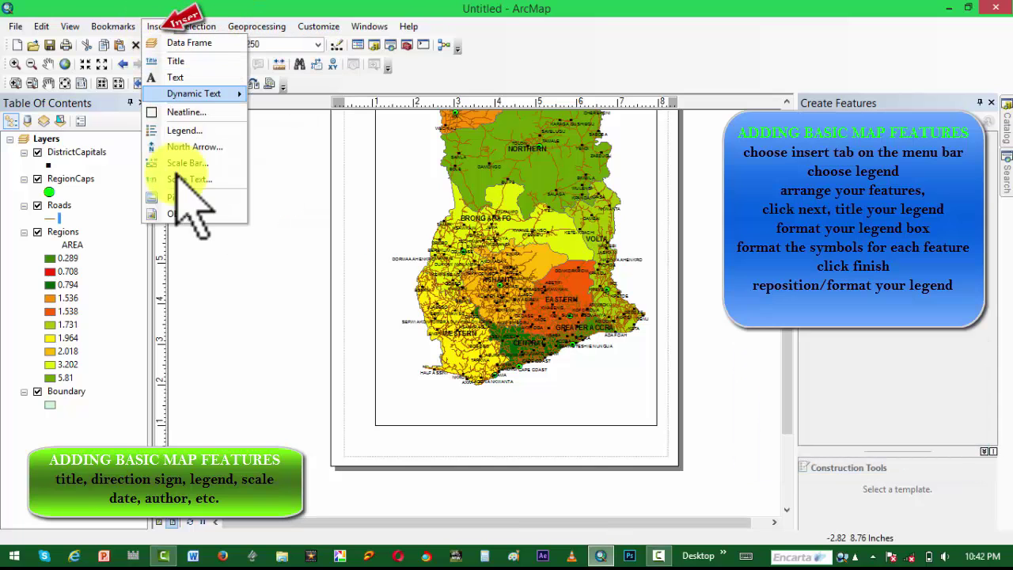
# - Start a legend, keeping the default layers and 'Legend' title, and reach the frame page
pyautogui.click(188, 131)
pyautogui.moveTo(483, 121); pyautogui.dragTo(241, 86)
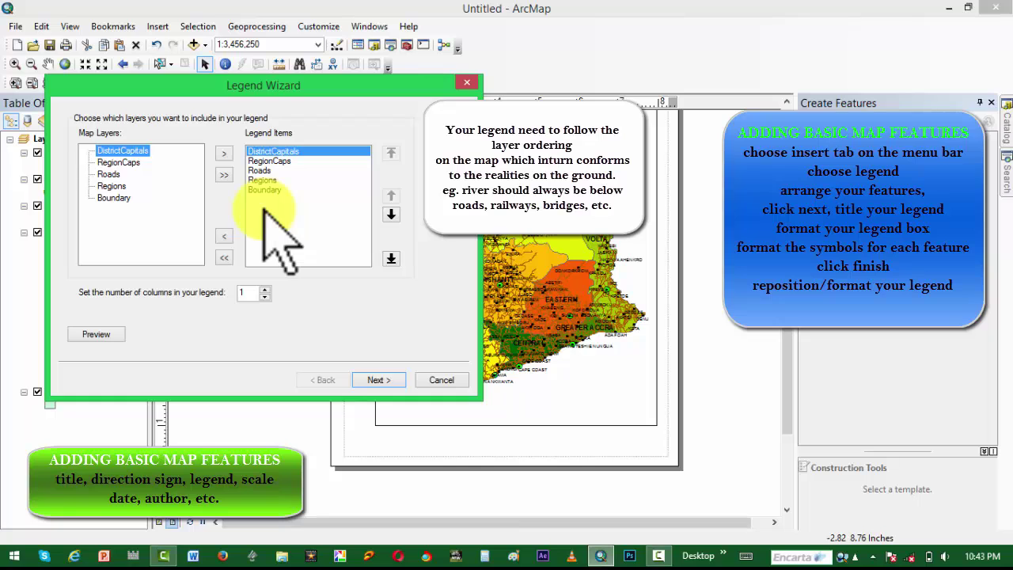
pyautogui.click(380, 380)
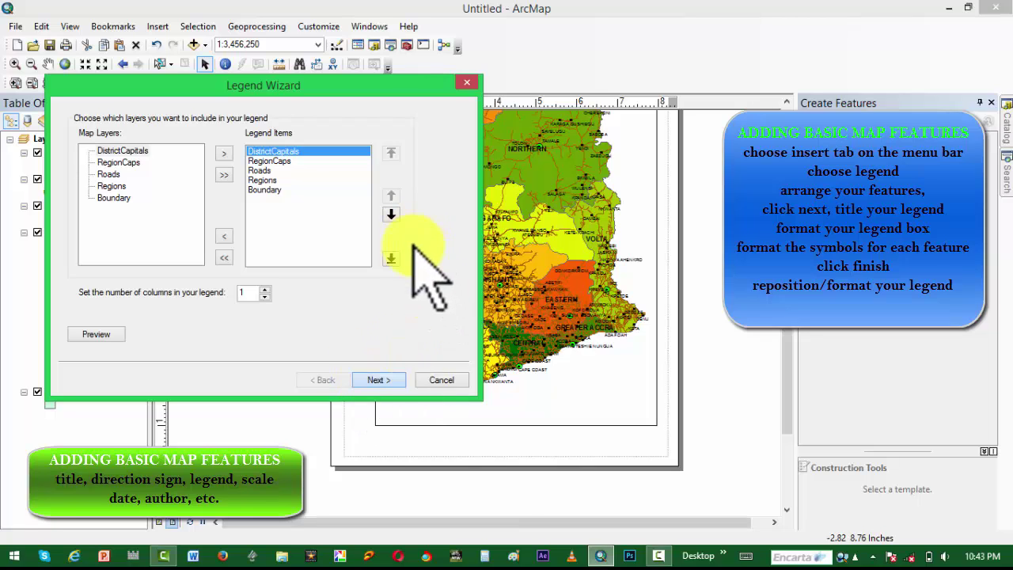
pyautogui.click(388, 379)
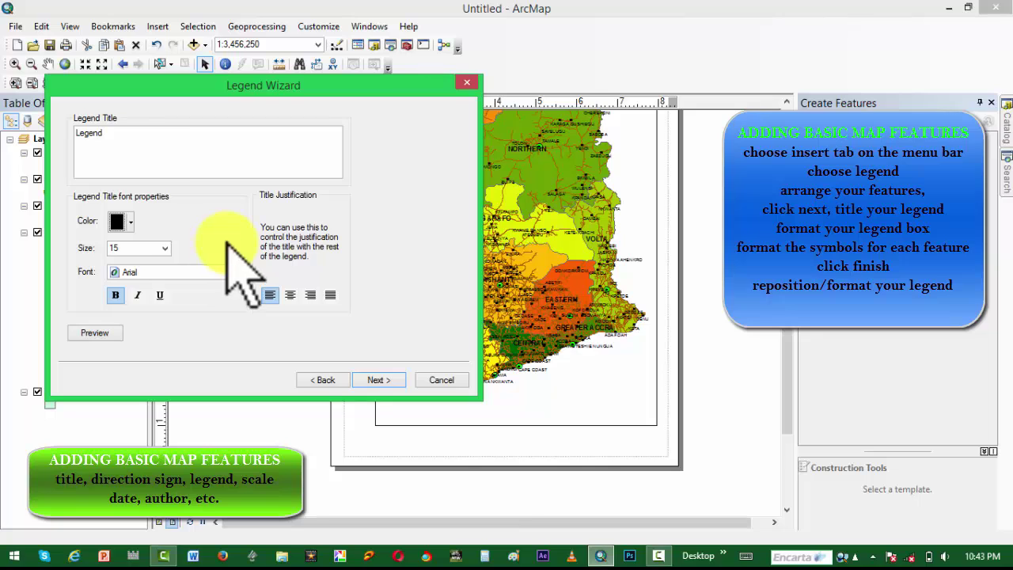
pyautogui.moveTo(116, 135); pyautogui.dragTo(72, 131)
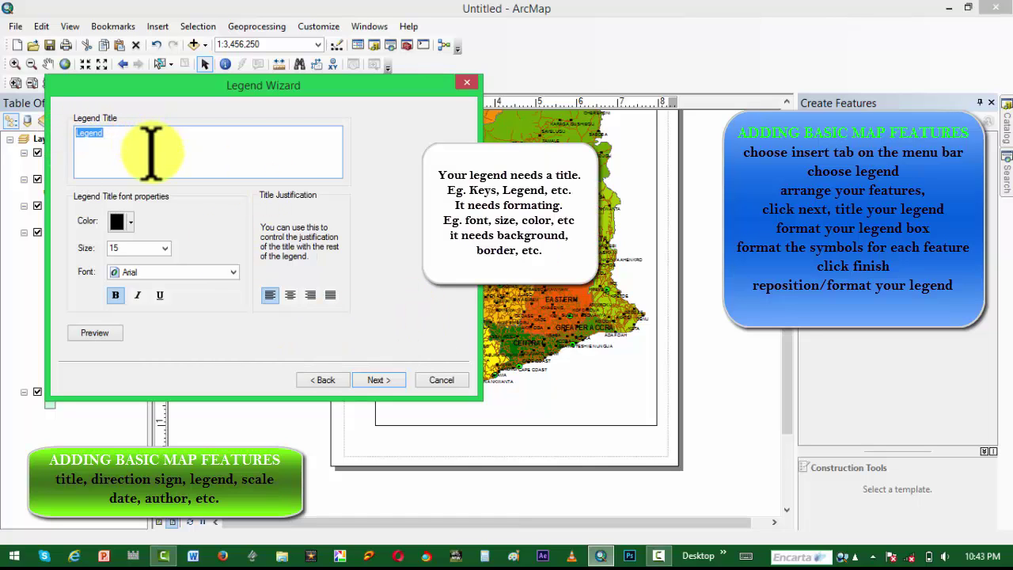
pyautogui.click(220, 142)
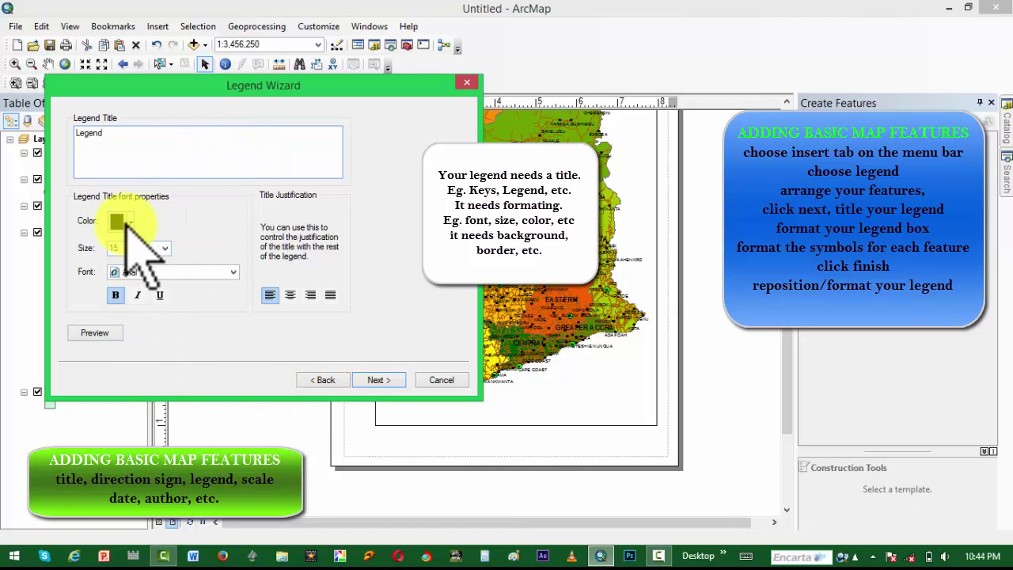
pyautogui.click(380, 381)
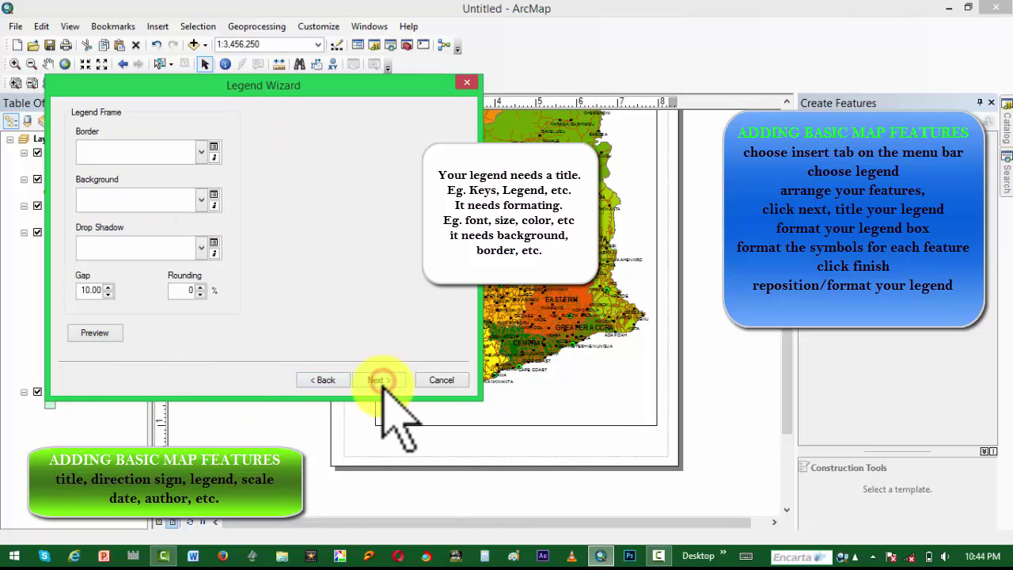
# - Give the legend a pale green background, thin line border and Sienna drop shadow
pyautogui.click(202, 200)
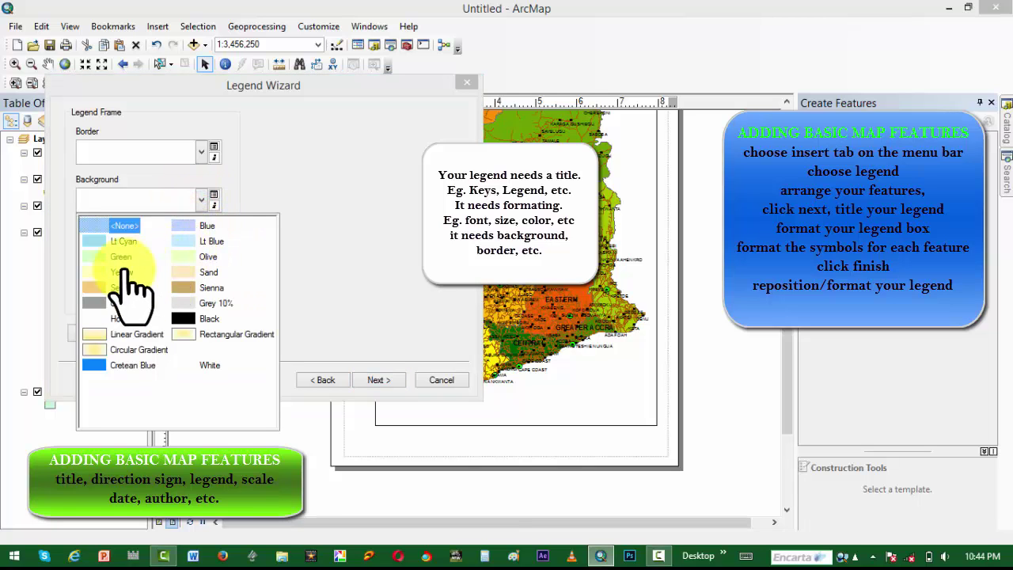
pyautogui.click(114, 258)
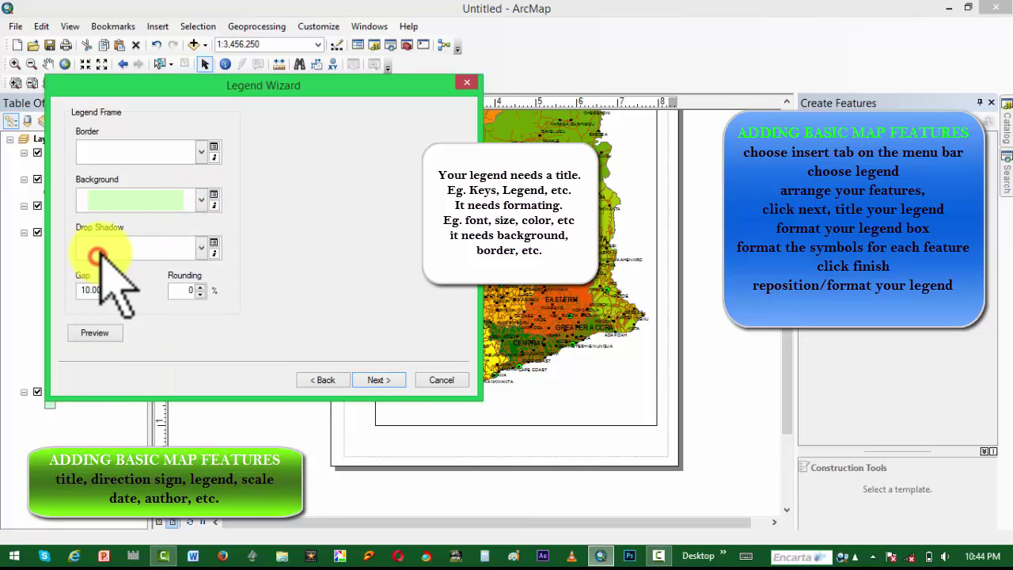
pyautogui.click(202, 150)
pyautogui.click(109, 199)
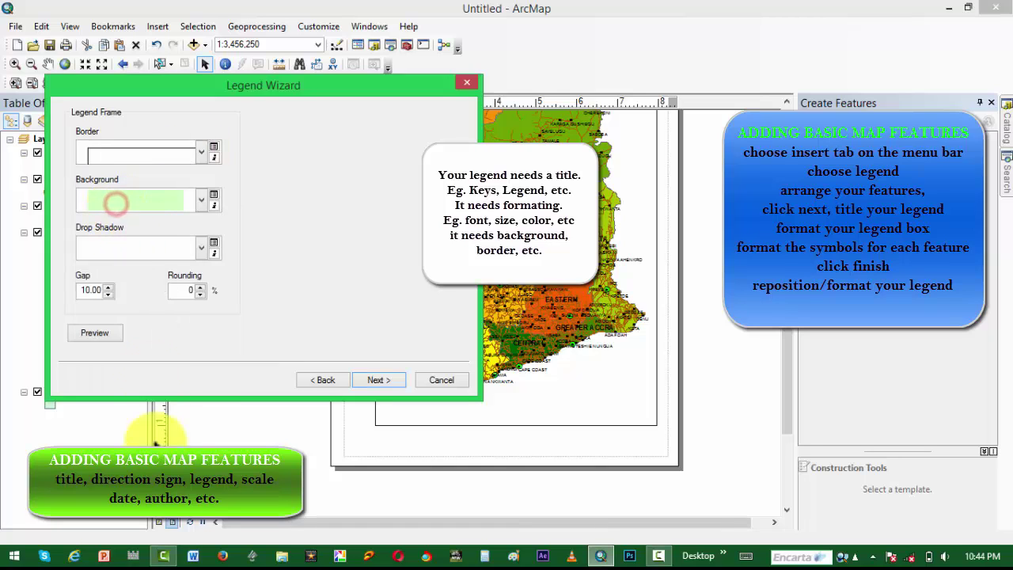
pyautogui.click(200, 246)
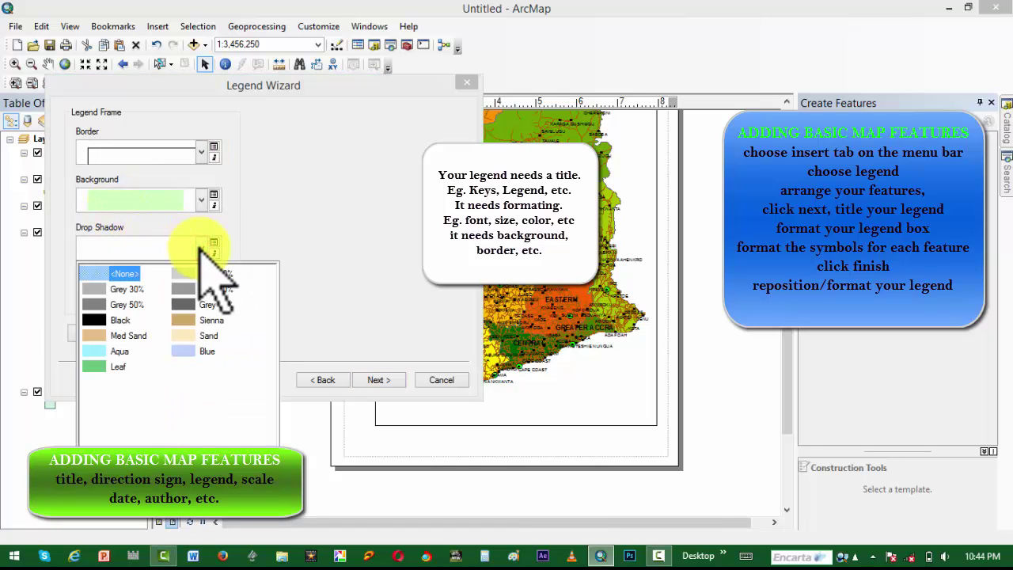
pyautogui.click(190, 320)
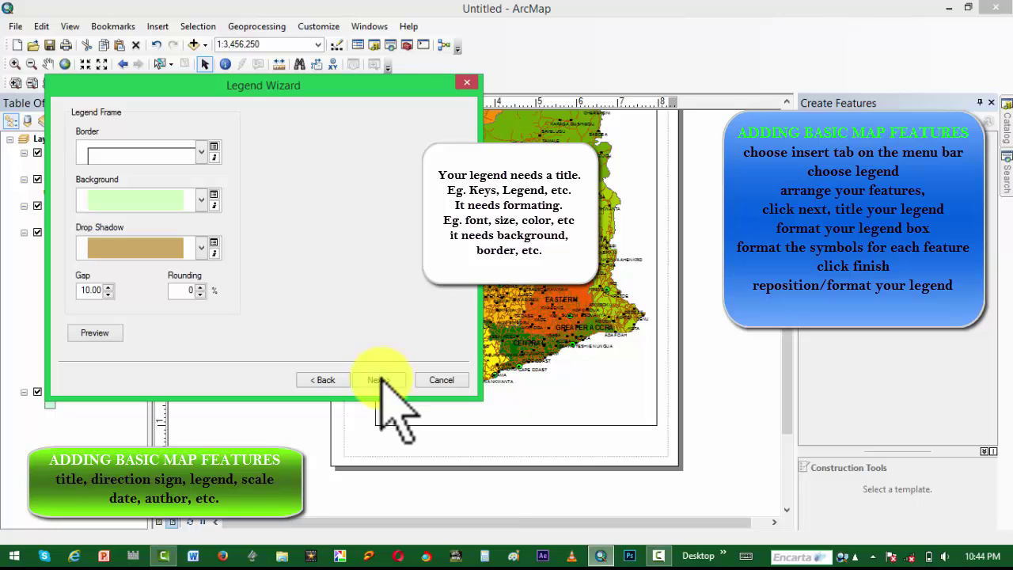
pyautogui.click(107, 289)
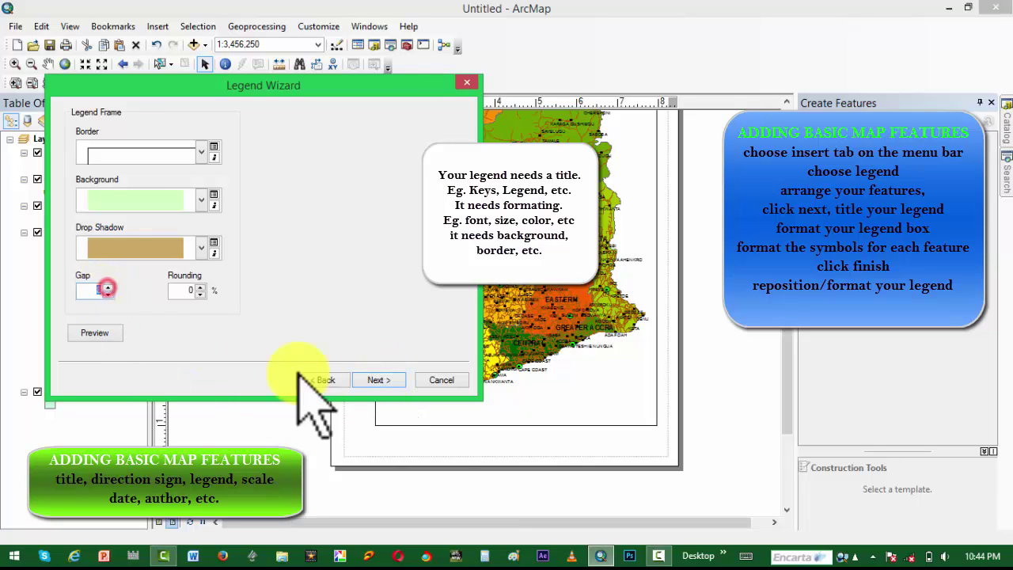
pyautogui.click(378, 380)
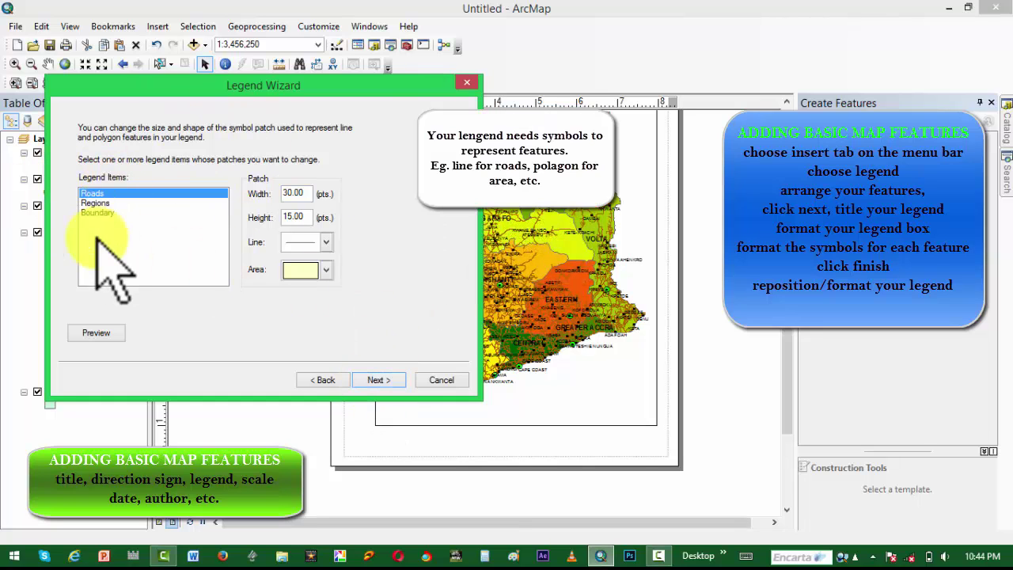
# - Keep a horizontal line patch for Roads and give Regions the Natural Area patch
pyautogui.click(326, 270)
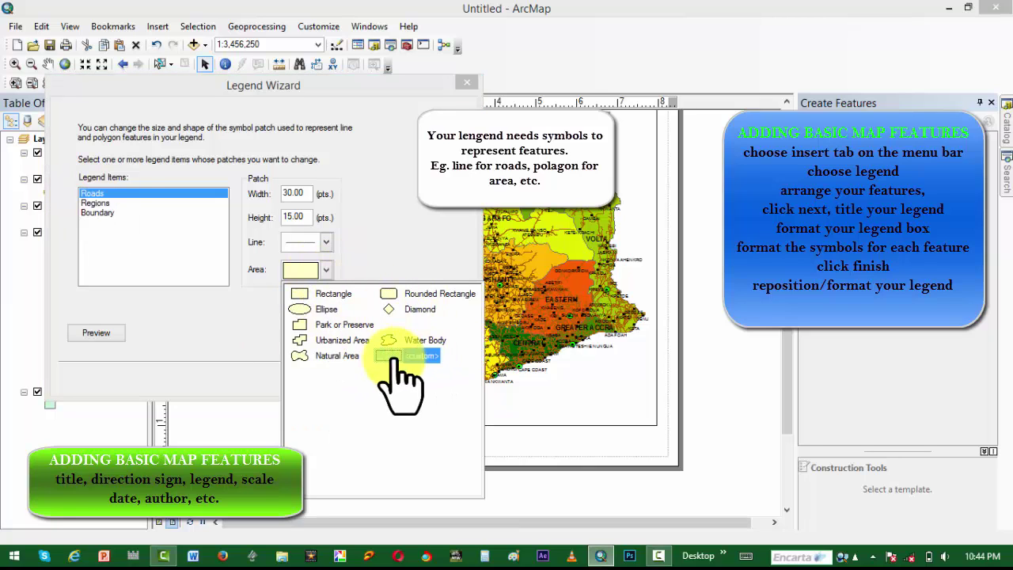
pyautogui.click(326, 239)
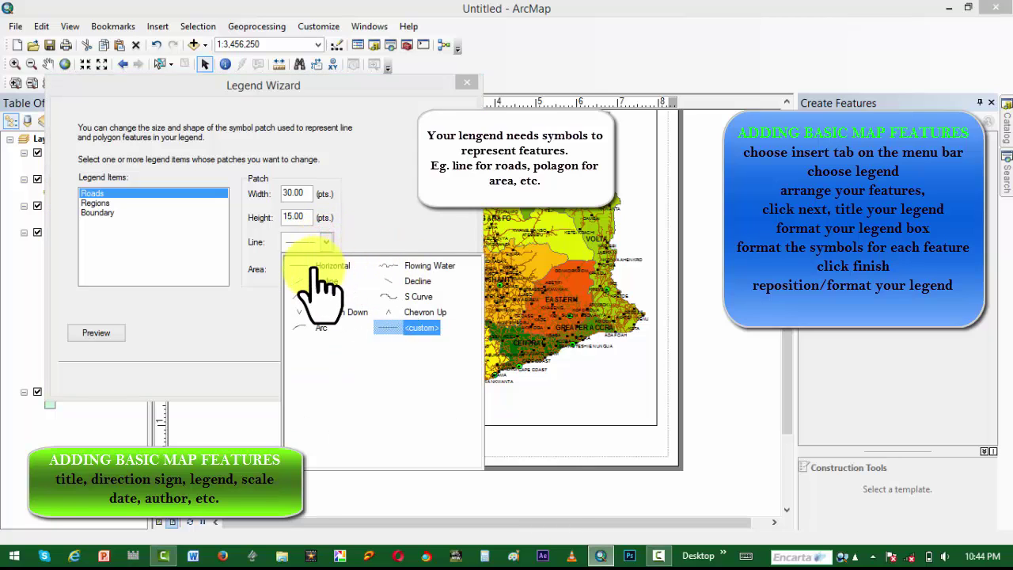
pyautogui.click(319, 282)
pyautogui.click(92, 204)
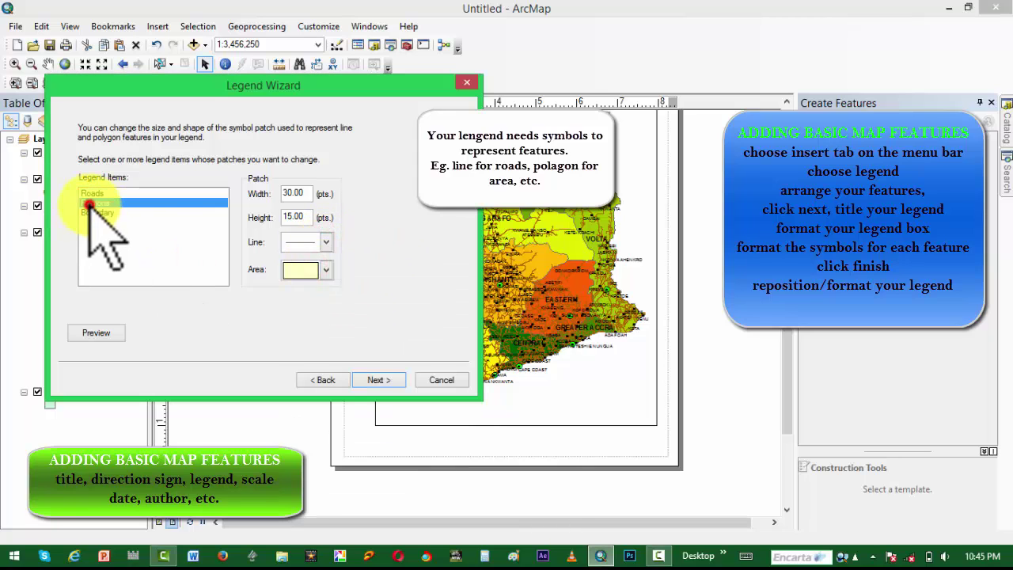
pyautogui.click(325, 271)
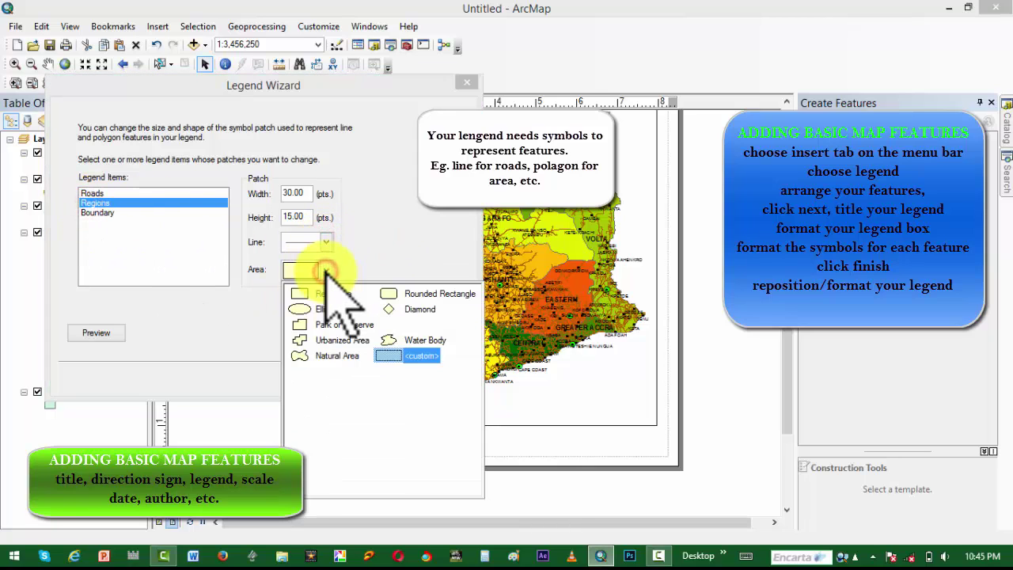
pyautogui.click(419, 340)
pyautogui.click(312, 270)
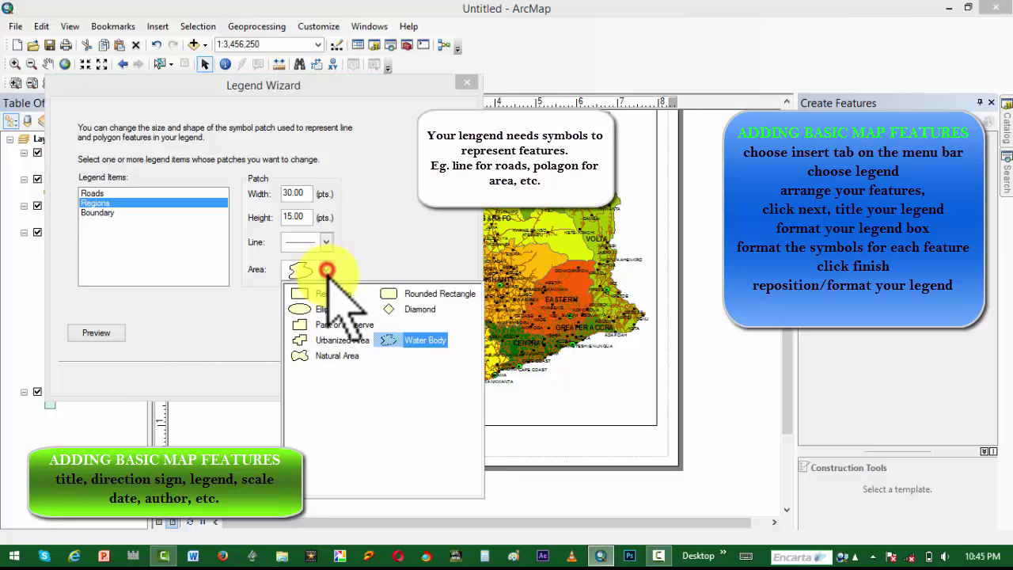
pyautogui.click(317, 355)
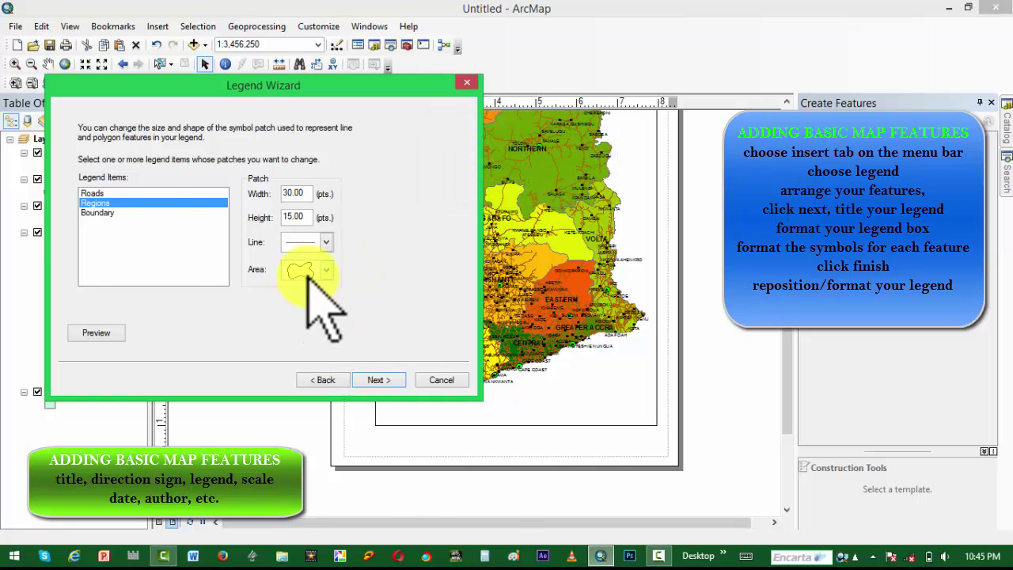
# - Give Boundary a horizontal line patch and finish building the legend on the layout
pyautogui.click(99, 212)
pyautogui.click(325, 241)
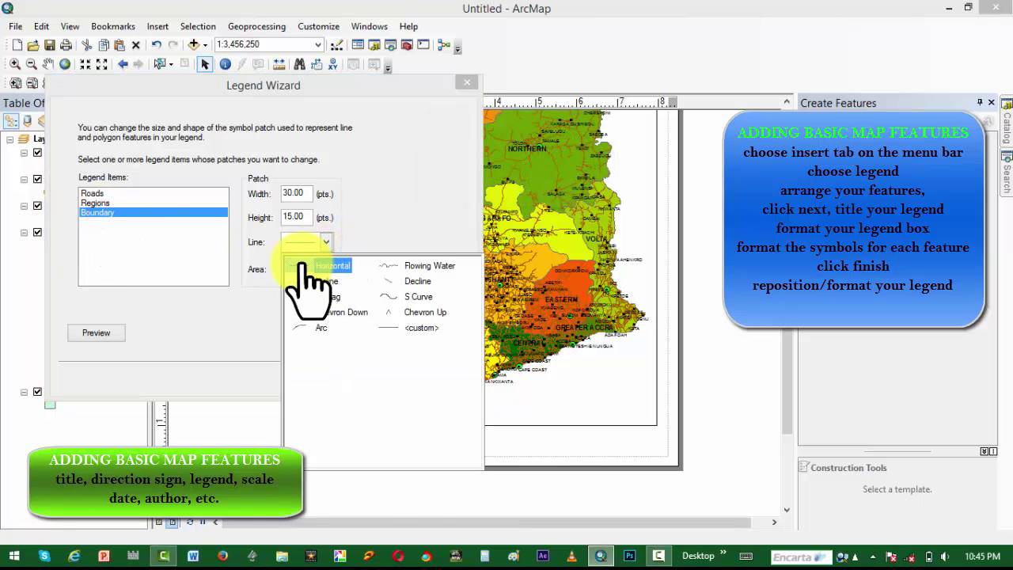
pyautogui.click(301, 266)
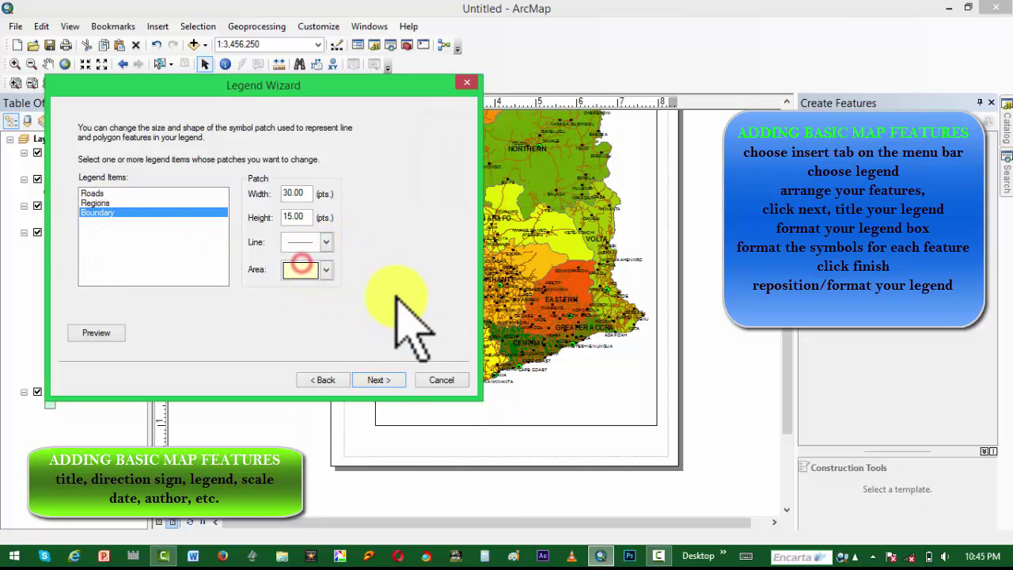
pyautogui.click(378, 380)
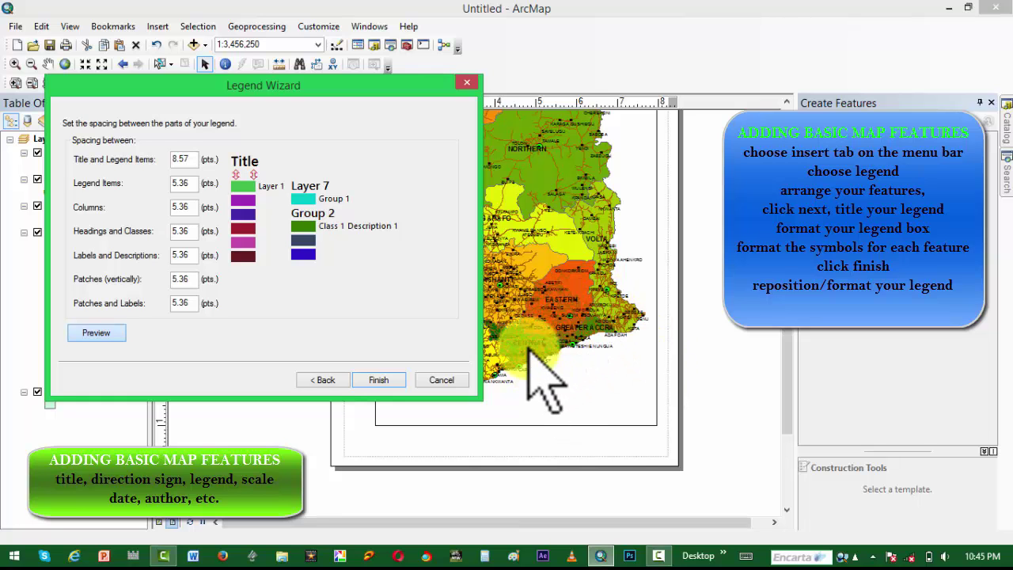
pyautogui.moveTo(349, 87); pyautogui.dragTo(183, 135)
pyautogui.click(411, 224)
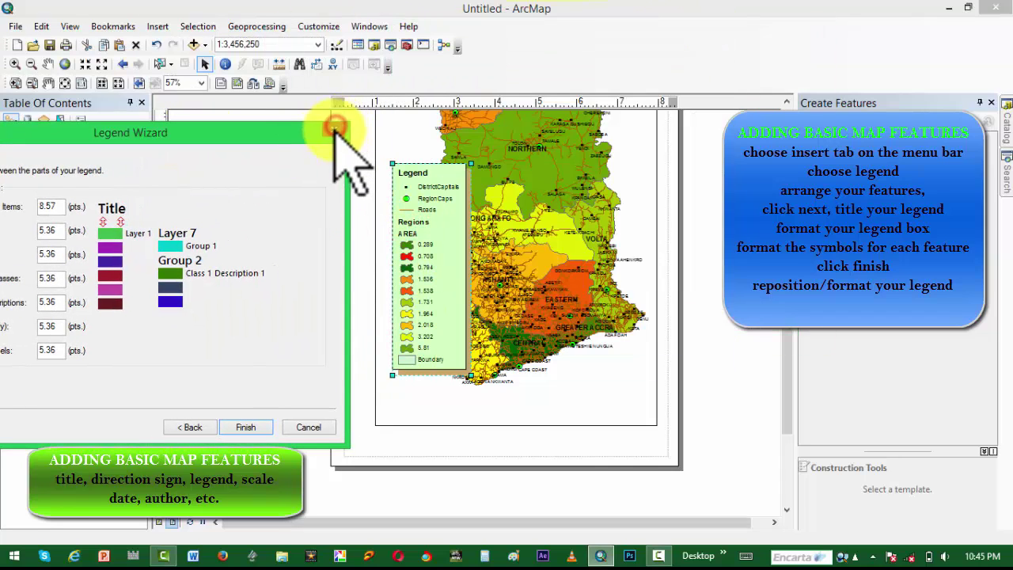
pyautogui.click(246, 426)
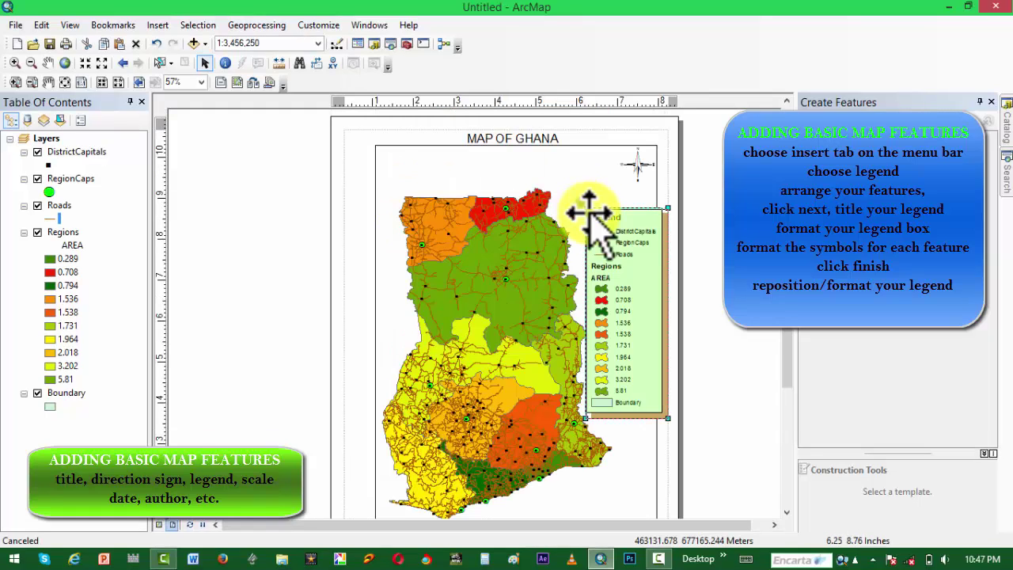
# - Move the legend beneath the north arrow along Ghana's eastern edge and shrink it
pyautogui.moveTo(588, 212); pyautogui.dragTo(605, 230)
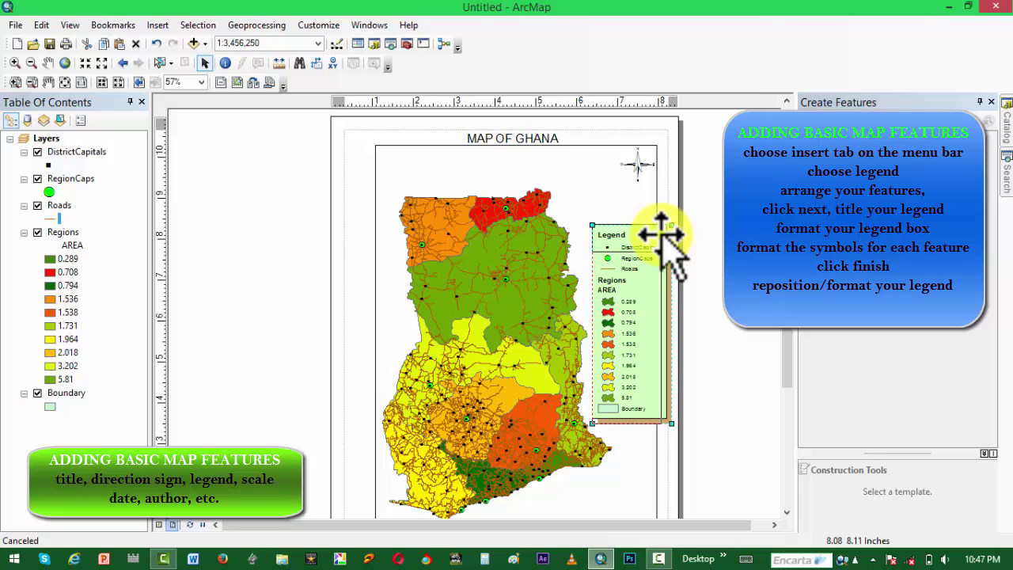
pyautogui.moveTo(665, 238); pyautogui.dragTo(643, 233)
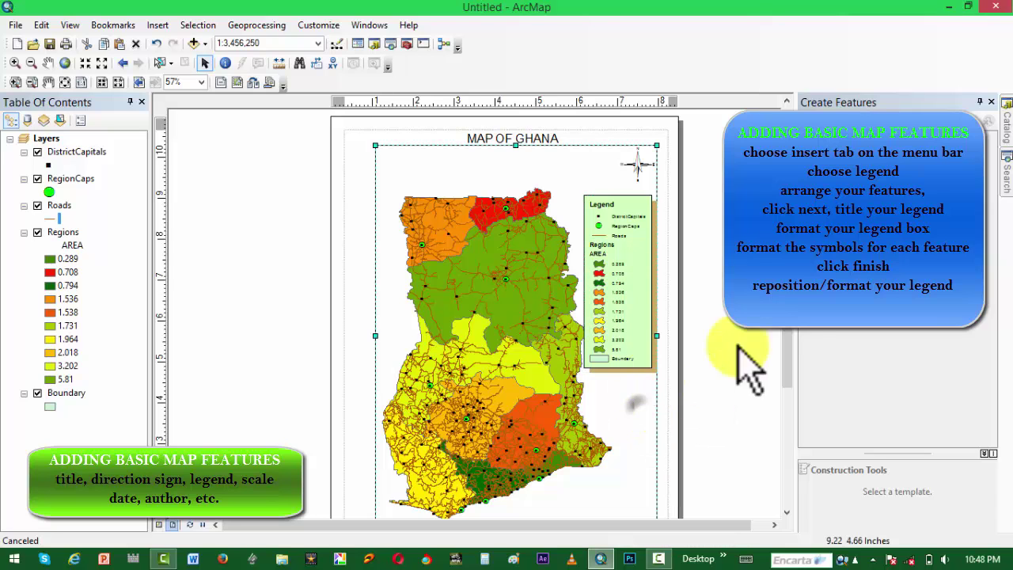
pyautogui.moveTo(788, 356)
pyautogui.mouseDown()
pyautogui.moveTo(793, 427)
pyautogui.moveTo(799, 372)
pyautogui.mouseUp()
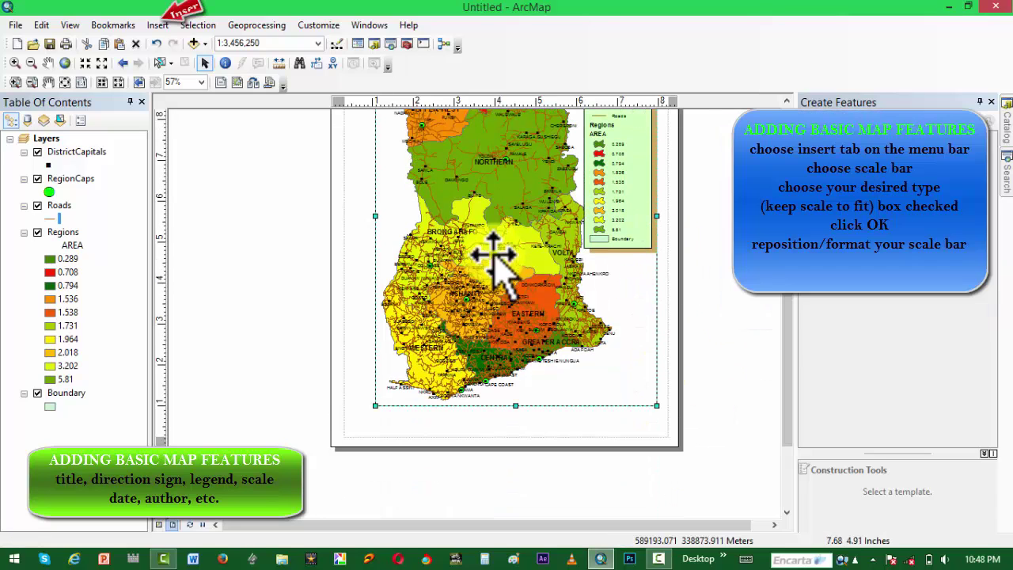
# - Insert an Alternating Scale Bar 2 in miles and drop it below the southeastern coast
pyautogui.click(158, 25)
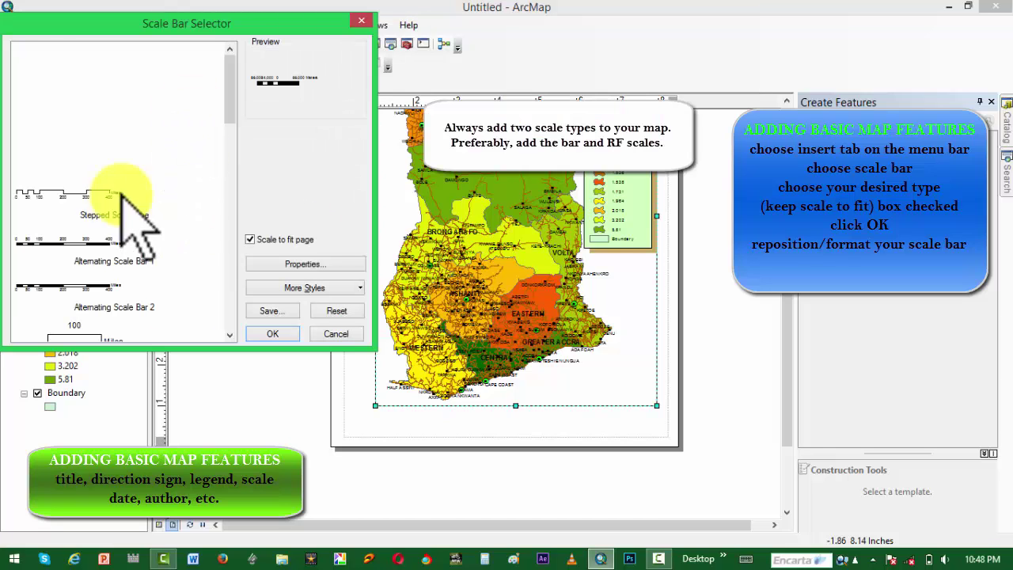
pyautogui.click(99, 287)
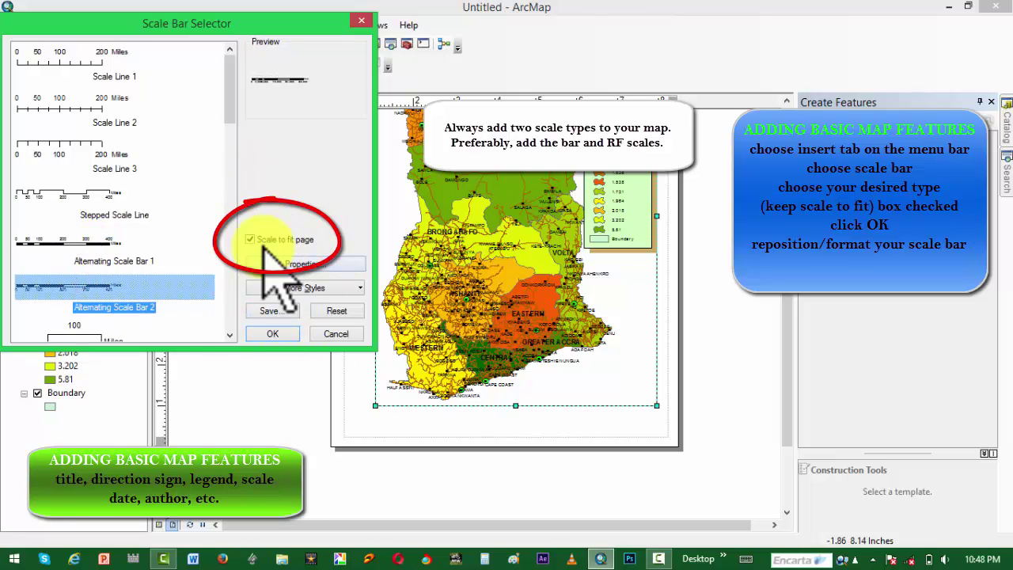
pyautogui.click(269, 332)
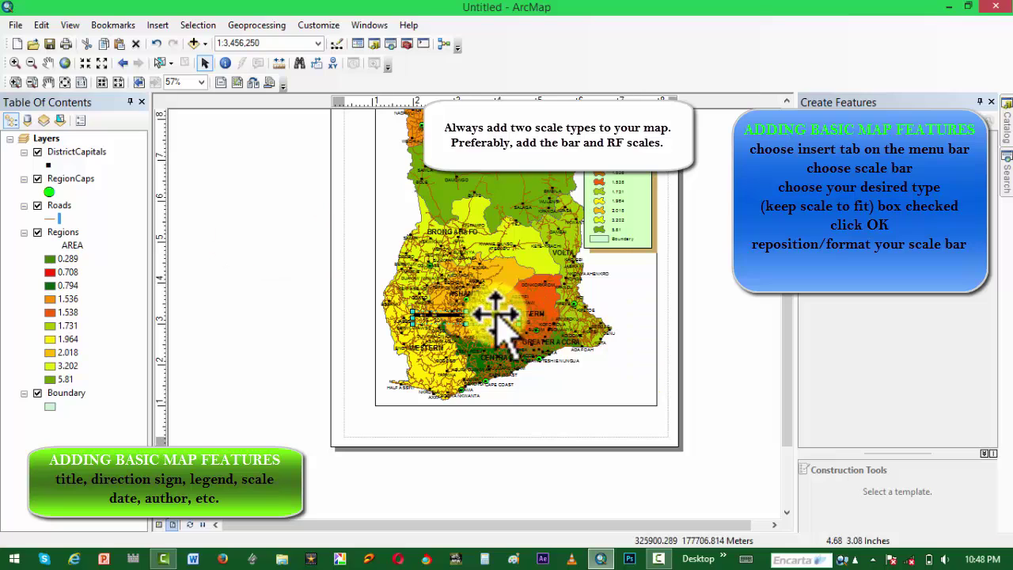
pyautogui.moveTo(577, 380); pyautogui.dragTo(595, 387)
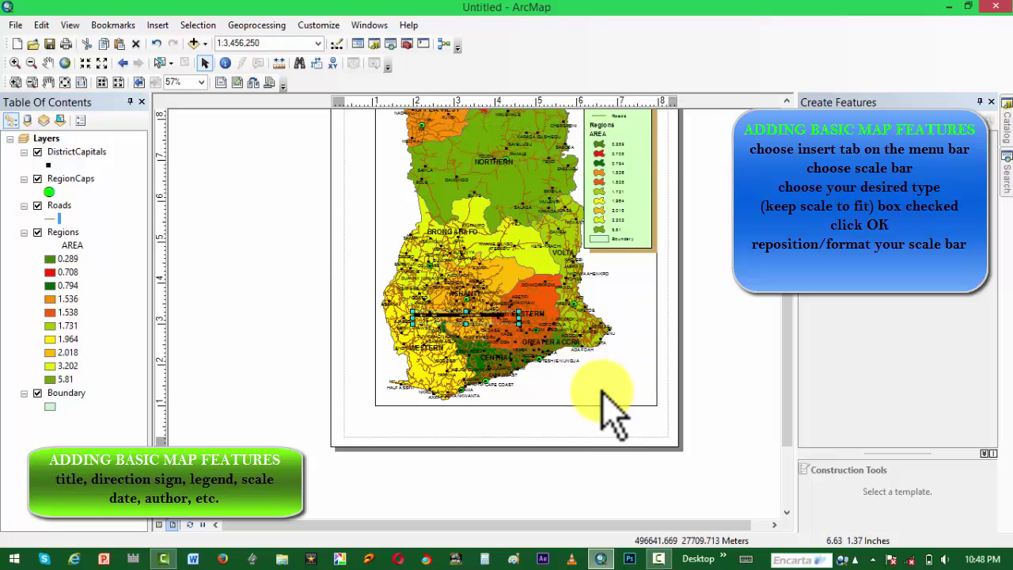
pyautogui.moveTo(595, 390); pyautogui.dragTo(598, 393)
pyautogui.click(626, 374)
pyautogui.click(156, 25)
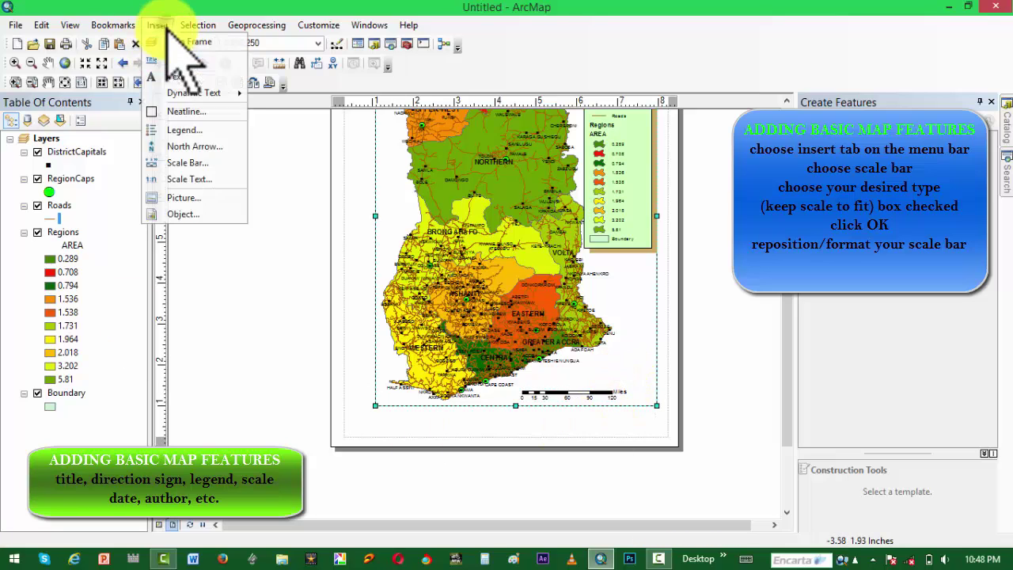
# - Insert absolute scale text (1:3,456,250) and place it just above the scale bar
pyautogui.click(198, 180)
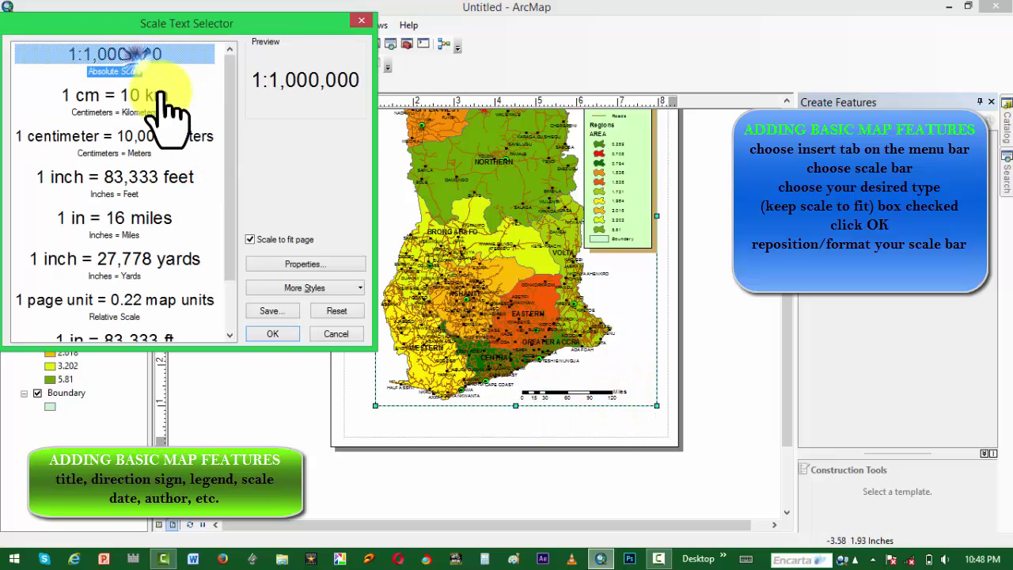
pyautogui.click(273, 334)
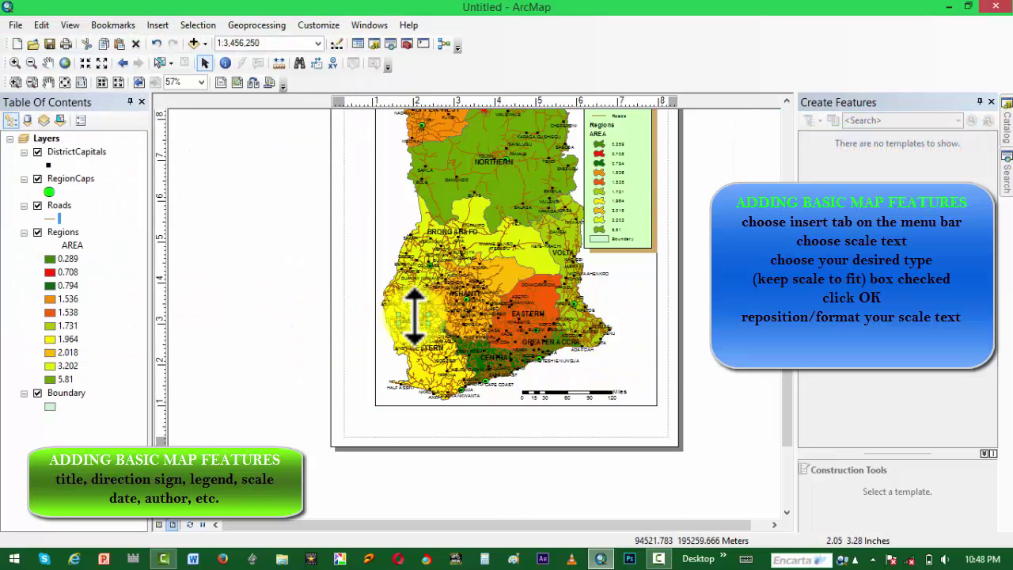
pyautogui.moveTo(417, 317); pyautogui.dragTo(585, 377)
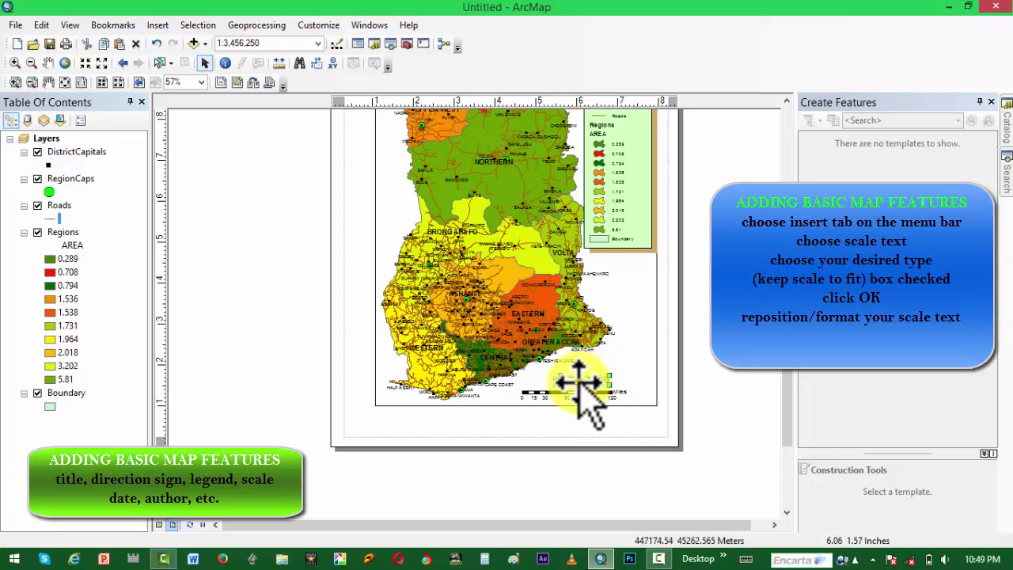
pyautogui.moveTo(578, 382); pyautogui.dragTo(581, 383)
pyautogui.click(429, 317)
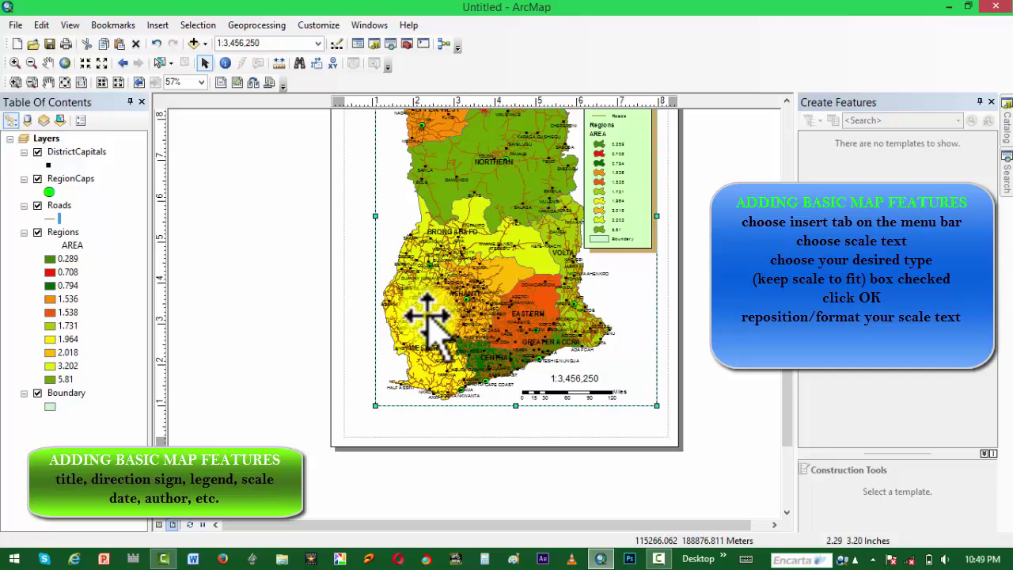
pyautogui.scroll(1, 493, 326)
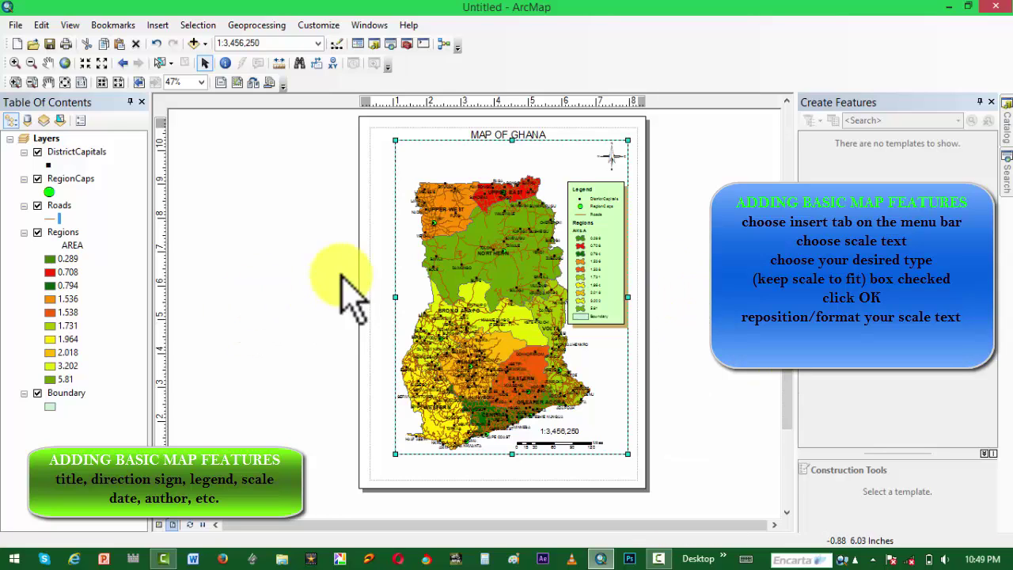
# - Pan the Ghana map upward and slightly left within its frame
pyautogui.click(48, 62)
pyautogui.moveTo(486, 344); pyautogui.dragTo(482, 301)
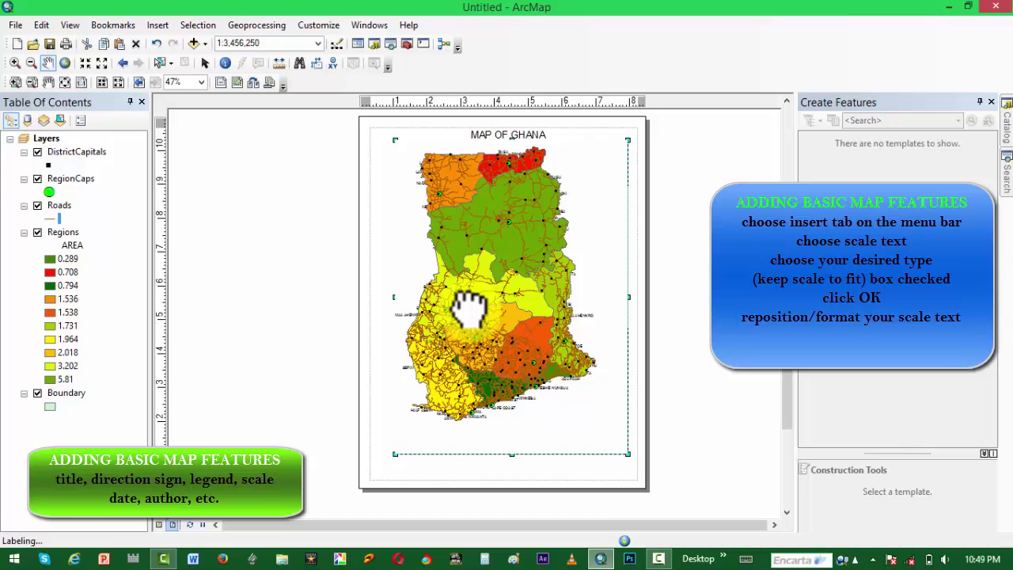
pyautogui.moveTo(469, 308); pyautogui.dragTo(466, 311)
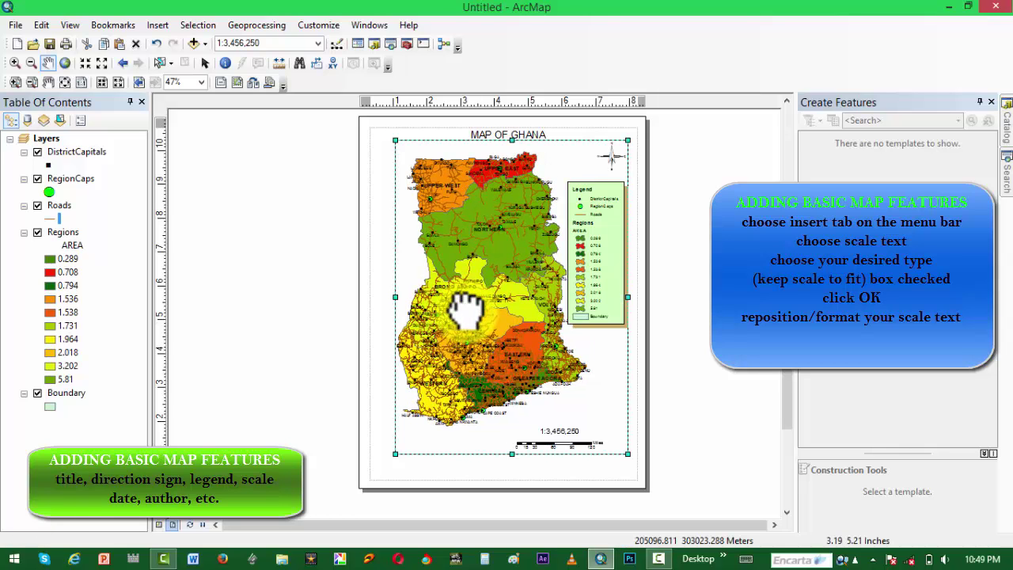
pyautogui.moveTo(463, 310); pyautogui.dragTo(463, 312)
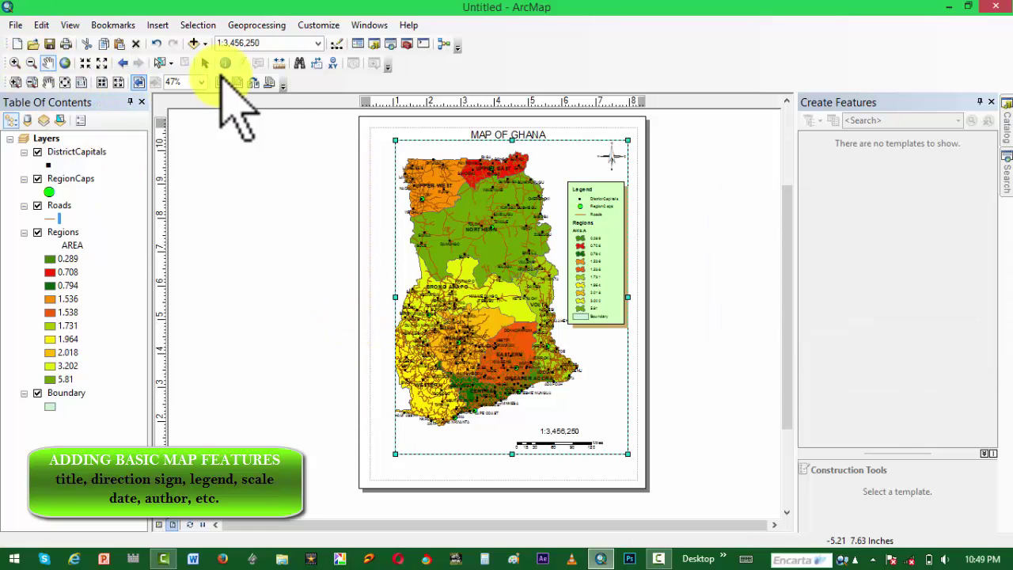
# - Widen the map frame to the left, recentre the map inside it, and select the legend
pyautogui.click(205, 62)
pyautogui.click(373, 217)
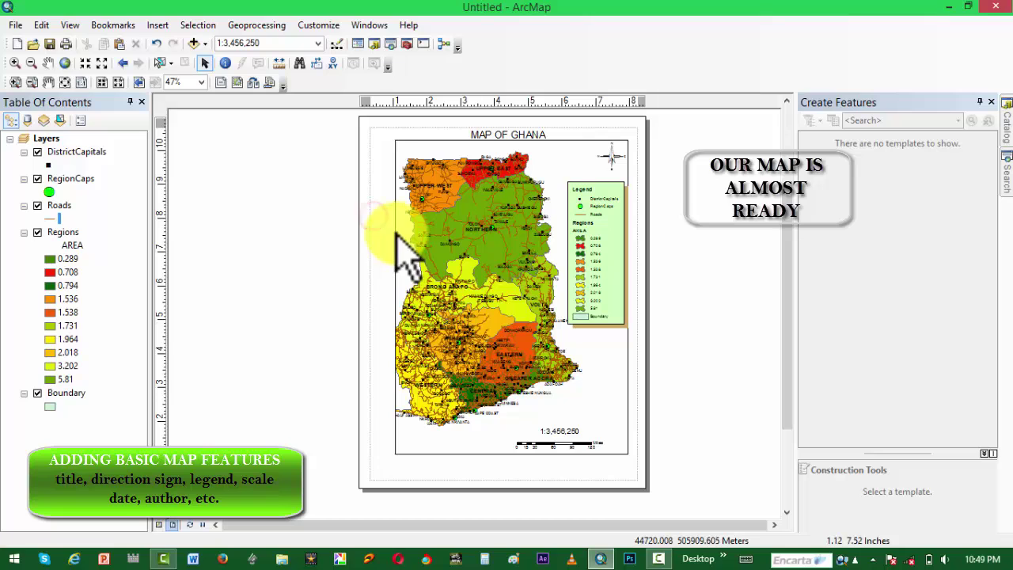
pyautogui.click(395, 230)
pyautogui.moveTo(396, 299); pyautogui.dragTo(385, 299)
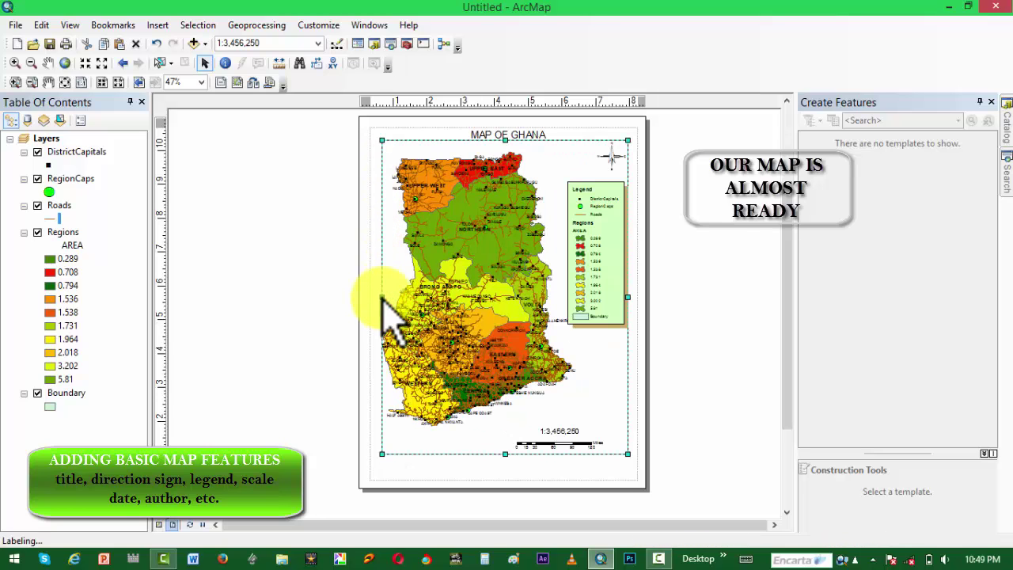
pyautogui.click(49, 63)
pyautogui.moveTo(509, 366); pyautogui.dragTo(506, 365)
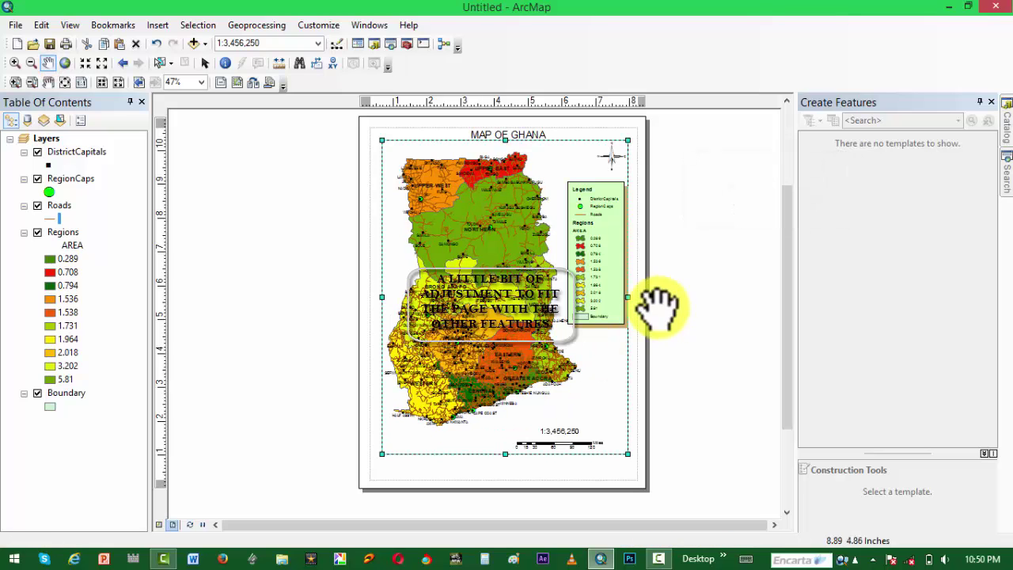
pyautogui.click(202, 63)
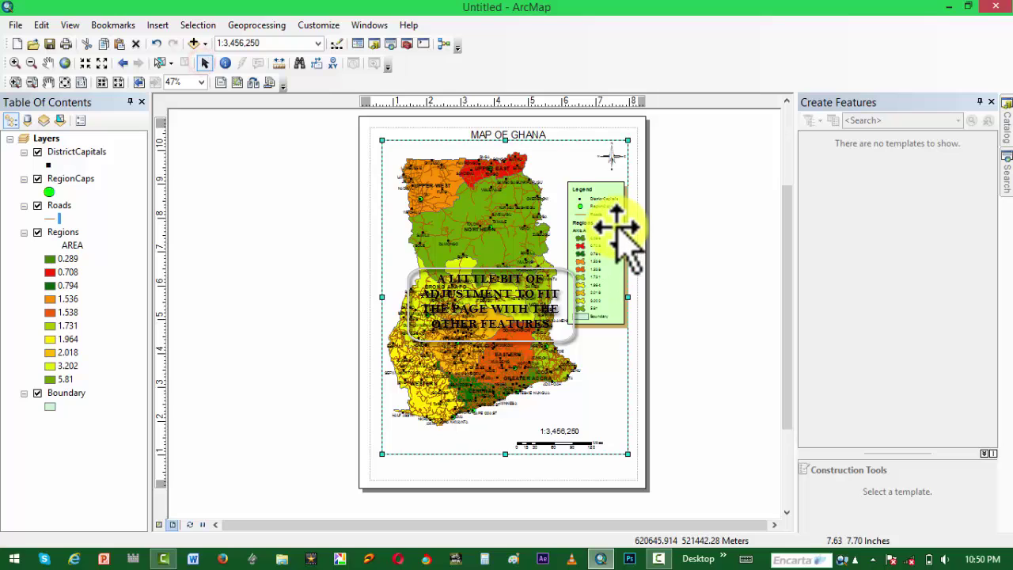
pyautogui.click(660, 220)
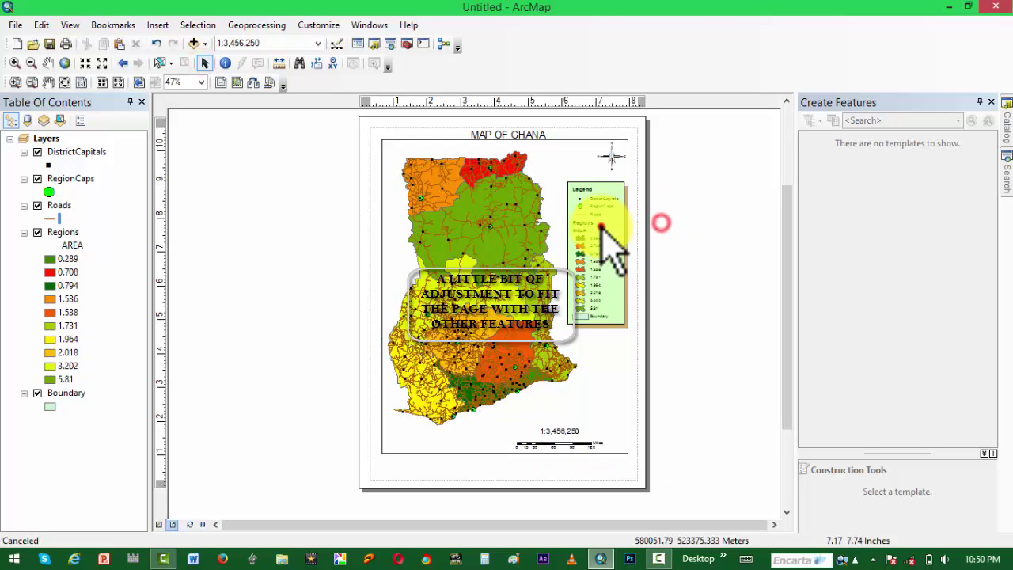
pyautogui.click(603, 242)
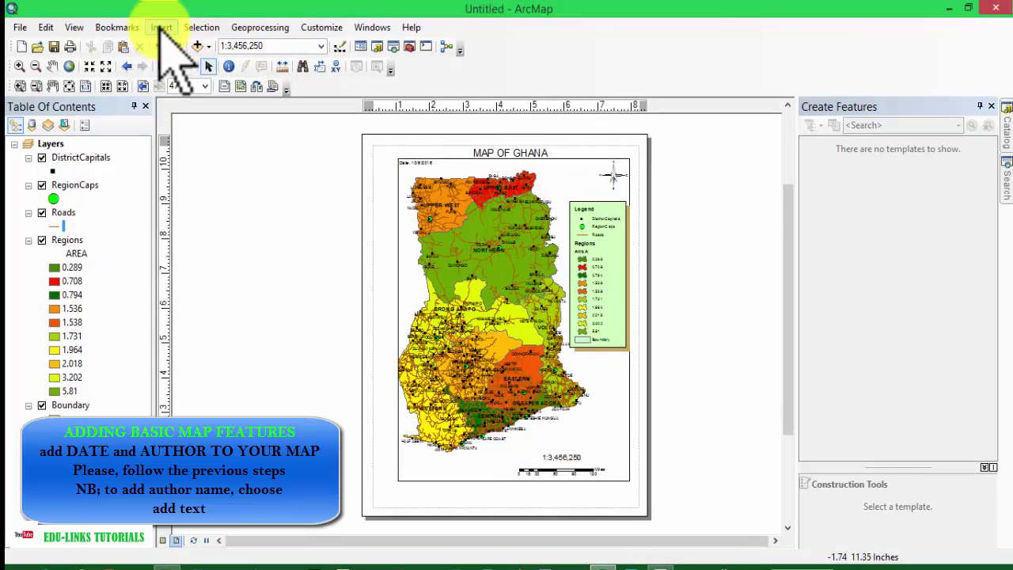
# - Insert an Author dynamic text element in the map's lower-left corner
pyautogui.click(157, 25)
pyautogui.moveTo(203, 93)
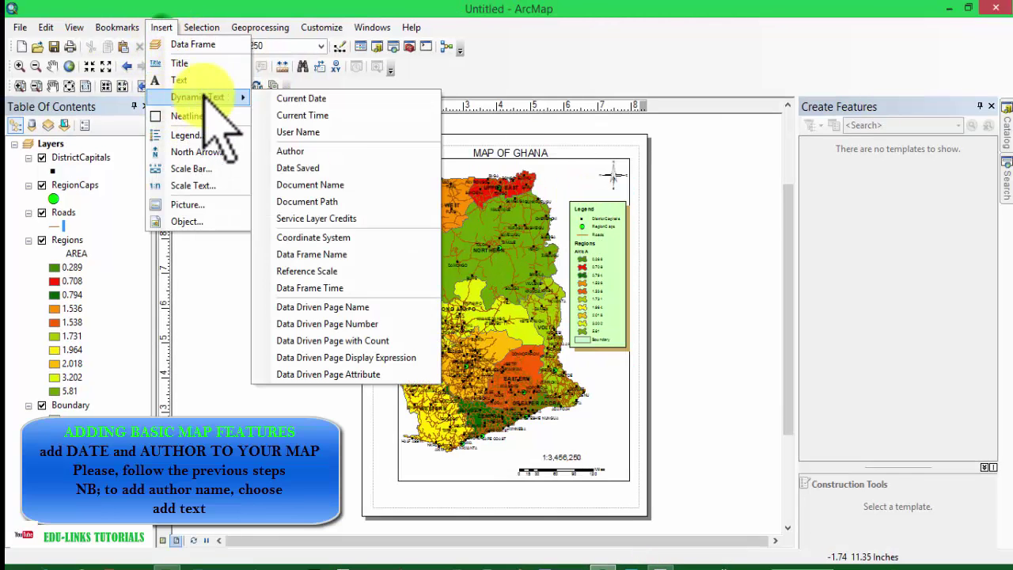
pyautogui.click(316, 150)
pyautogui.moveTo(484, 328); pyautogui.dragTo(439, 483)
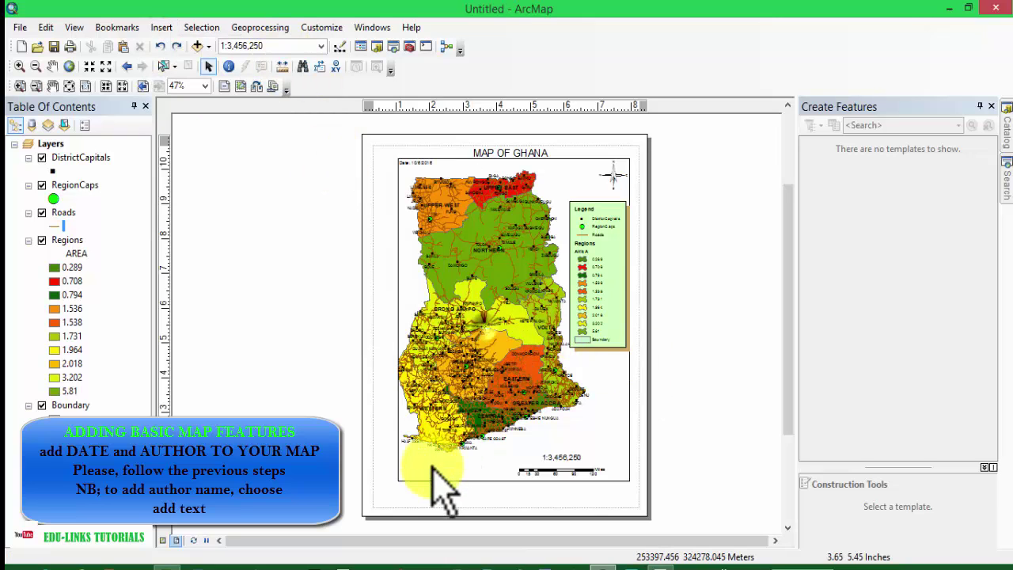
pyautogui.scroll(-4, 415, 478)
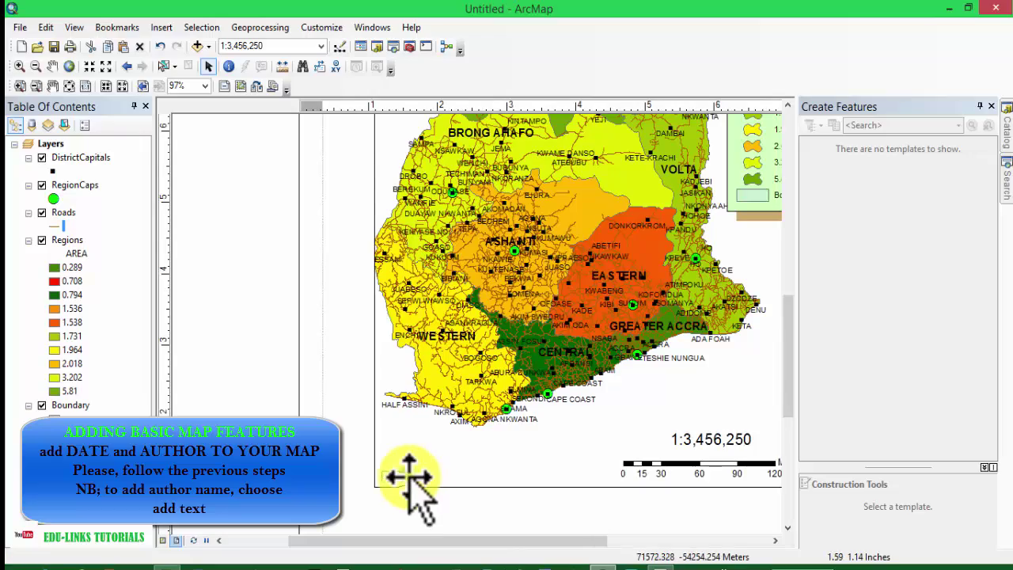
pyautogui.doubleClick(409, 478)
pyautogui.click(554, 413)
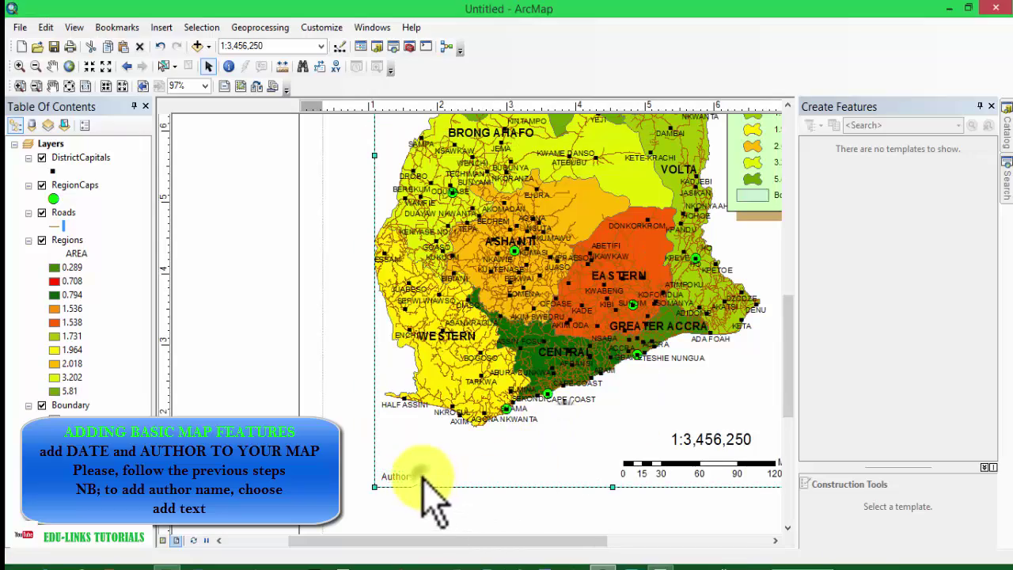
# - Add a text element with the author's name beside the Author label
pyautogui.click(161, 27)
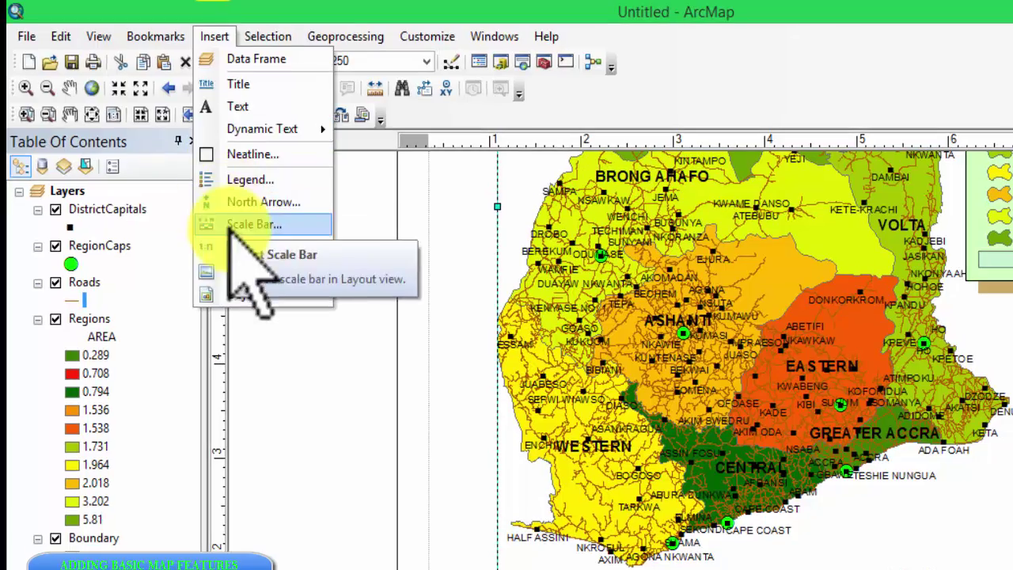
pyautogui.click(241, 107)
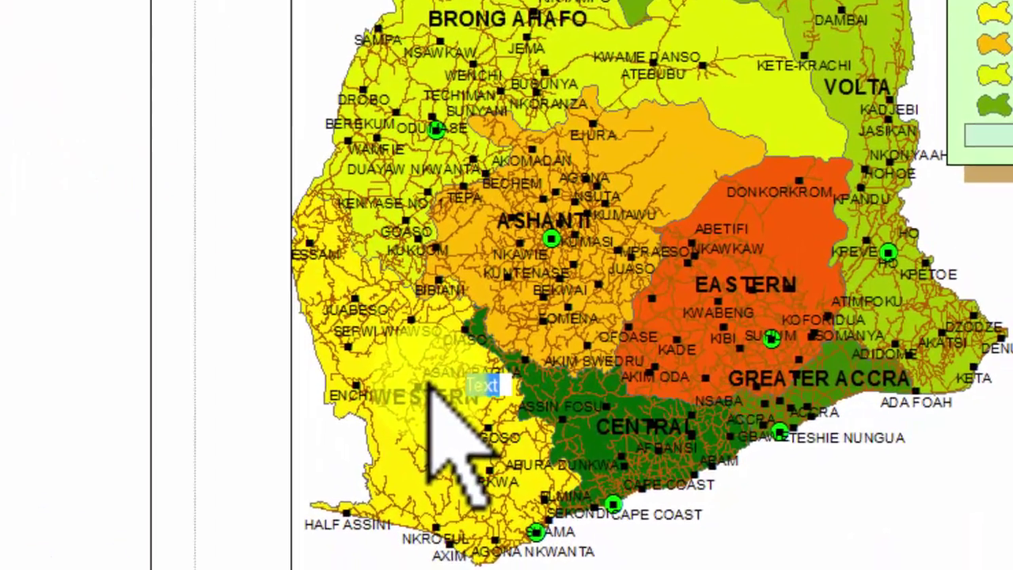
pyautogui.write('Dzidefo de')
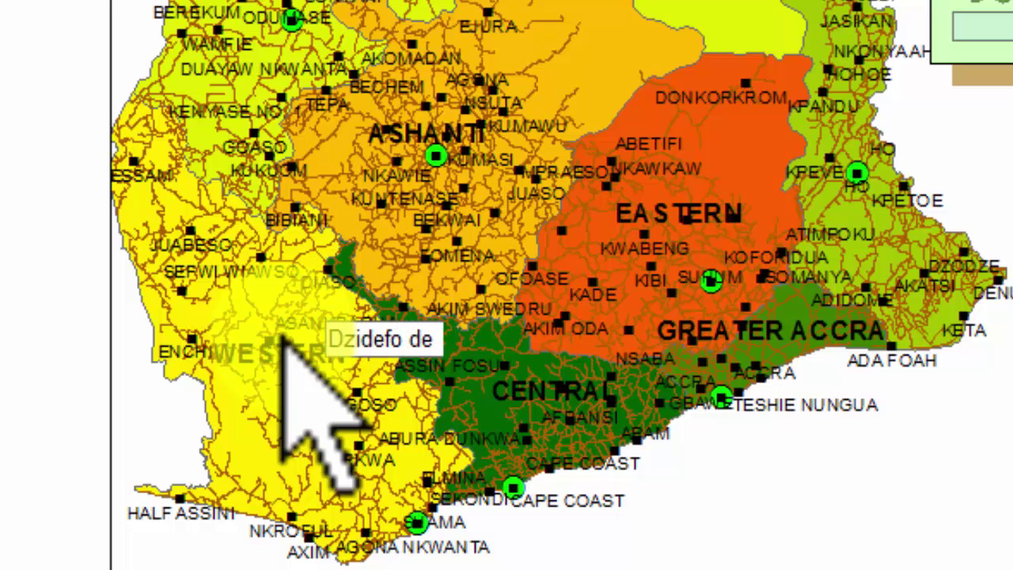
pyautogui.write(' Poet')
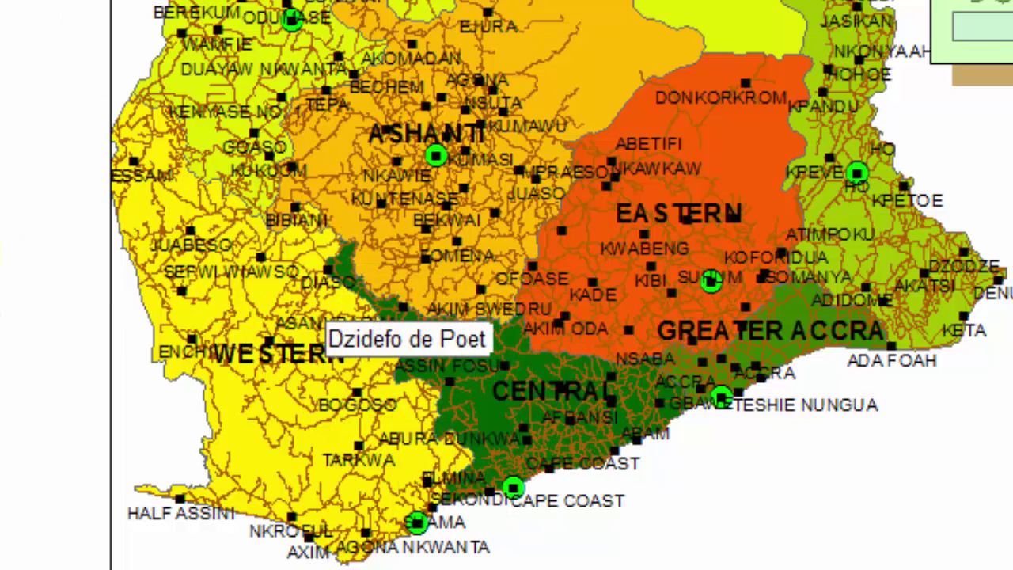
pyautogui.moveTo(467, 339); pyautogui.dragTo(314, 569)
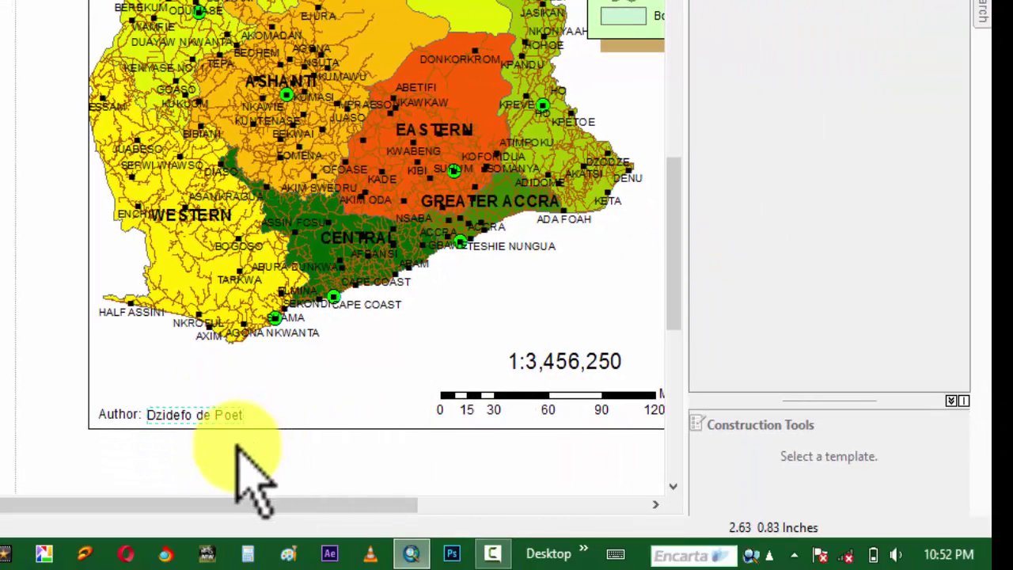
pyautogui.click(232, 436)
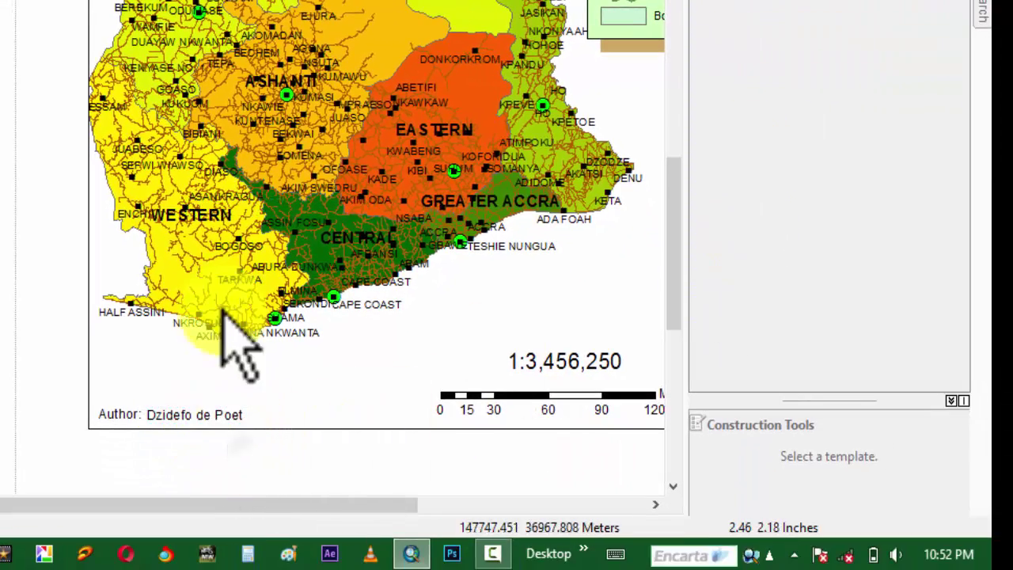
pyautogui.click(237, 275)
pyautogui.click(420, 452)
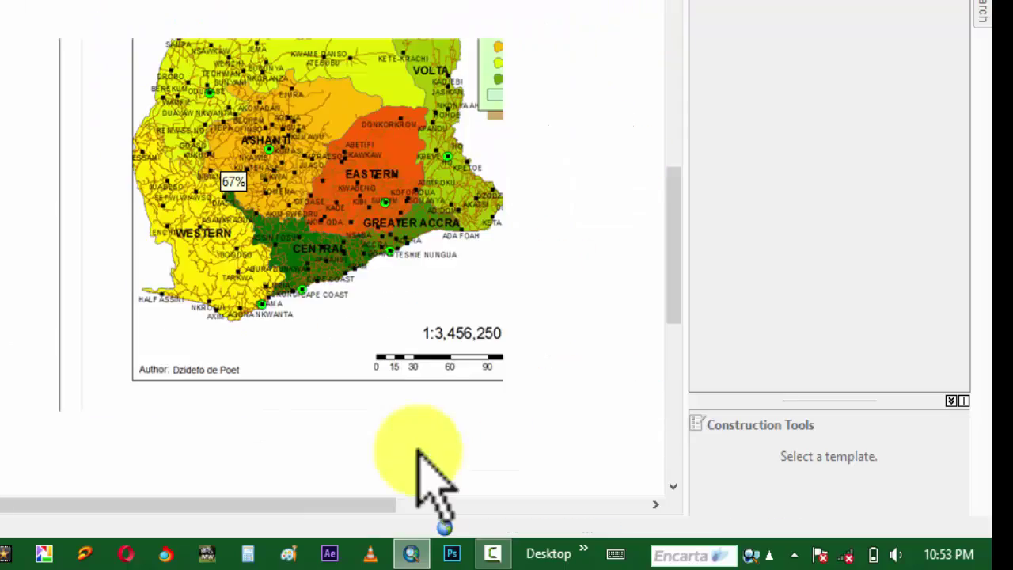
pyautogui.click(391, 501)
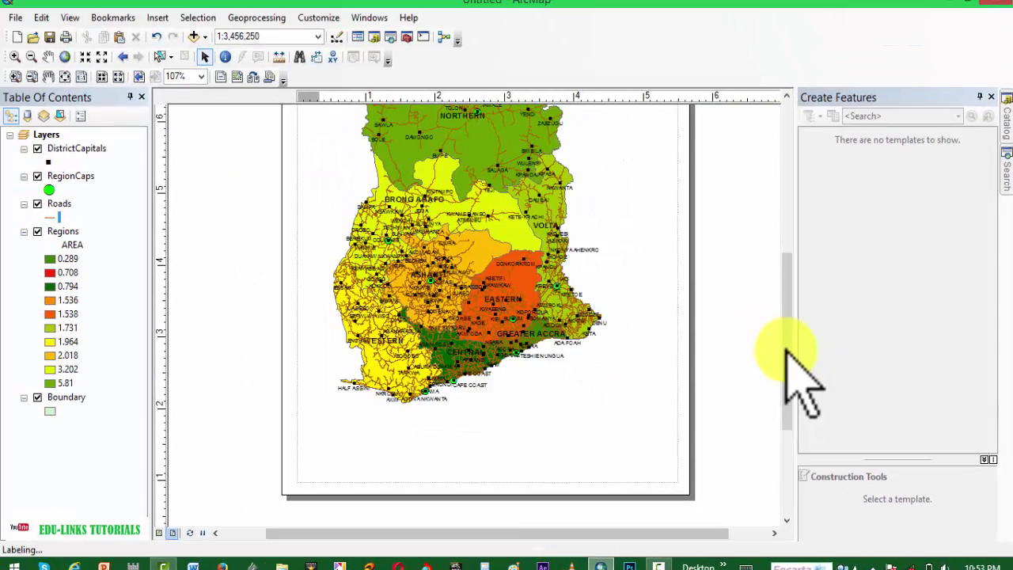
# - Try saving over MAP OF GHANA.mxd, then decline the replacement and cancel
pyautogui.moveTo(785, 348); pyautogui.dragTo(801, 266)
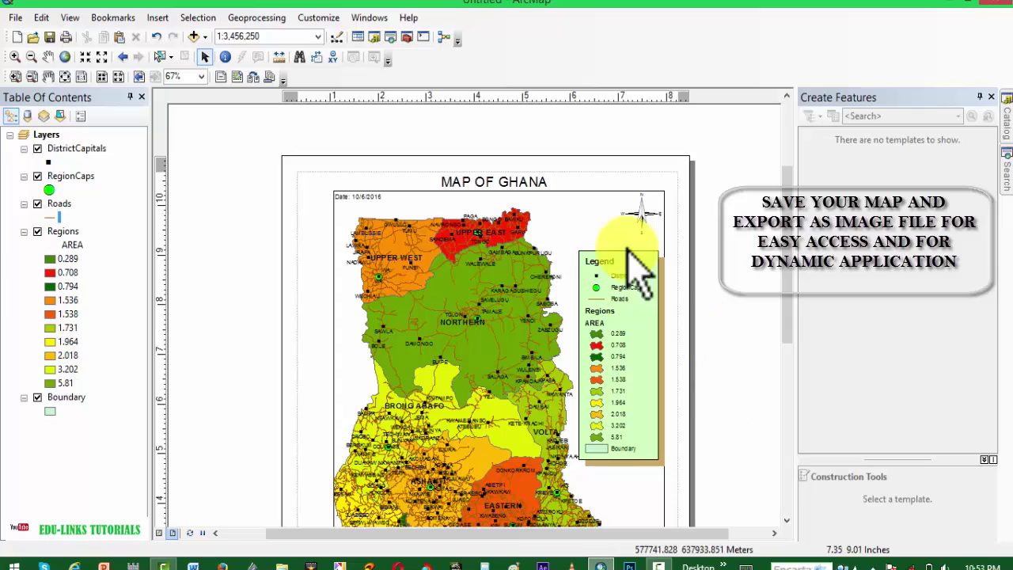
pyautogui.click(41, 17)
pyautogui.click(15, 17)
pyautogui.click(47, 87)
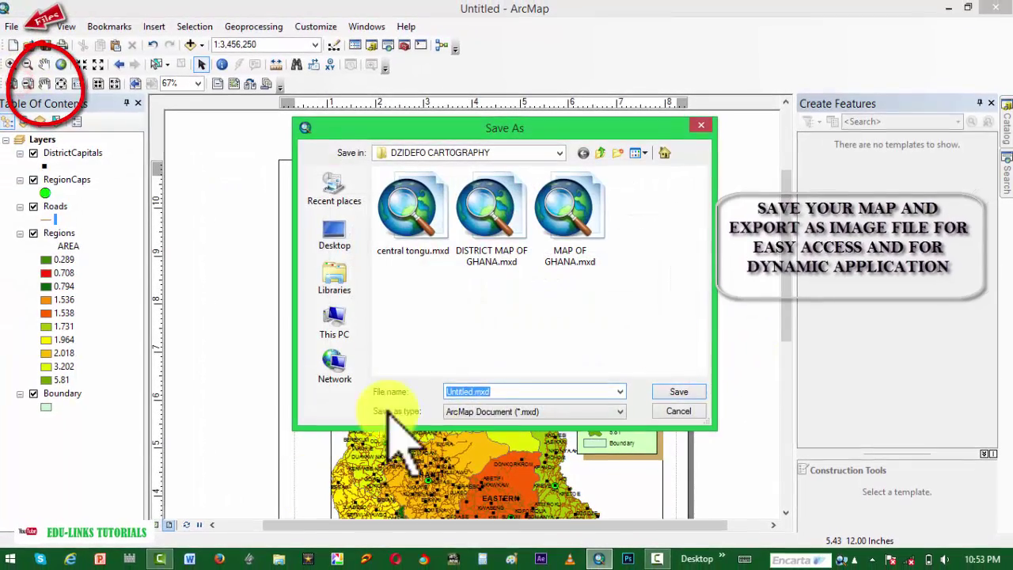
pyautogui.write('map g')
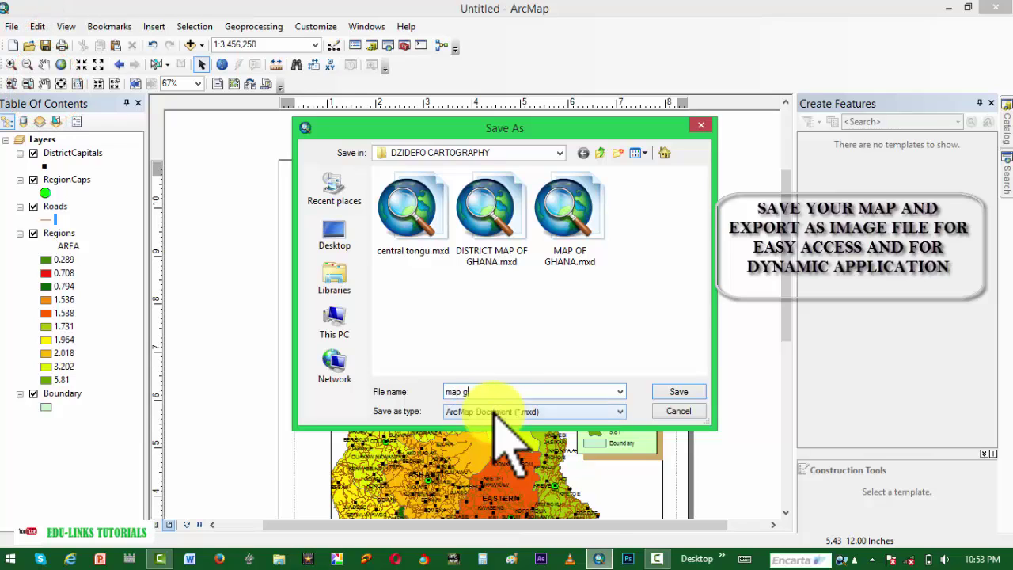
pyautogui.press('Escape')
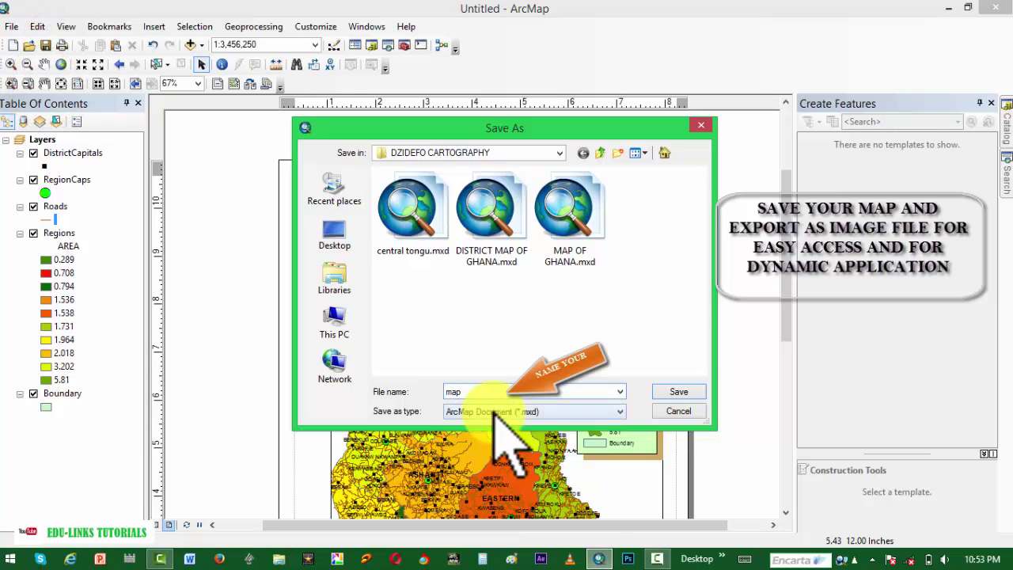
pyautogui.click(566, 207)
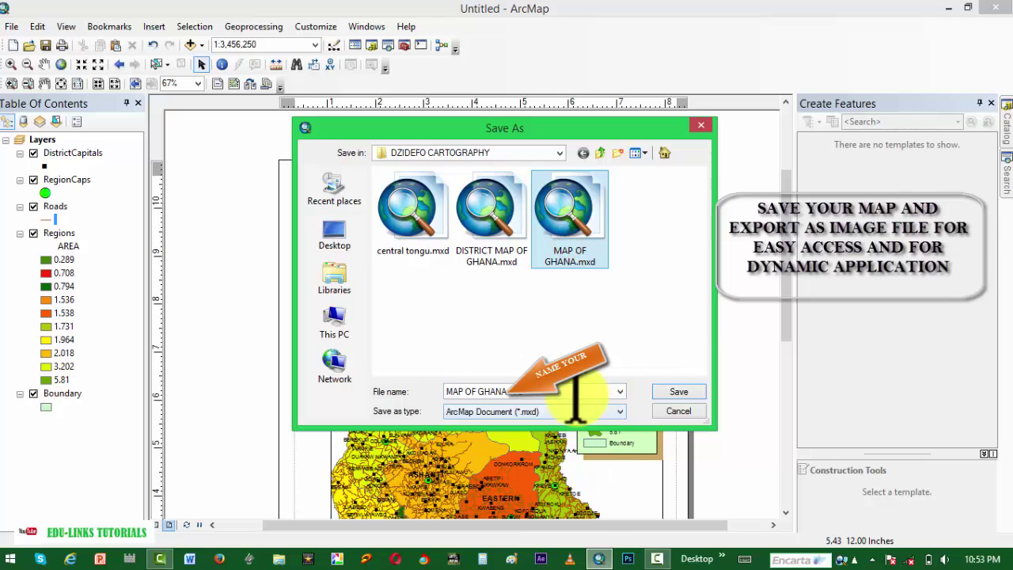
pyautogui.click(682, 391)
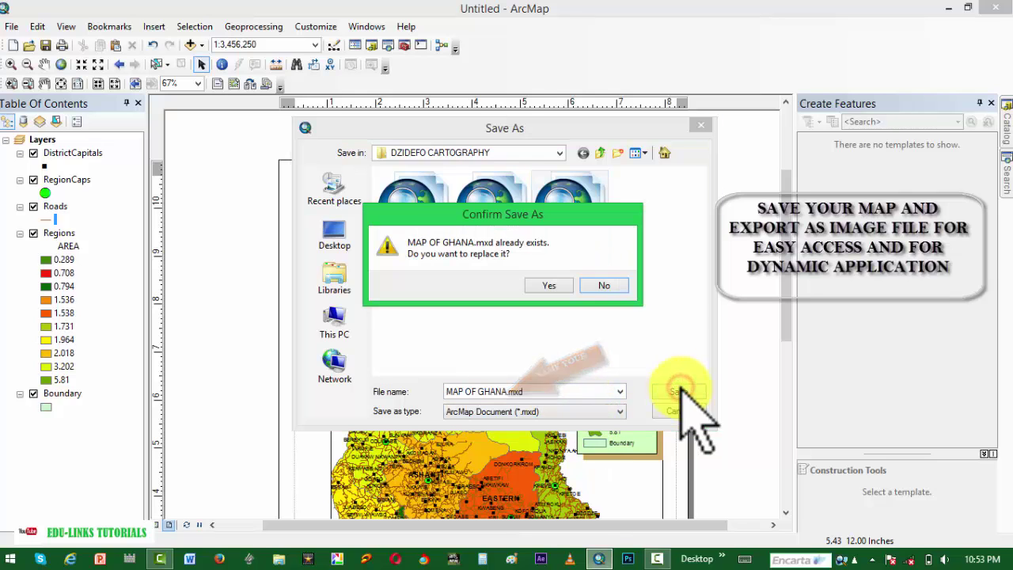
pyautogui.click(601, 285)
pyautogui.click(678, 411)
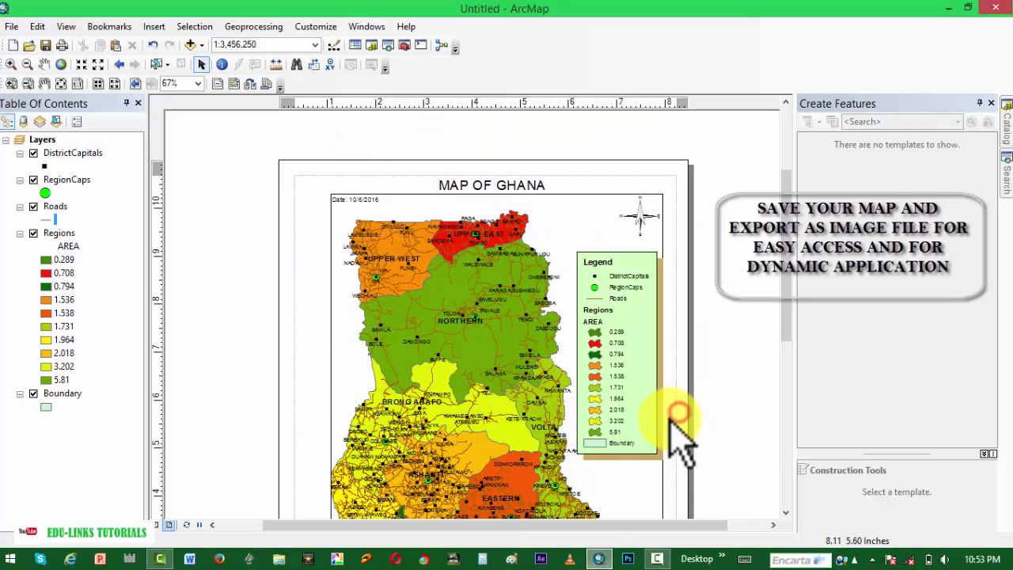
# - Save the document as MAP OF GHANA2.mxd in the DZIDEFO CARTOGRAPHY folder
pyautogui.hotkey('ctrl', 's')
pyautogui.click(565, 228)
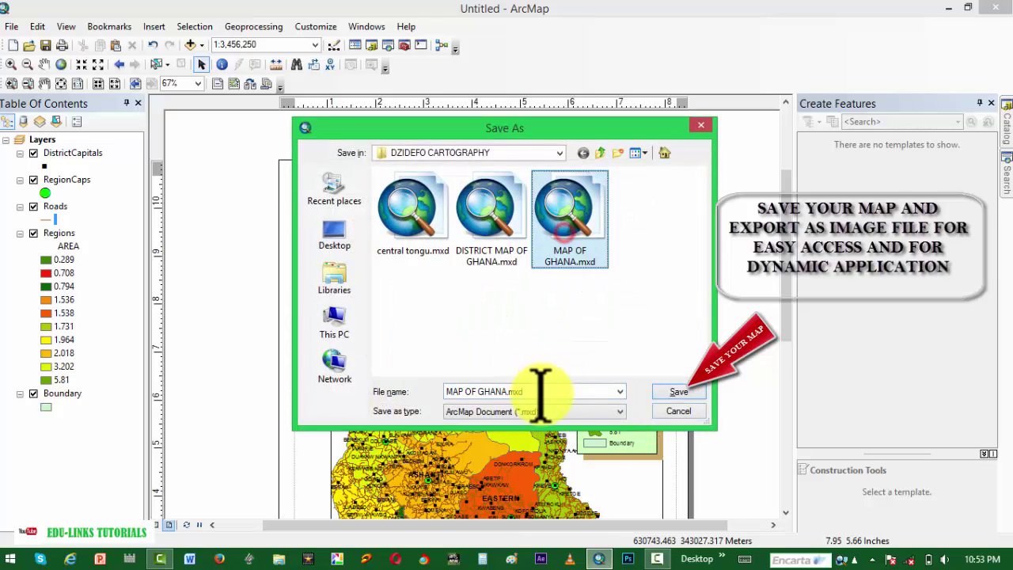
pyautogui.press('Left')
pyautogui.press('Left')
pyautogui.press('Left')
pyautogui.press('Left')
pyautogui.write('2')
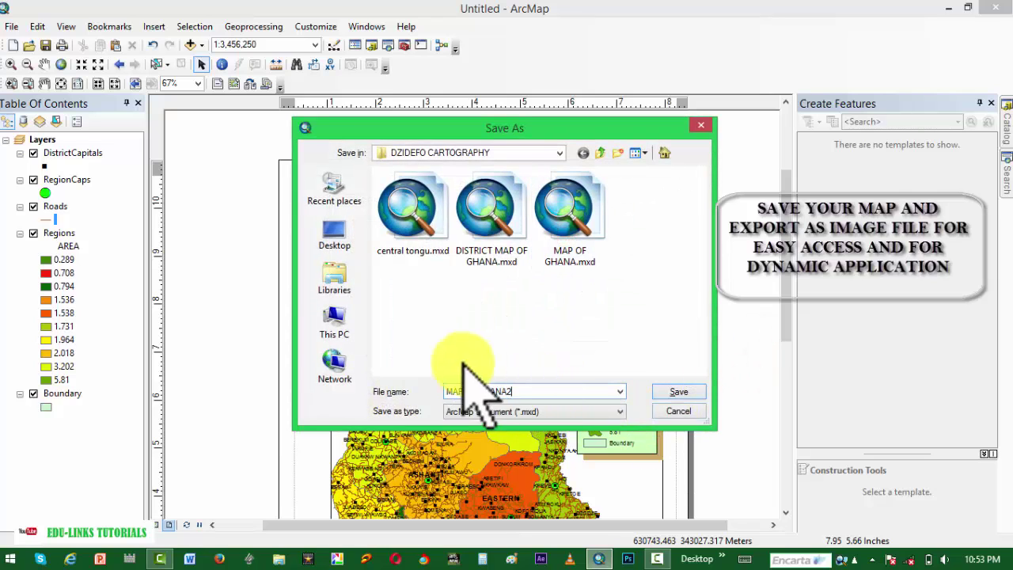
pyautogui.click(682, 391)
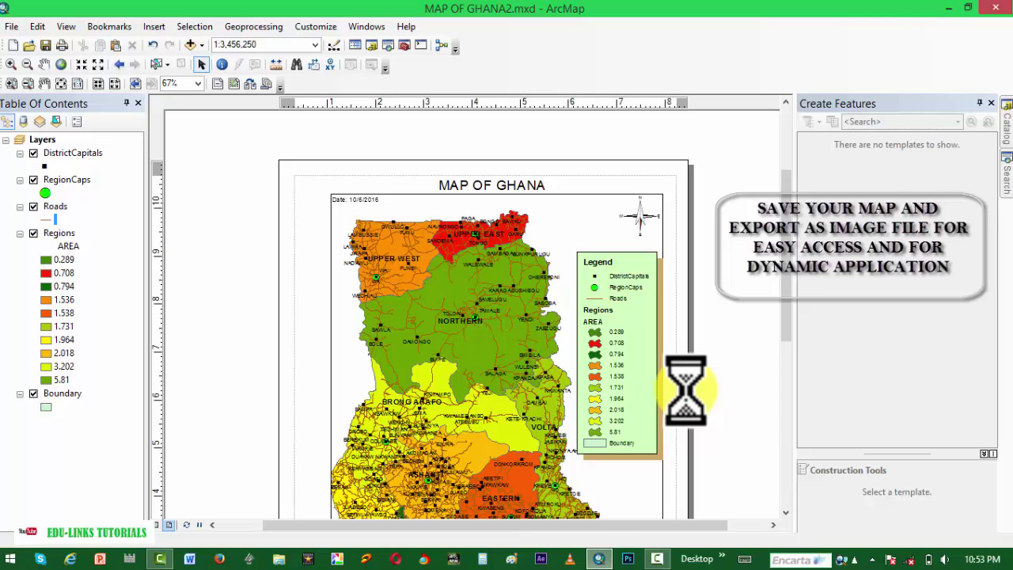
pyautogui.scroll(-5, 779, 285)
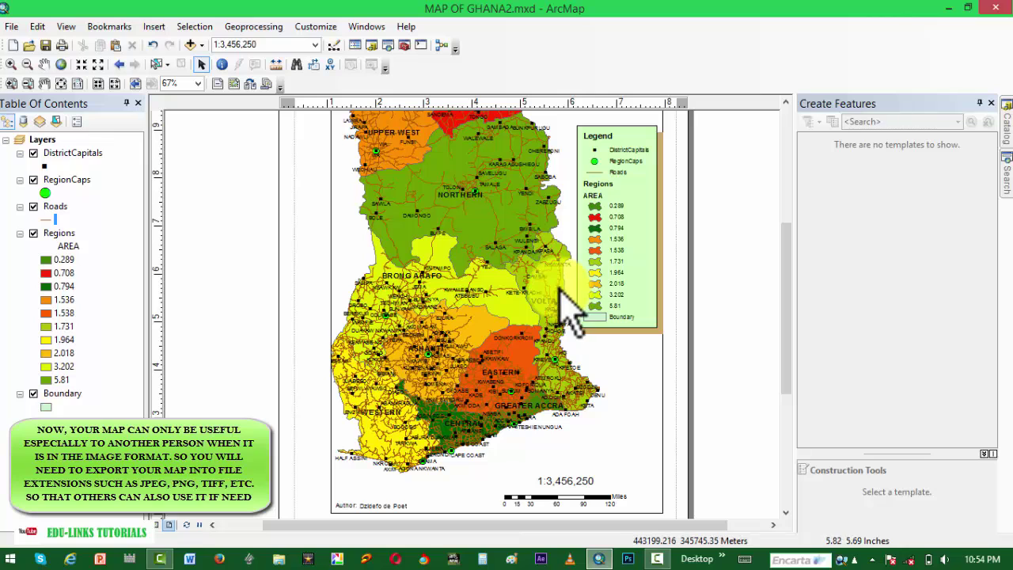
# - Export the layout as JPEG 'MAP OF GHANA2.jpg' at 250 dpi, then minimise ArcMap
pyautogui.click(12, 26)
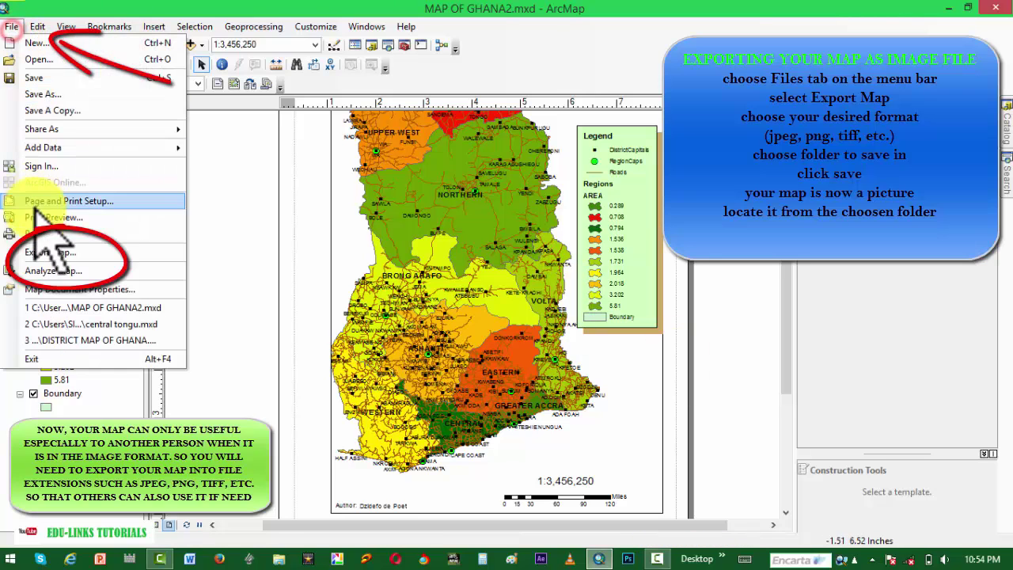
pyautogui.click(43, 241)
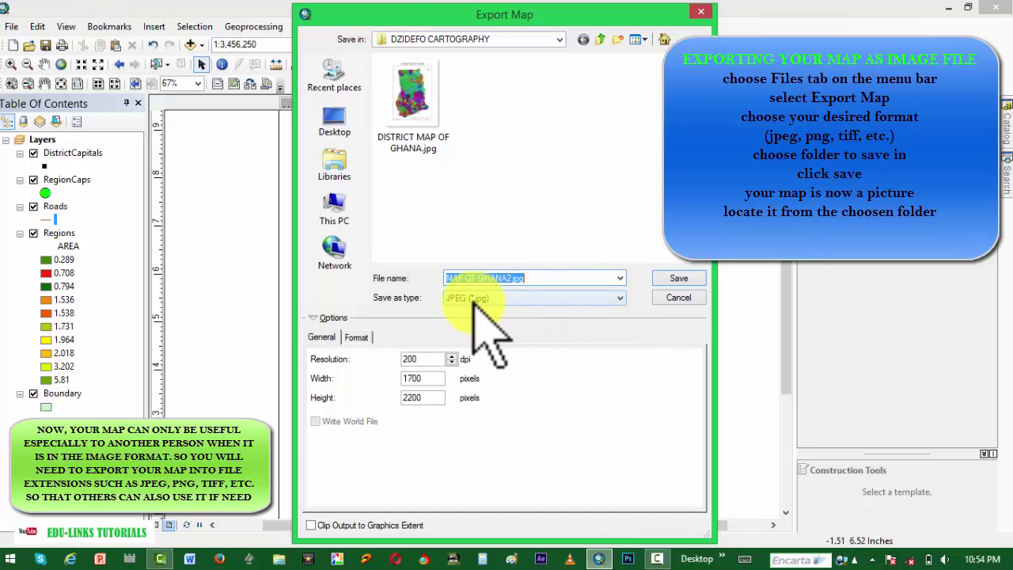
pyautogui.click(506, 297)
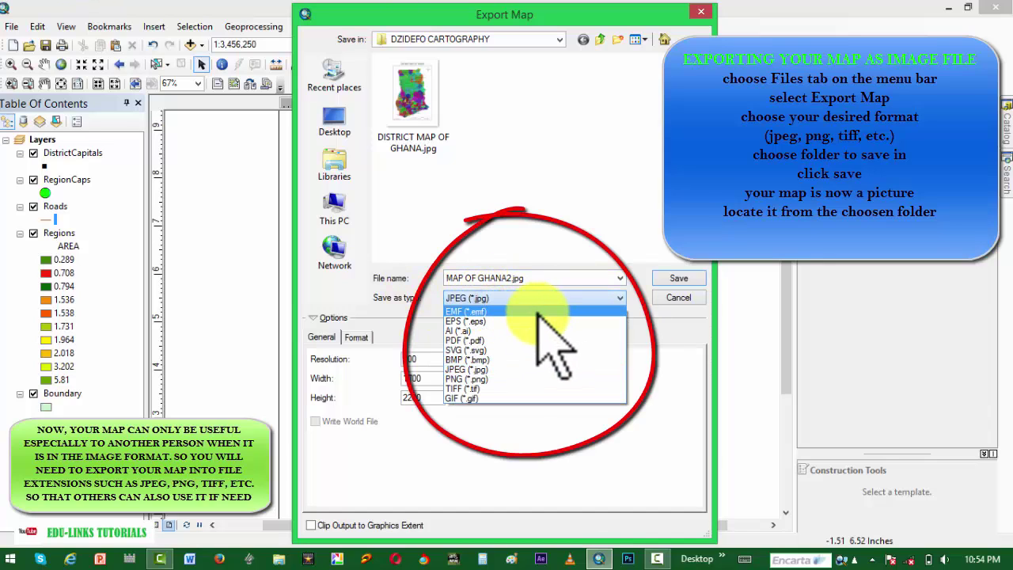
pyautogui.click(515, 370)
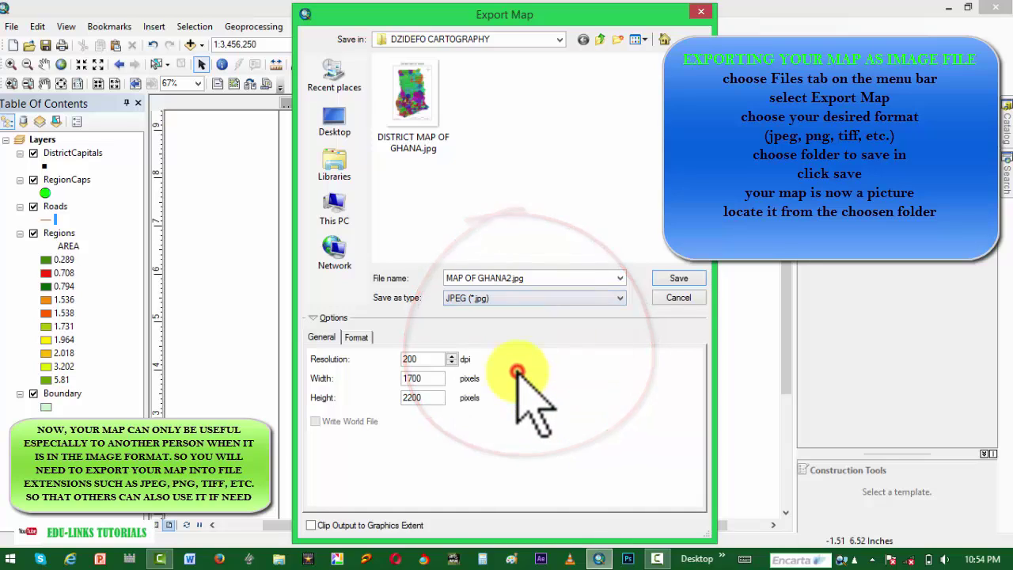
pyautogui.click(662, 277)
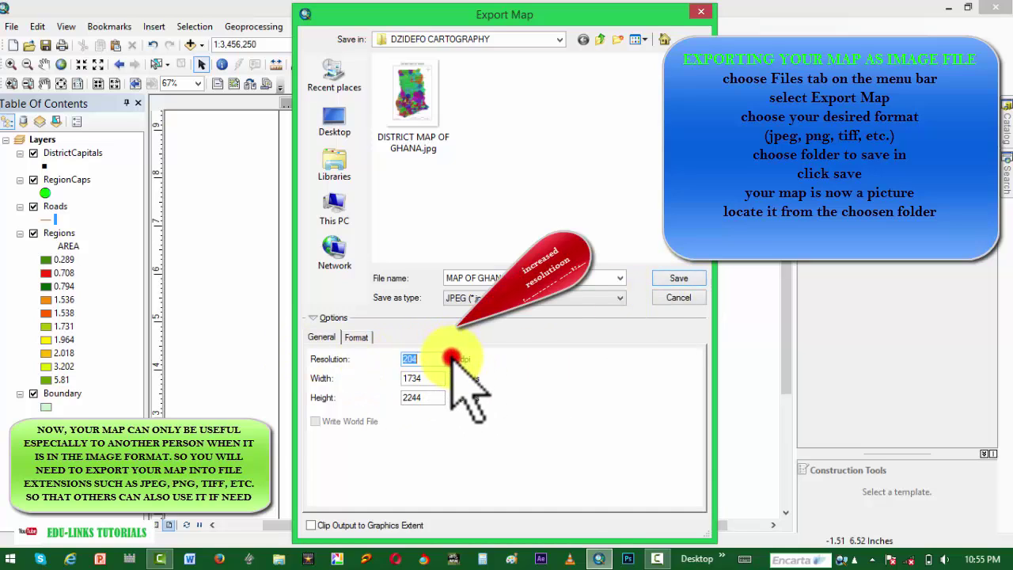
pyautogui.scroll(10, 453, 363)
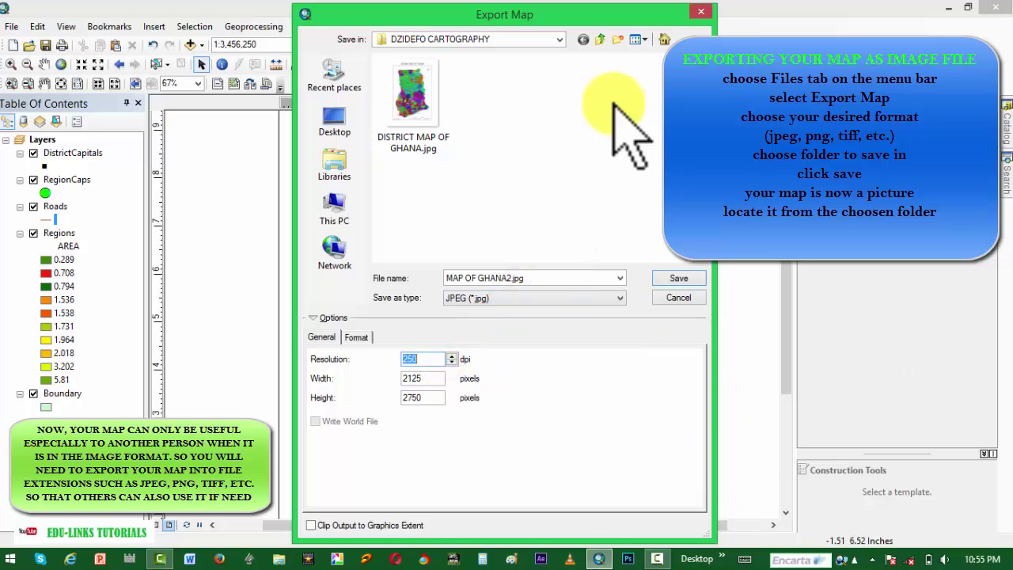
pyautogui.click(681, 277)
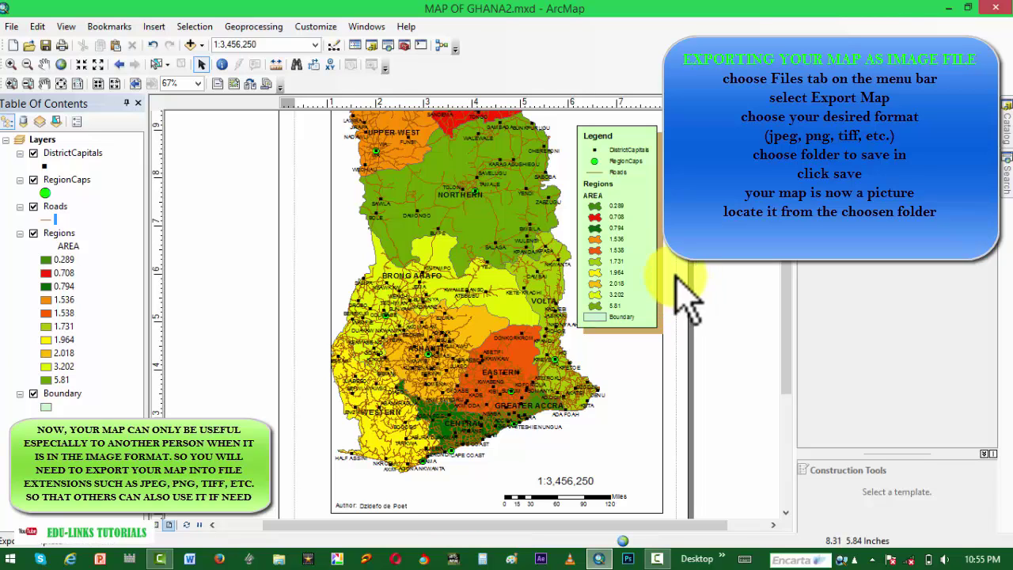
pyautogui.click(948, 8)
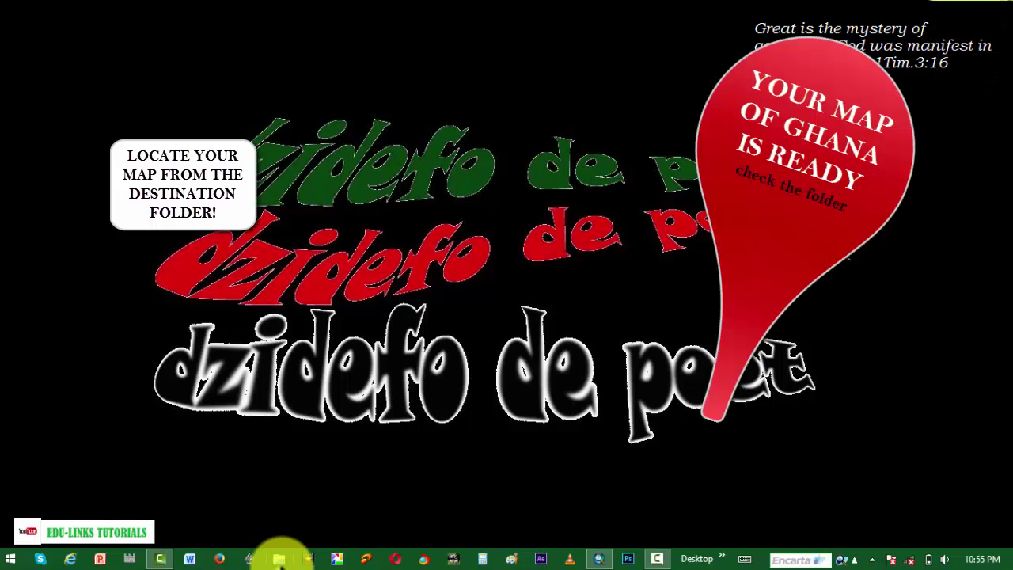
# - Open MAP OF GHANA2.jpg from Documents > ArcGIS > DZIDEFO CARTOGRAPHY in File Explorer
pyautogui.click(279, 559)
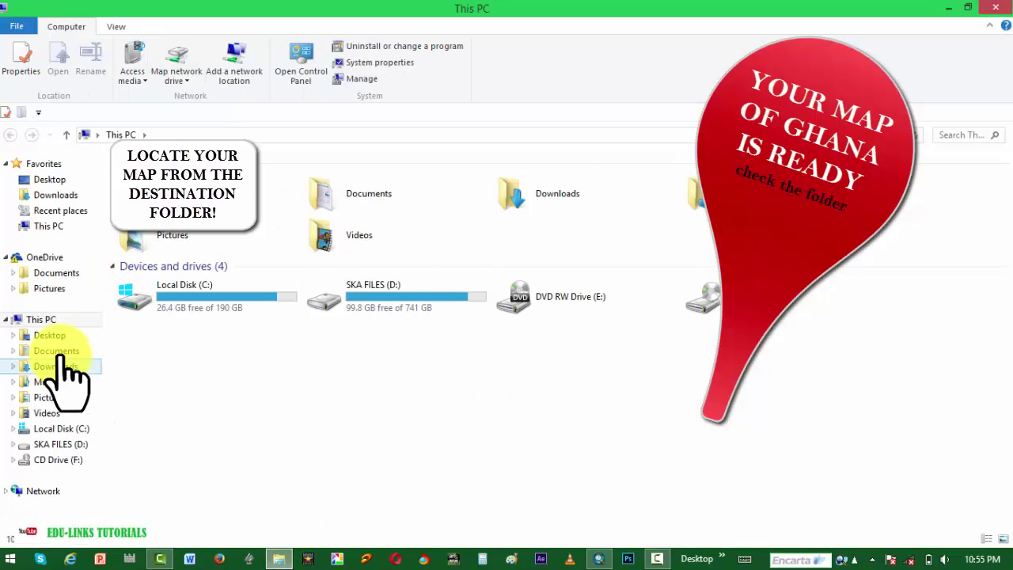
pyautogui.click(55, 351)
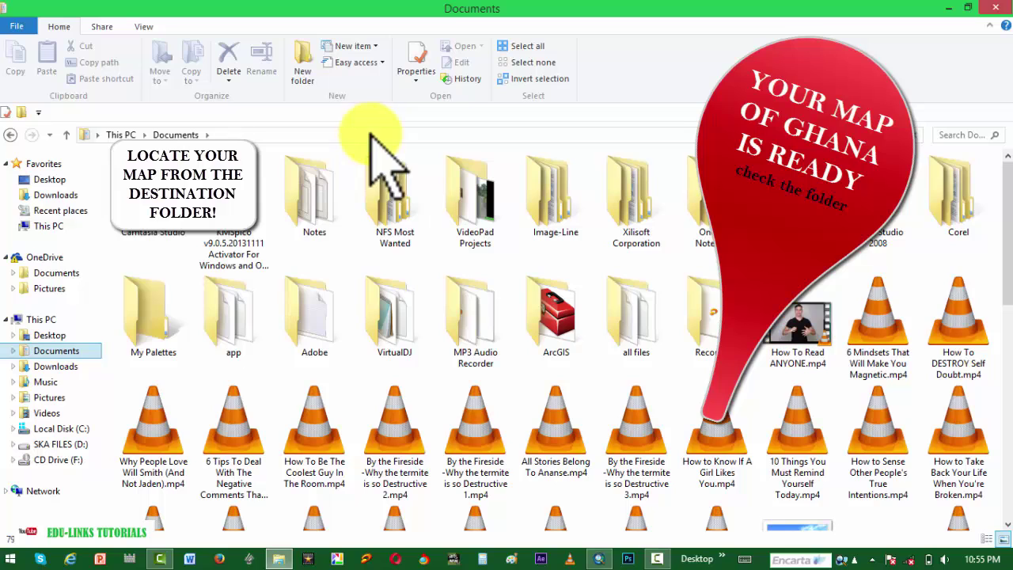
pyautogui.doubleClick(558, 317)
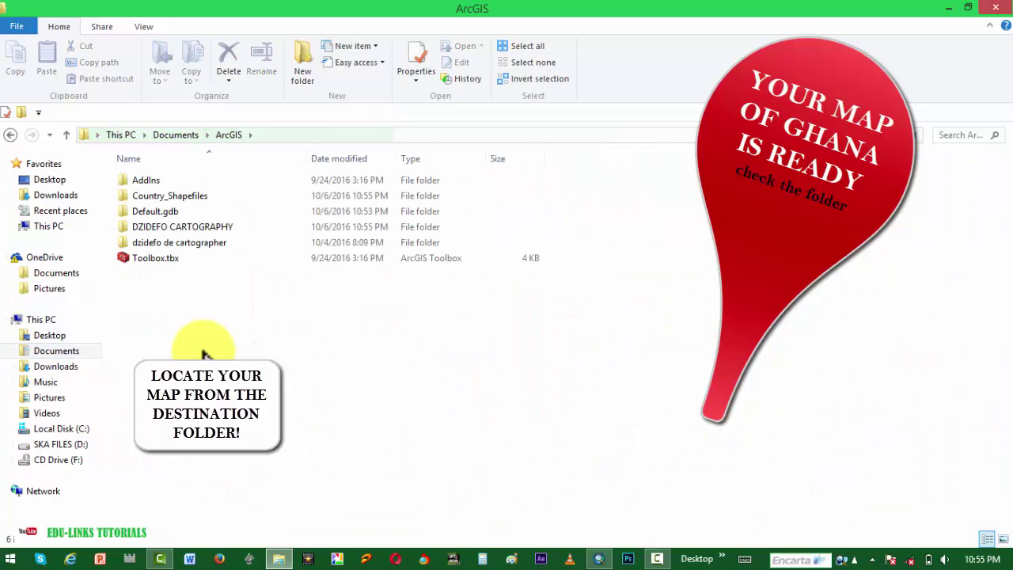
pyautogui.doubleClick(207, 227)
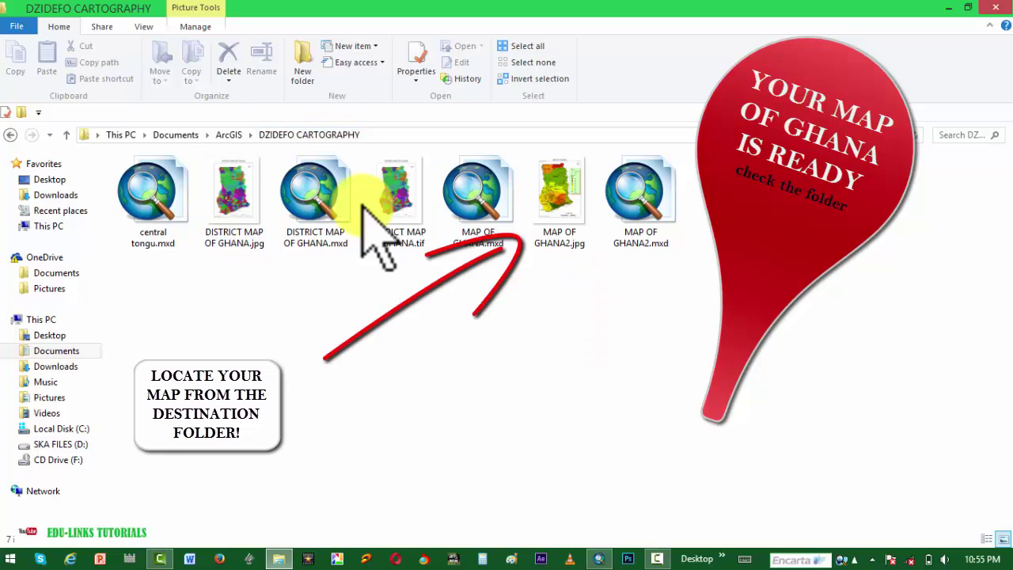
pyautogui.doubleClick(567, 205)
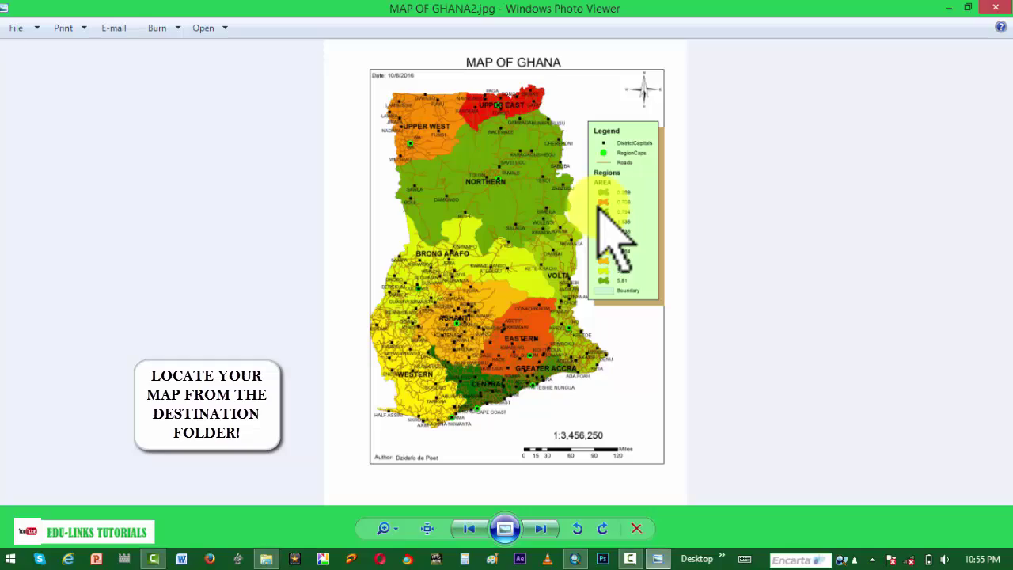
# - Zoom into the exported map and pan across it toward the legend
pyautogui.scroll(5, 467, 246)
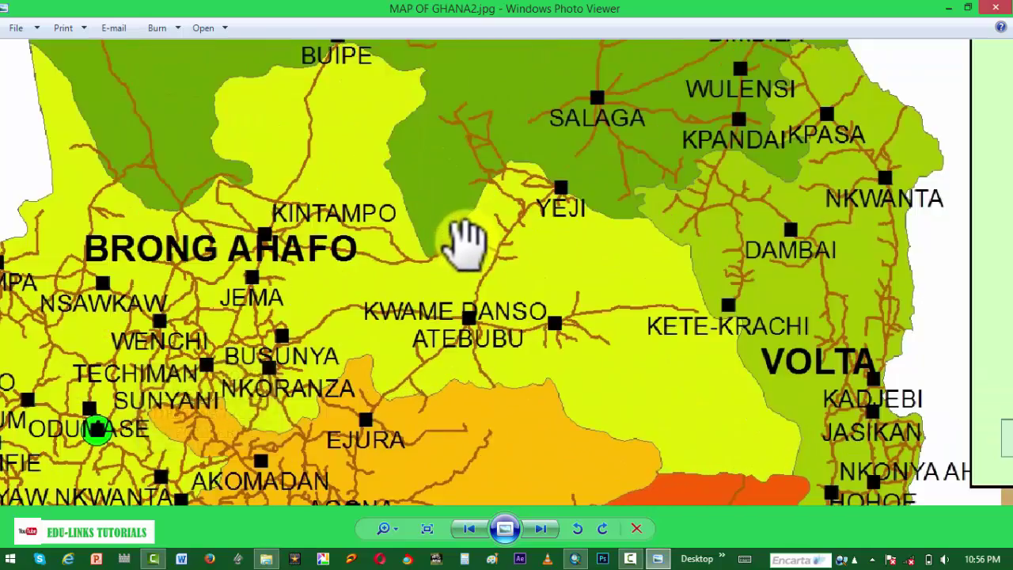
pyautogui.scroll(-3, 475, 241)
pyautogui.scroll(5, 489, 245)
pyautogui.moveTo(720, 254); pyautogui.dragTo(526, 392)
pyautogui.scroll(-6, 527, 391)
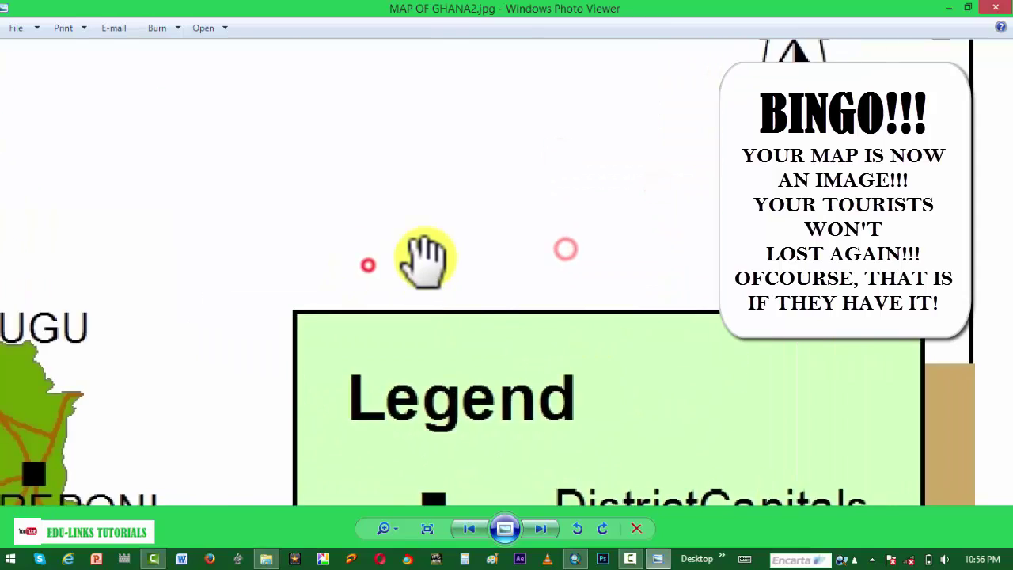
pyautogui.scroll(-3, 439, 268)
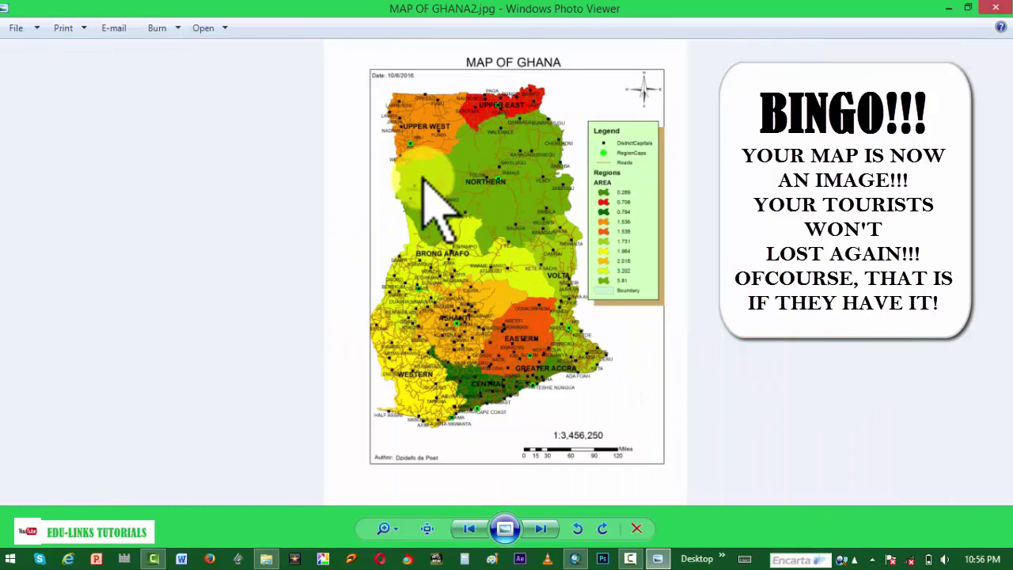
pyautogui.click(671, 378)
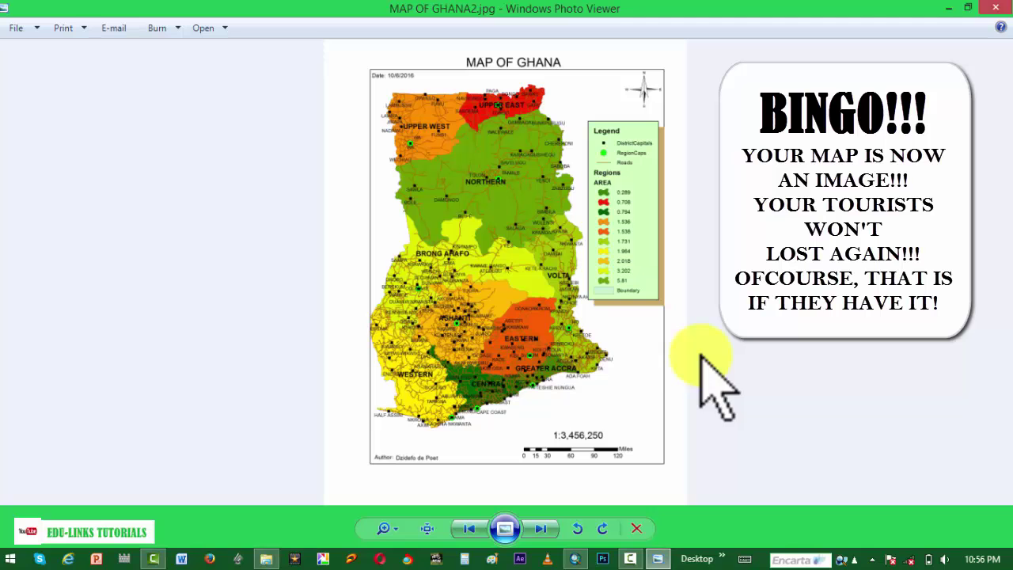
# - Close Photo Viewer and minimise ArcMap to show the desktop
pyautogui.click(996, 8)
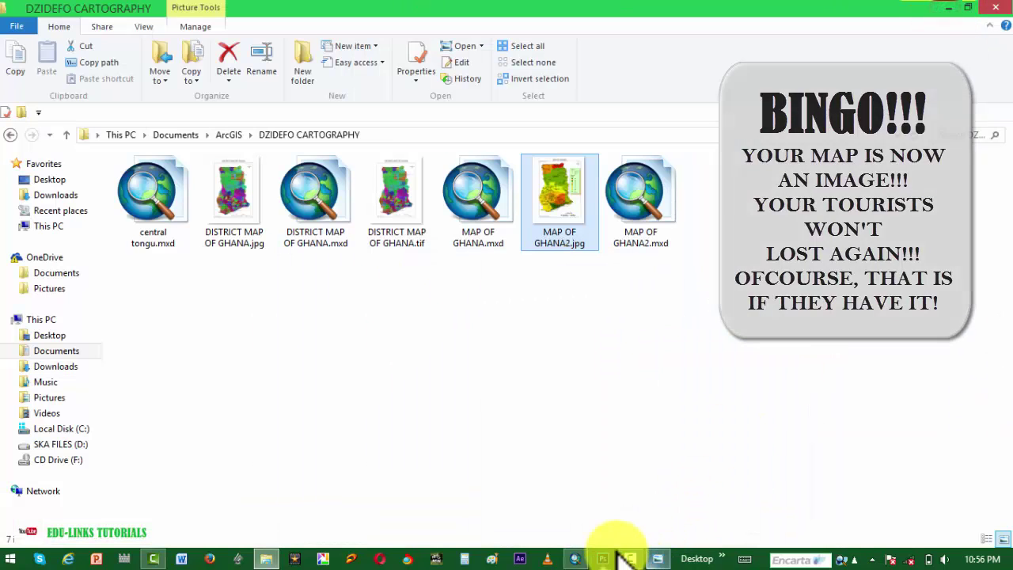
pyautogui.click(575, 559)
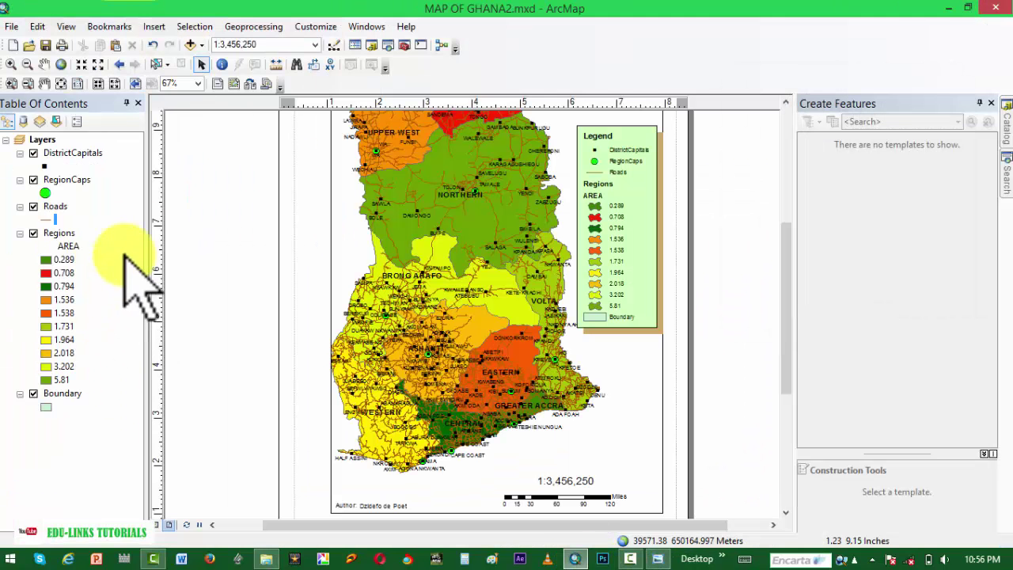
pyautogui.click(943, 9)
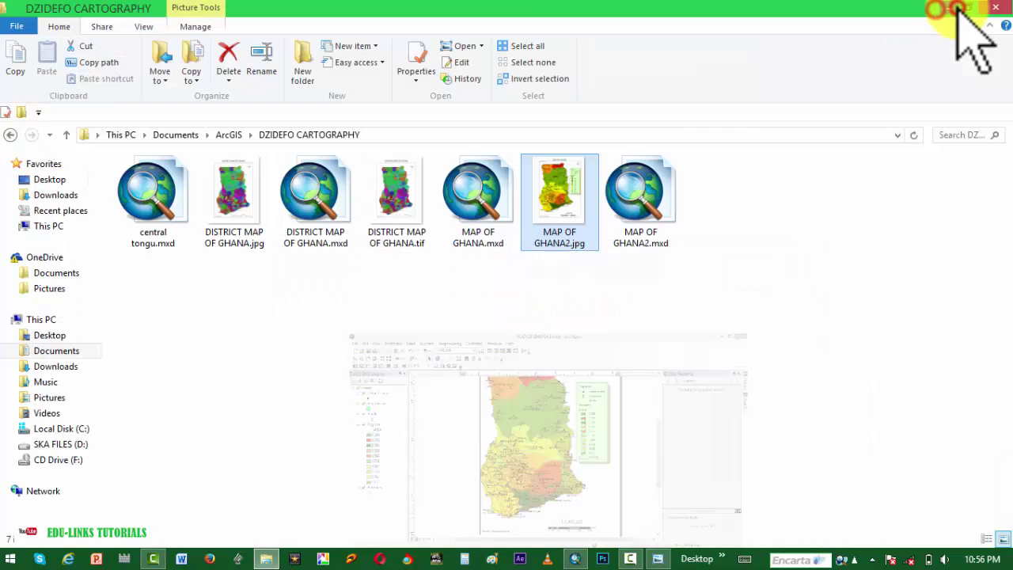